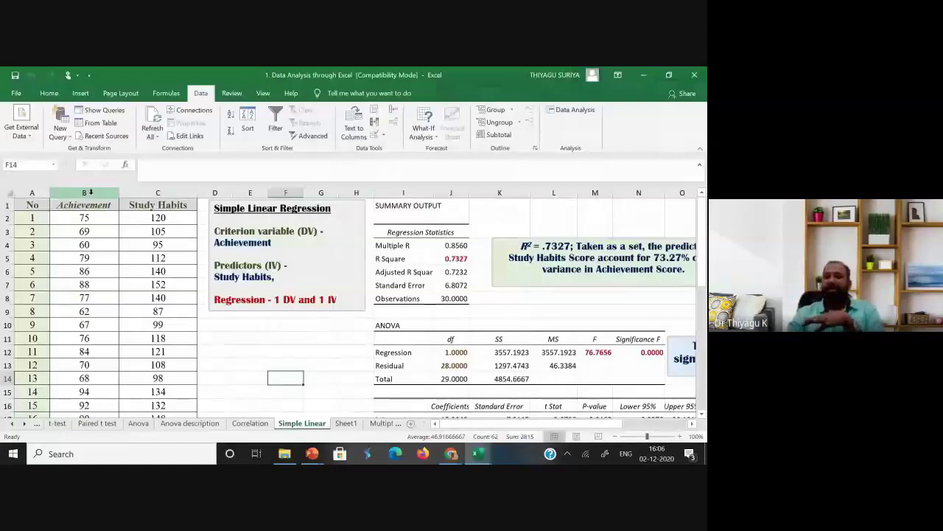
Examine the Achievement and Study Habits data columns by selecting each one in turn.
click(89, 192)
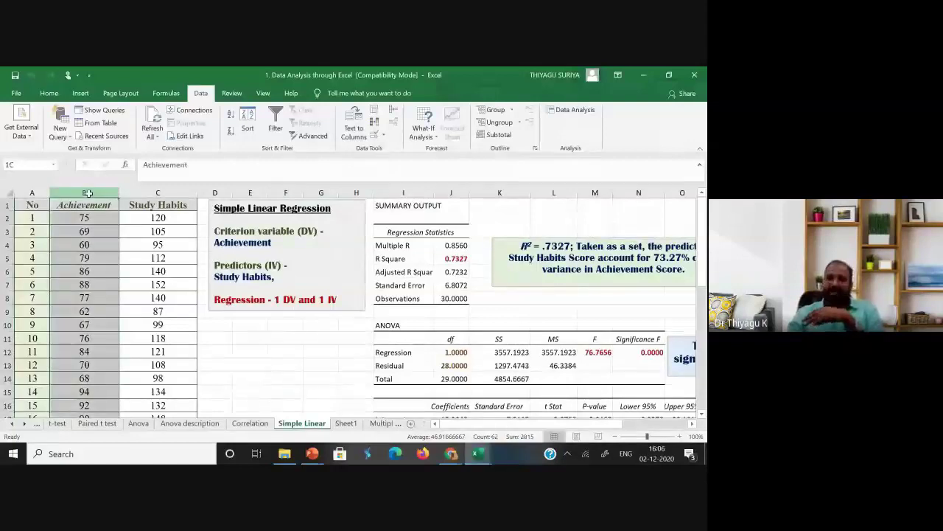
click(158, 192)
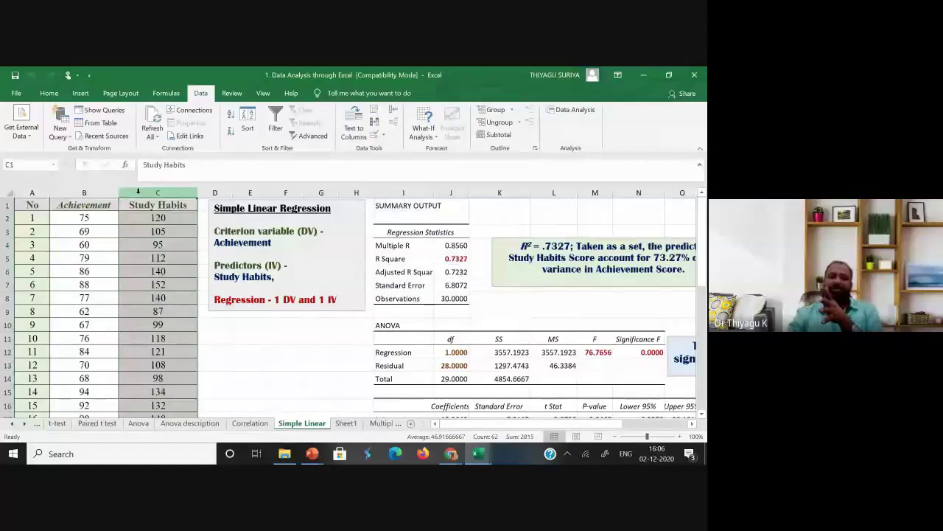
click(87, 193)
click(158, 192)
click(93, 192)
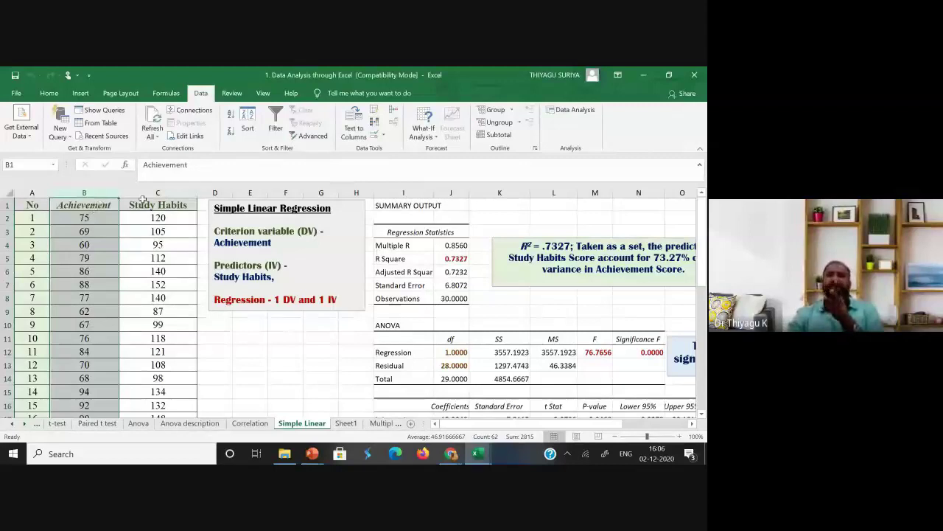
click(175, 193)
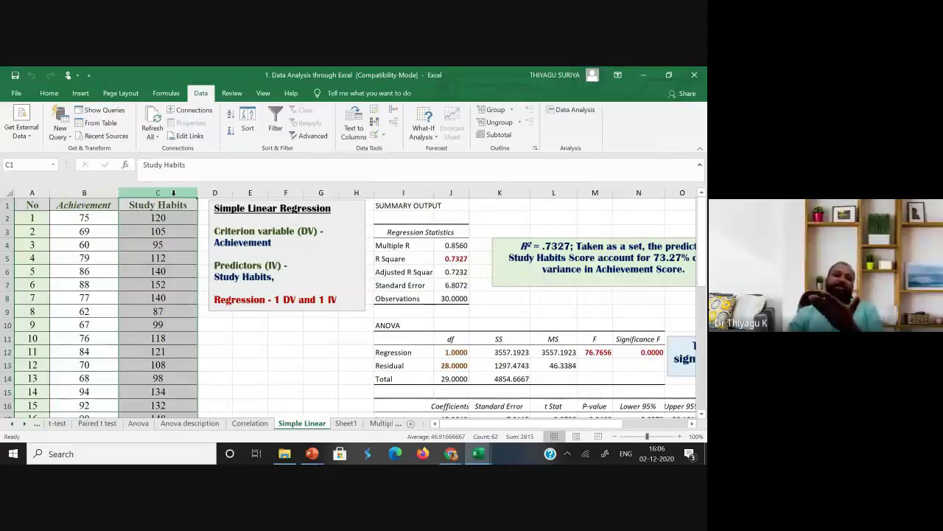
click(84, 193)
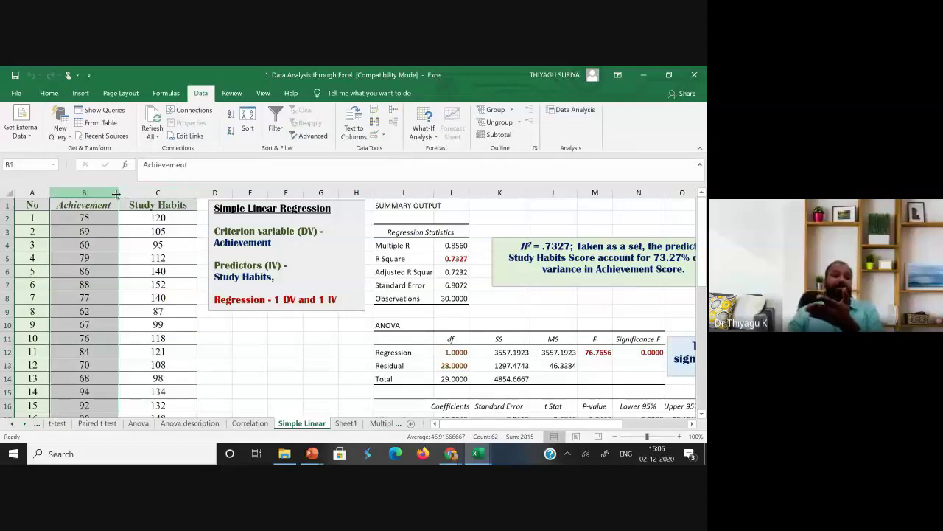
click(152, 192)
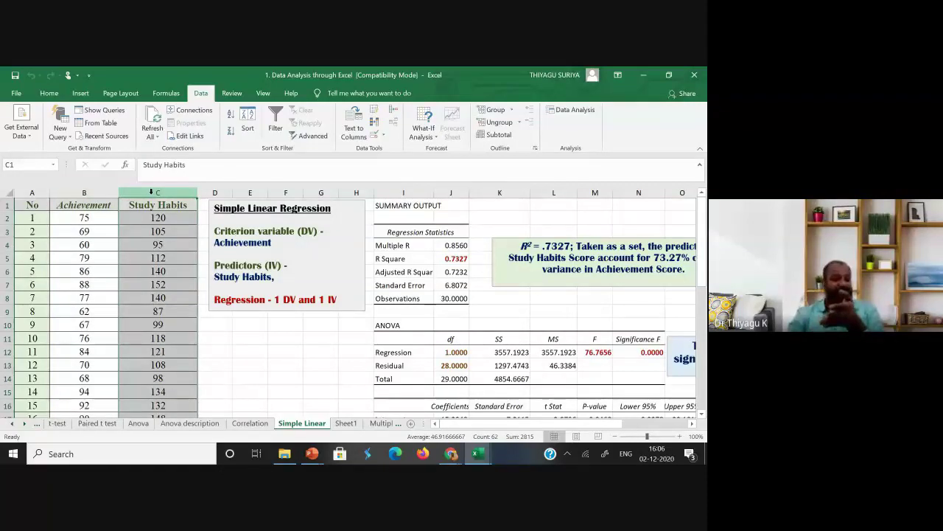
click(86, 192)
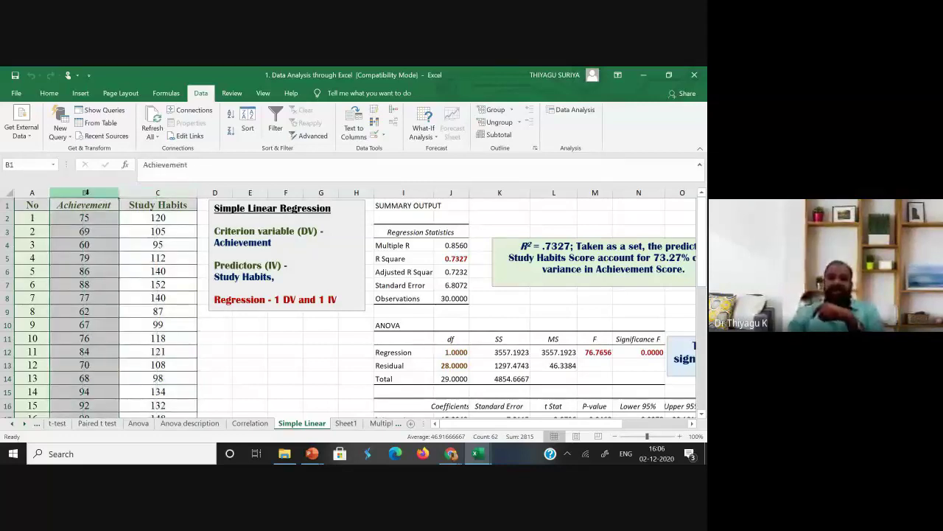
Review the Simple Linear Regression notes on the criterion and predictor variables and the existing summary output on the sheet.
double_click(233, 242)
drag(234, 242, 225, 233)
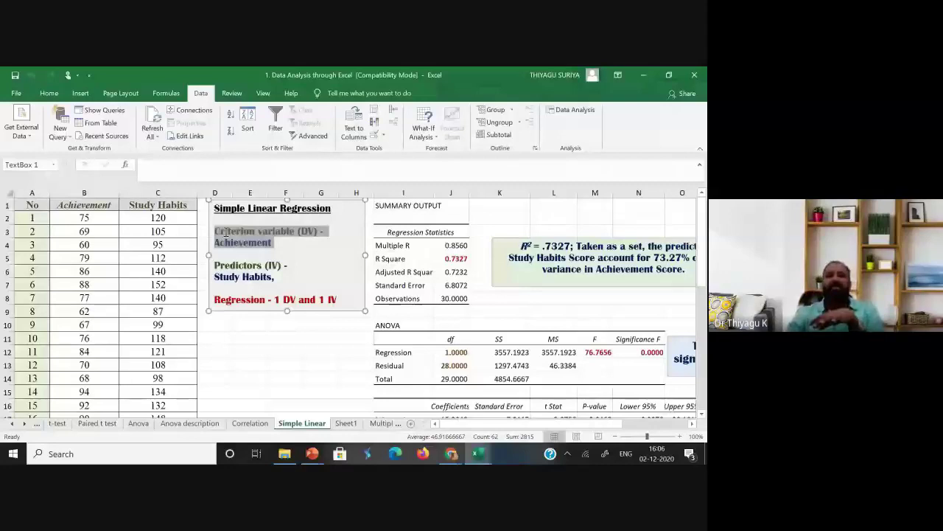
drag(275, 277, 213, 265)
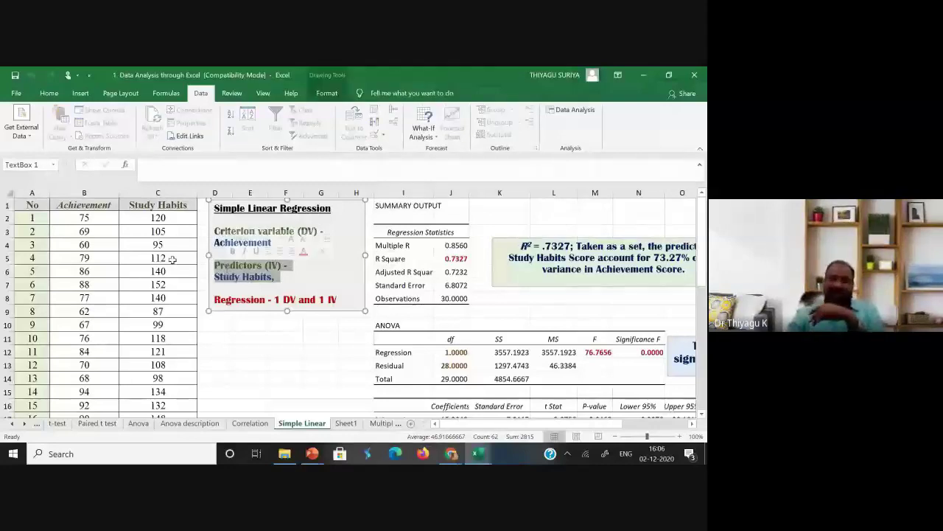
click(157, 194)
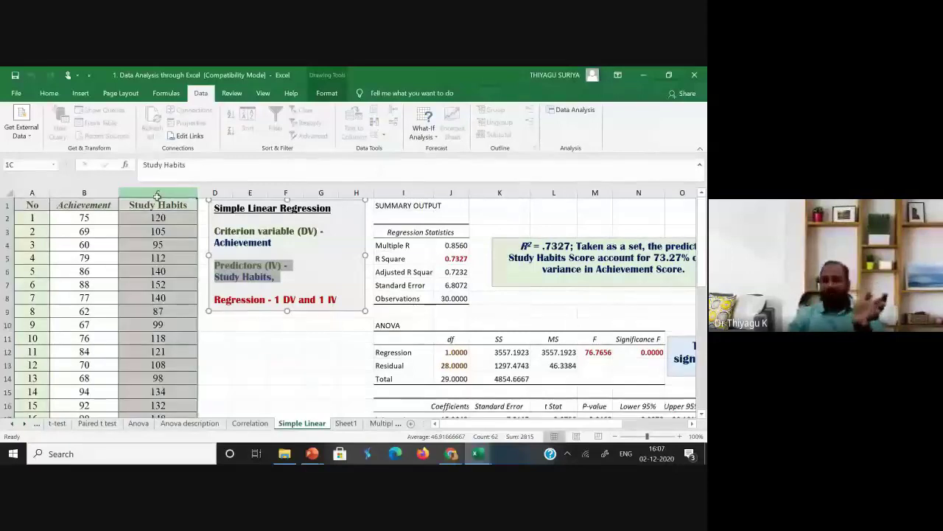
click(103, 220)
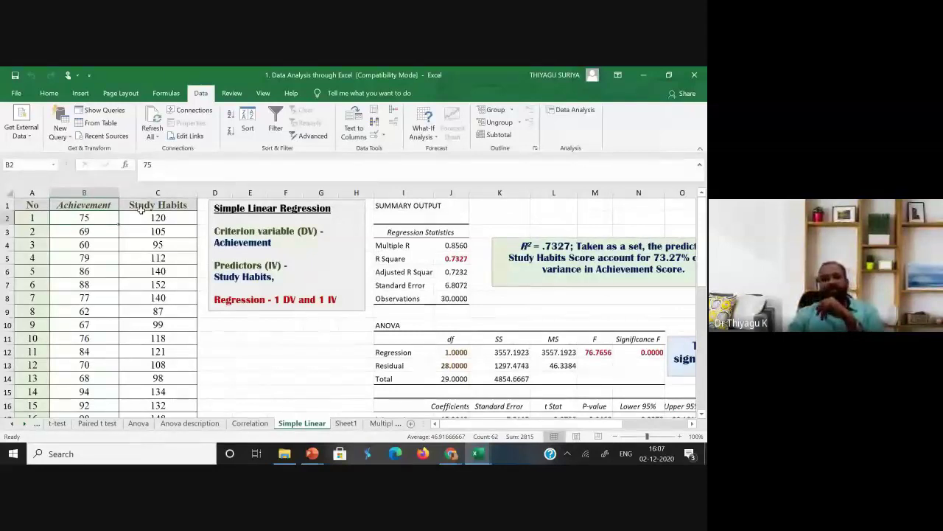
drag(214, 229, 288, 280)
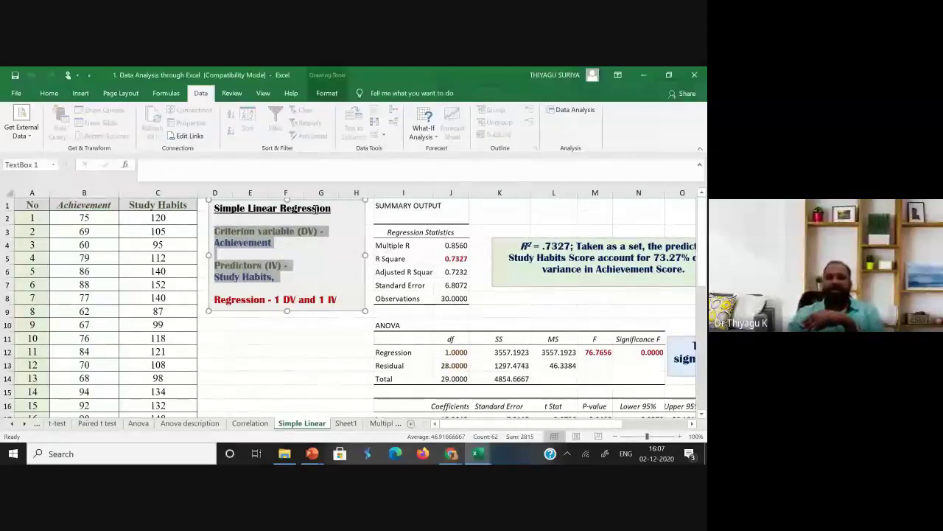
triple_click(317, 209)
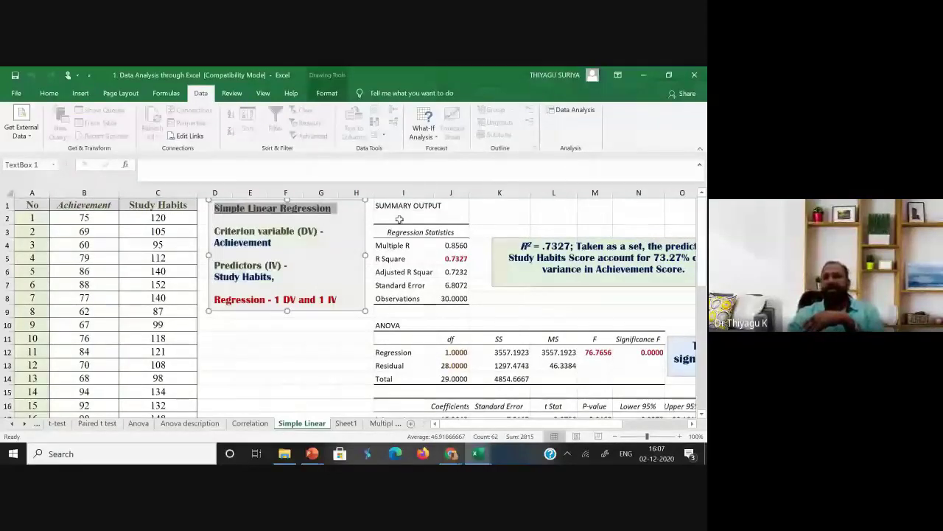
scroll(398, 219, down, 3)
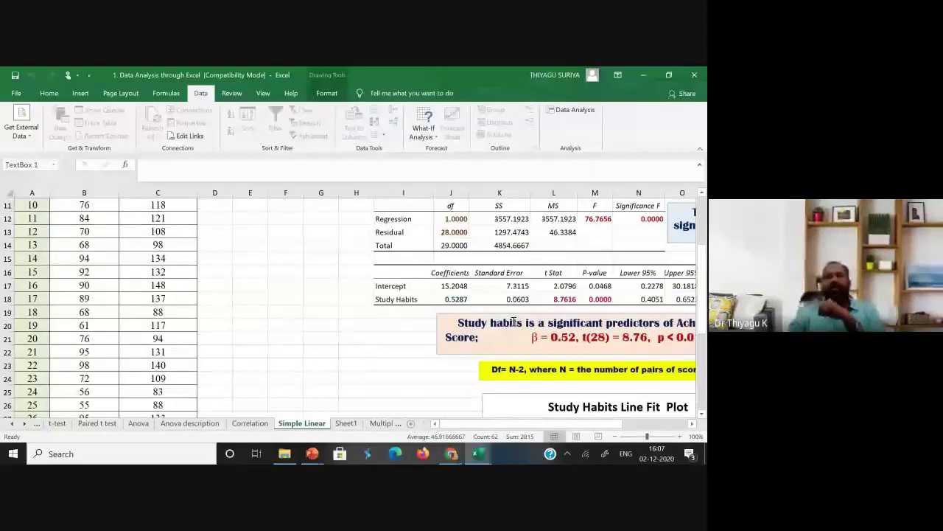
scroll(514, 322, up, 2)
scroll(495, 378, down, 1)
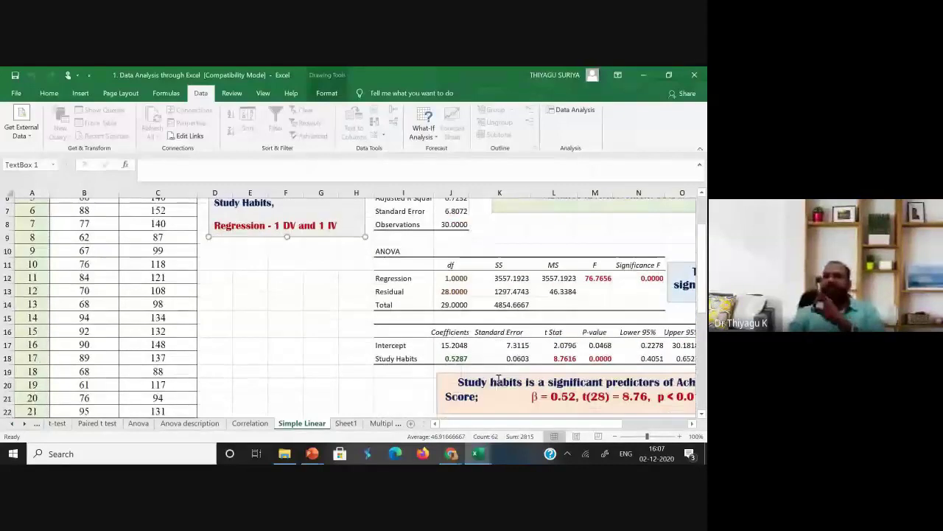
scroll(498, 378, up, 2)
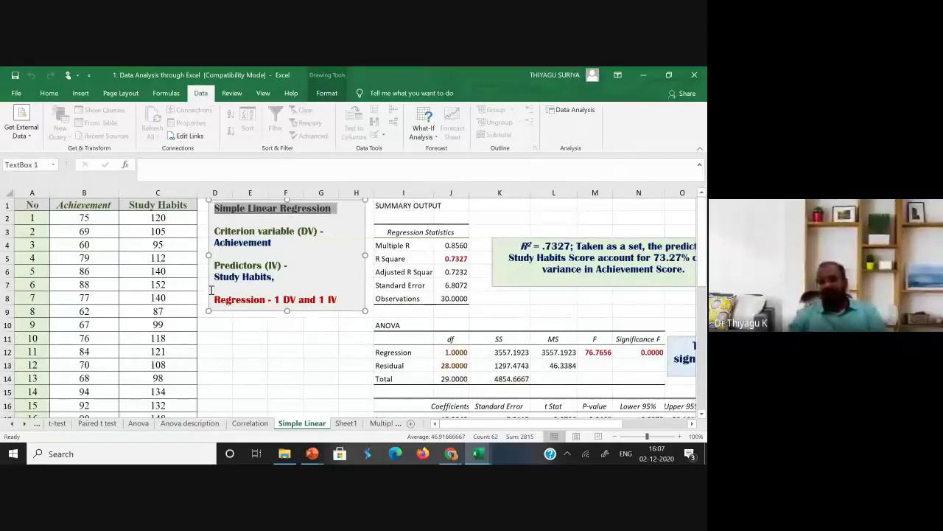
Start the Regression data analysis tool and set the Input Y Range to the Achievement column, $B$1:$B$31.
click(576, 114)
scroll(508, 204, down, 3)
scroll(476, 230, up, 2)
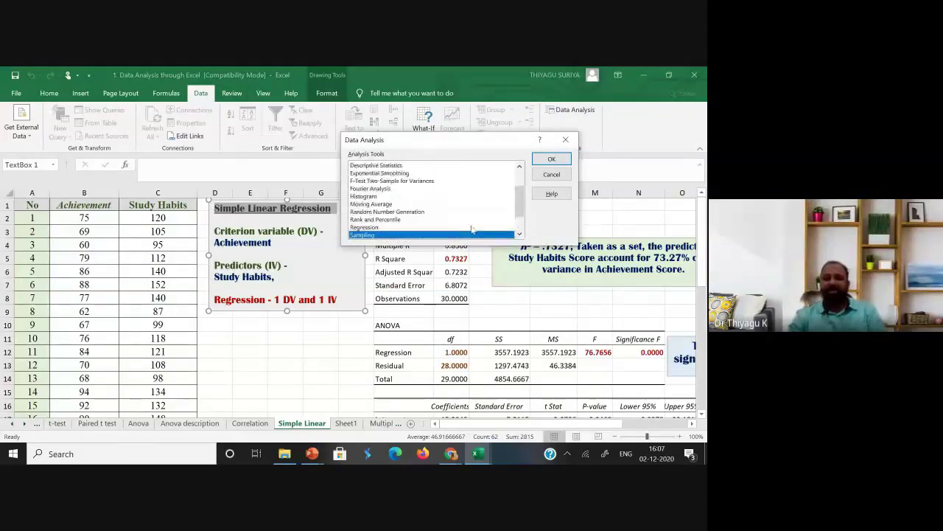
click(374, 227)
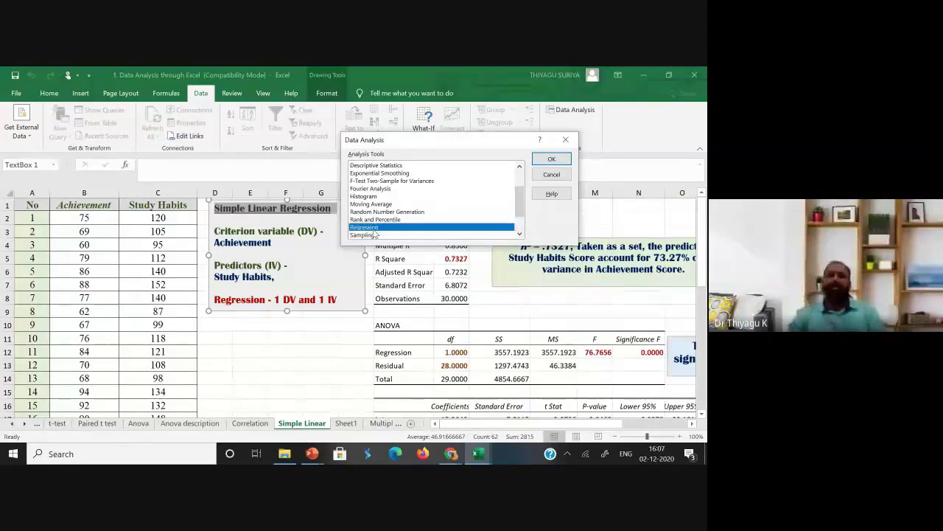
click(552, 159)
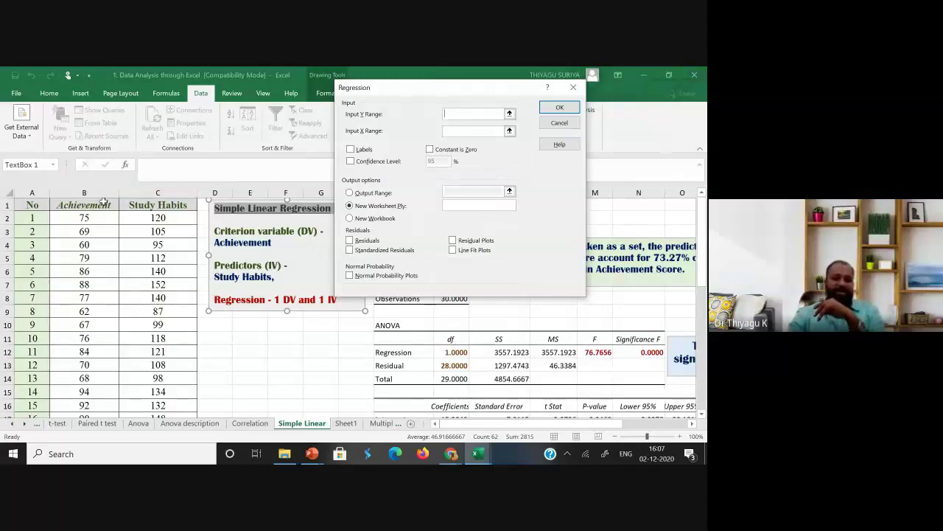
drag(88, 205, 88, 391)
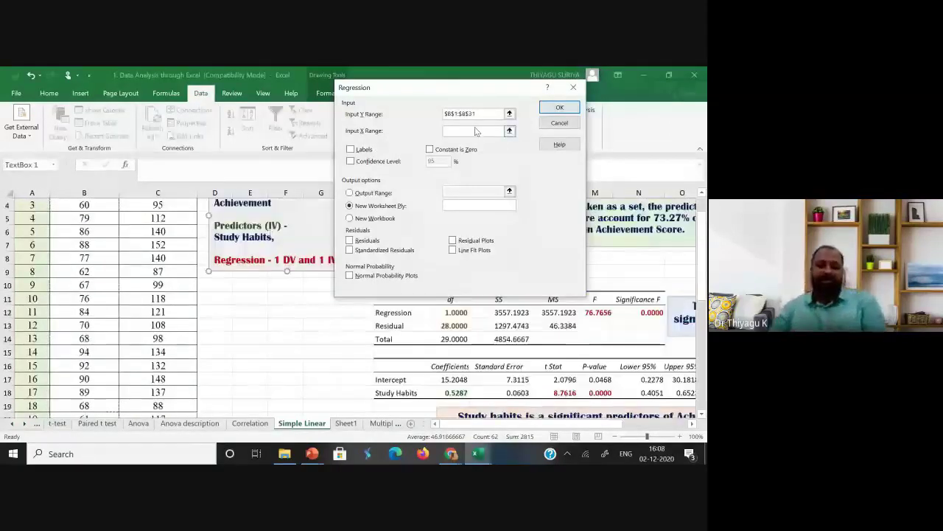
Set the Input X Range to the Study Habits column, $C$1:$C$31, and enable Labels.
click(474, 130)
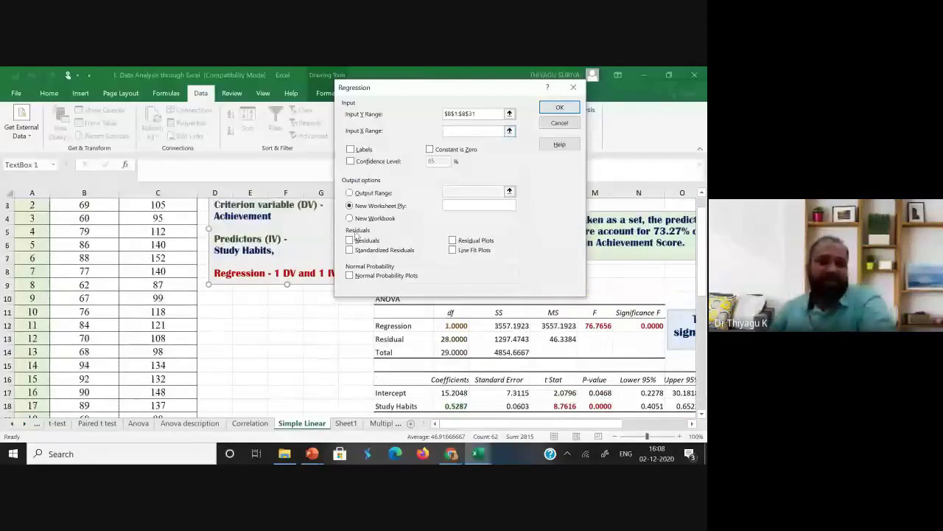
scroll(221, 258, up, 1)
drag(157, 205, 166, 393)
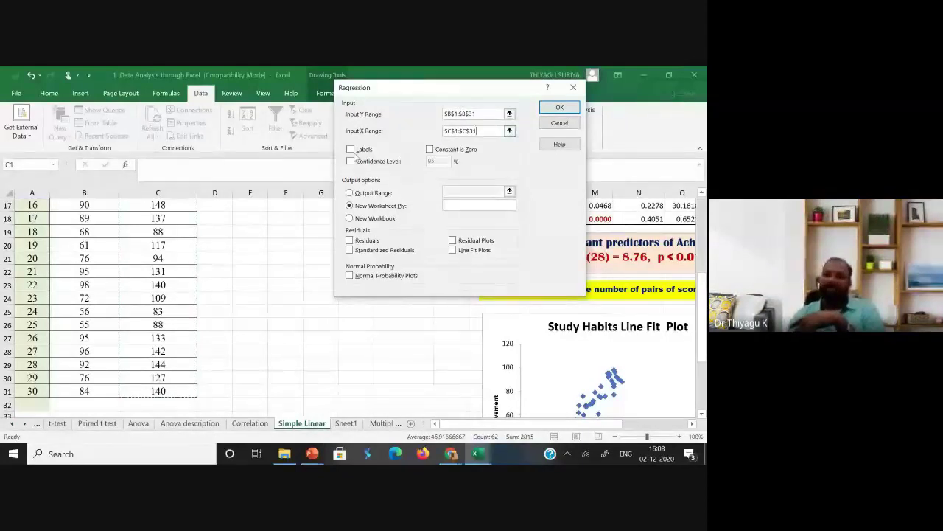
scroll(357, 152, up, 1)
click(352, 149)
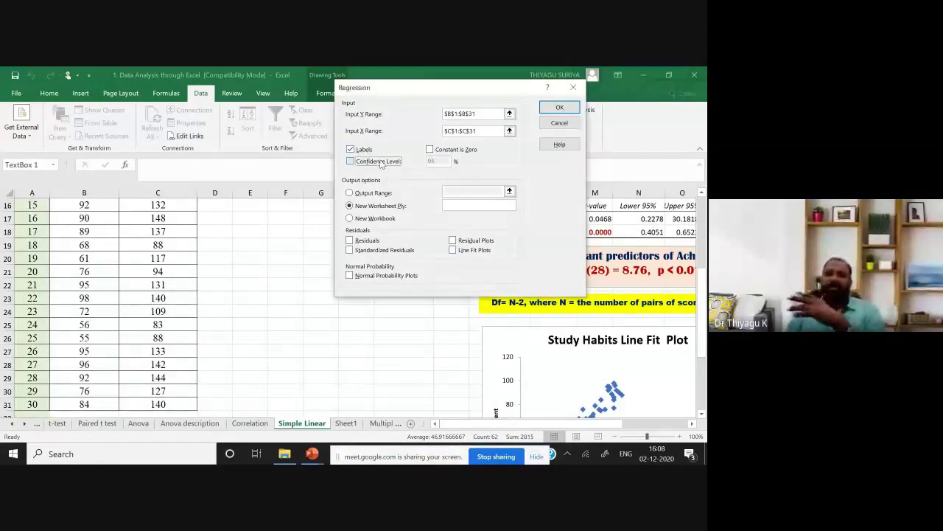
key(Escape)
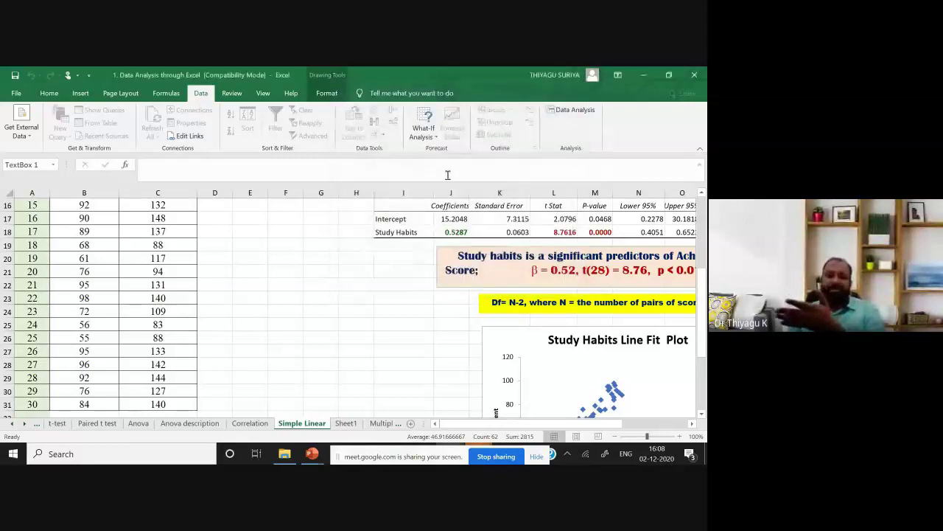
click(575, 109)
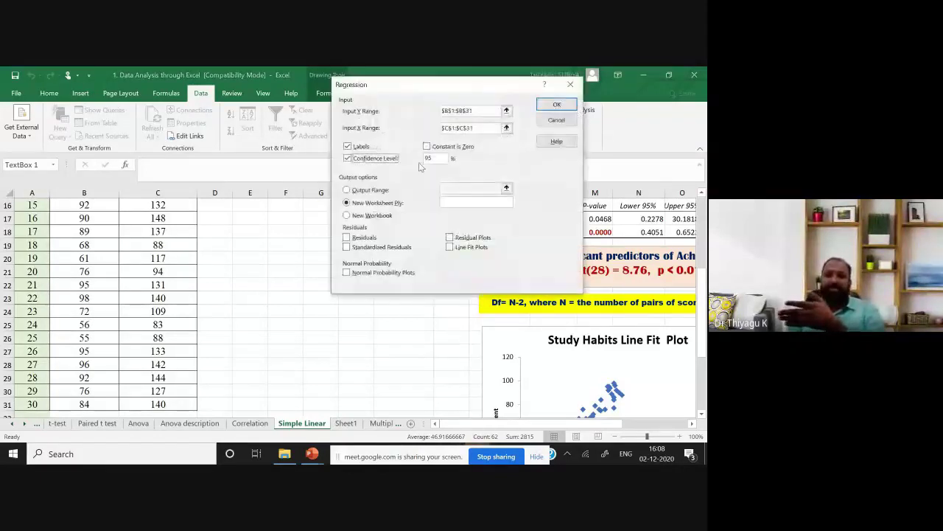
key(Escape)
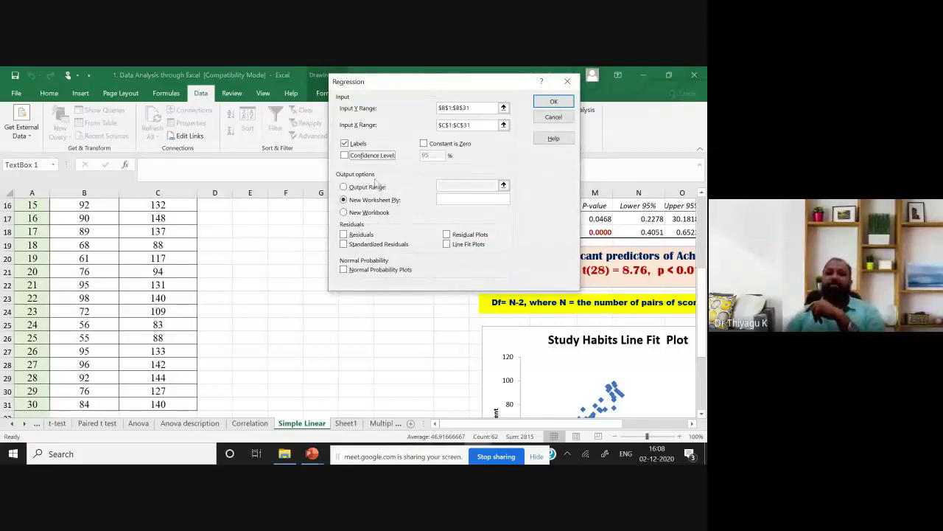
Direct the output to a new workbook, include Normal Probability Plots and Line Fit Plots, and run the regression.
click(368, 188)
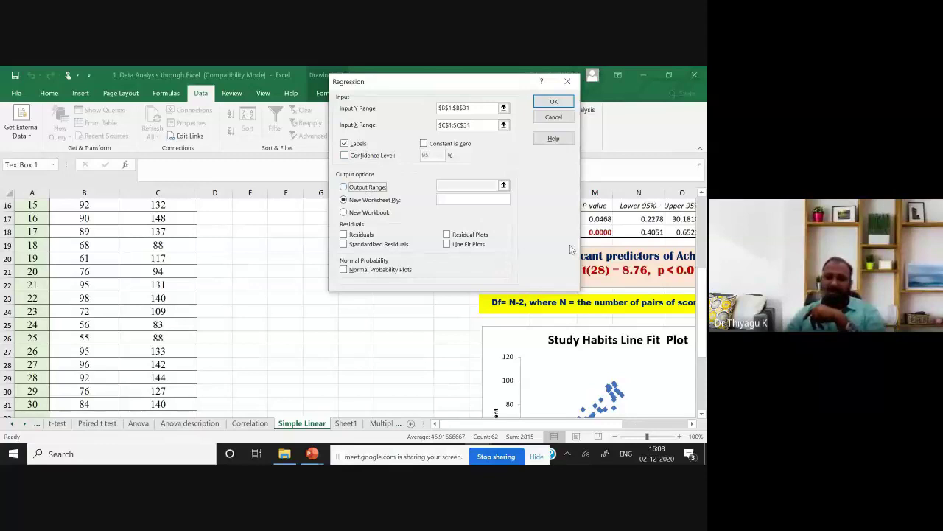
click(366, 214)
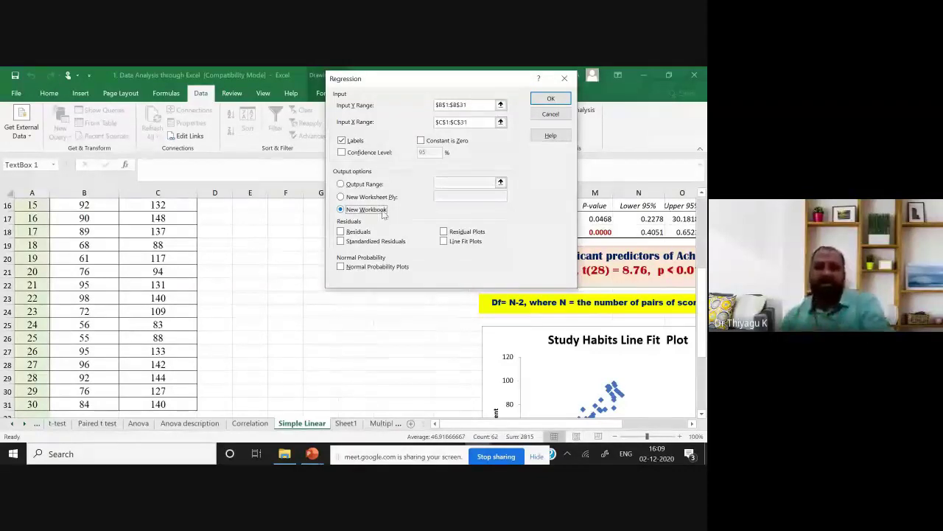
click(365, 269)
click(444, 241)
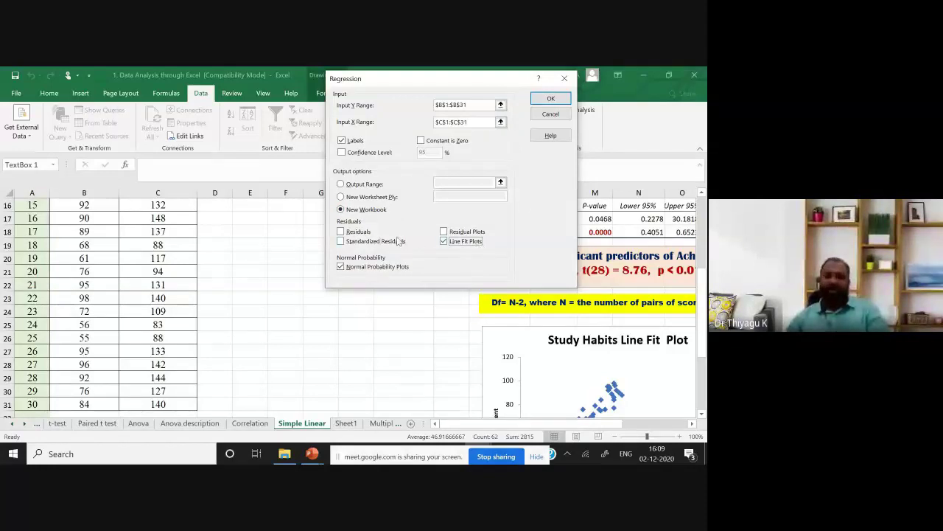
click(550, 101)
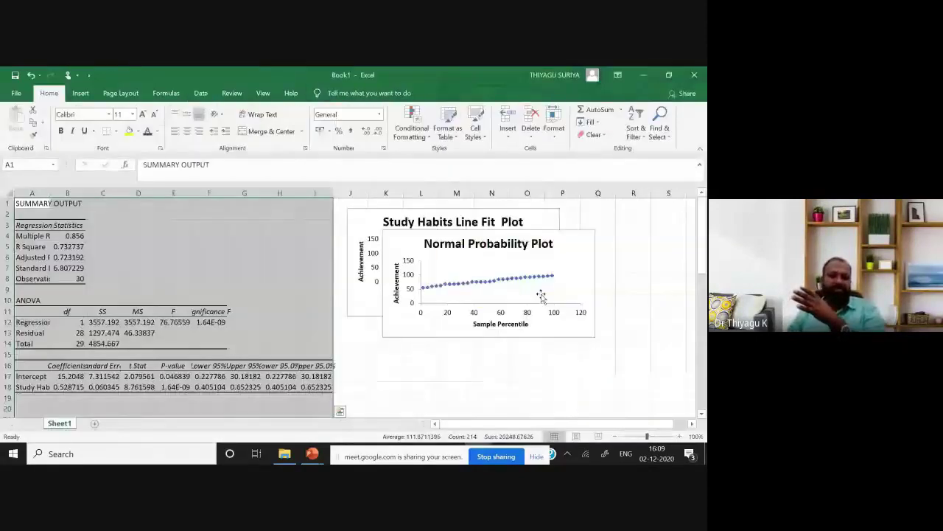
Widen columns A, B and F of the regression output to fit their contents.
double_click(49, 193)
drag(126, 193, 156, 213)
scroll(293, 194, down, 1)
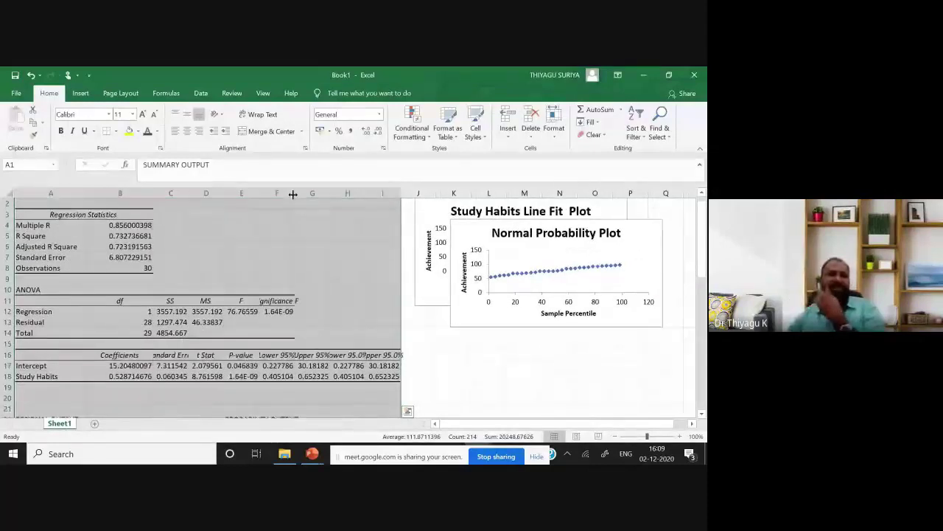
double_click(293, 194)
Move the Normal Probability Plot below the Study Habits Line Fit Plot and select the line fit chart.
scroll(398, 269, down, 2)
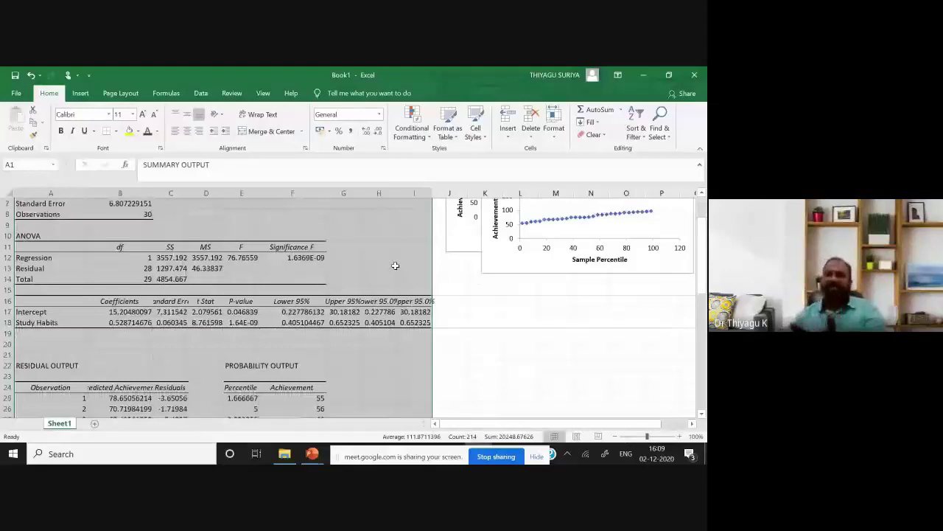
scroll(388, 271, down, 2)
scroll(388, 271, up, 4)
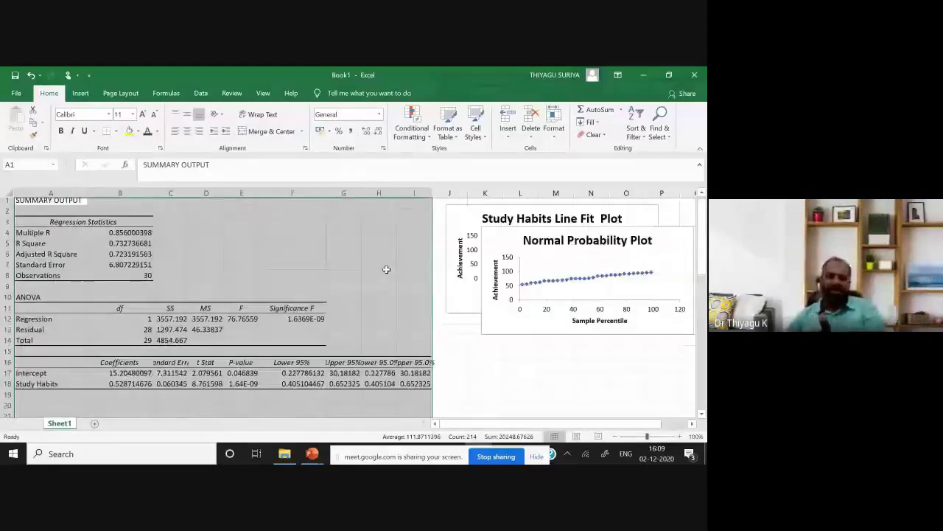
scroll(386, 270, down, 1)
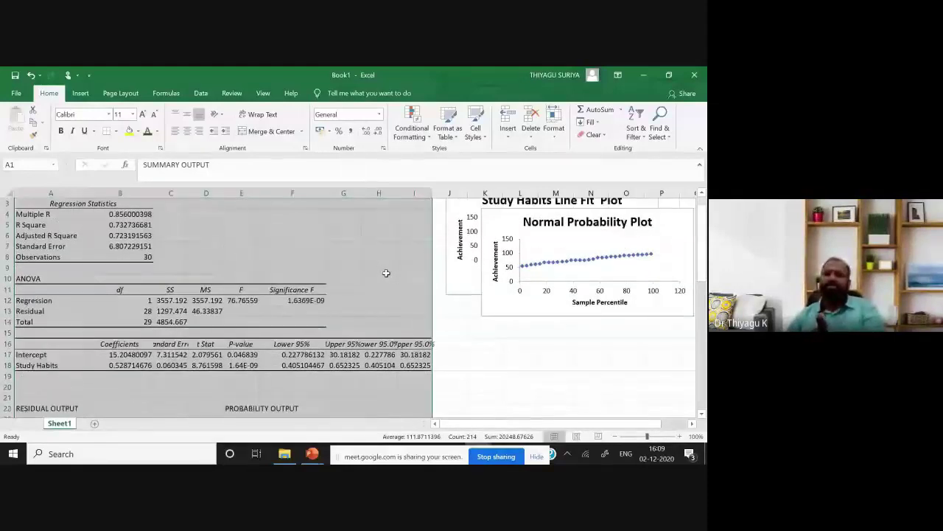
scroll(386, 273, up, 1)
drag(570, 235, 551, 314)
click(558, 246)
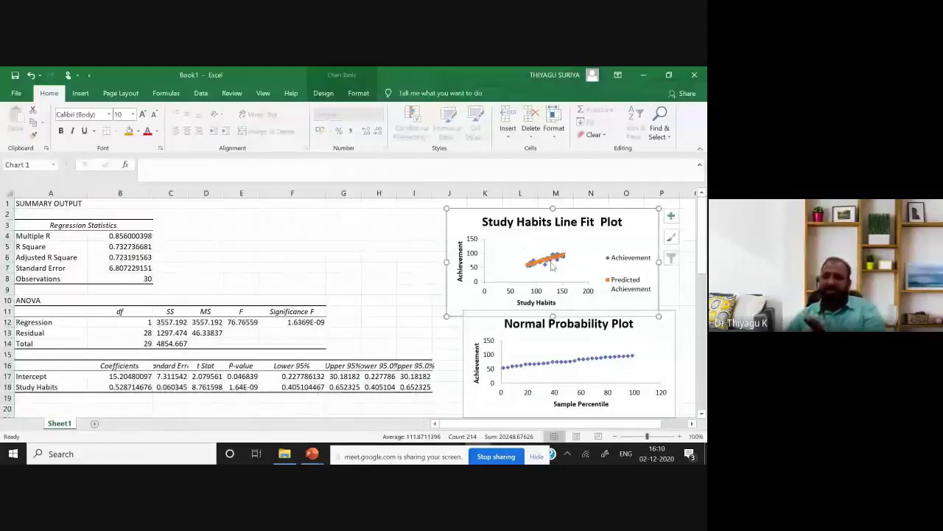
Select the Predicted Achievement series in the Study Habits Line Fit Plot and stretch the chart taller, down to about row 17.
click(559, 255)
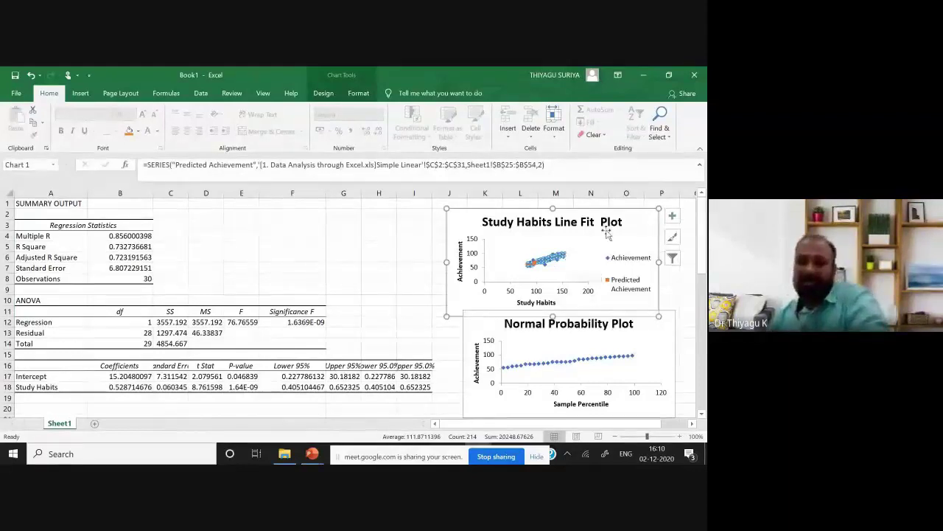
drag(553, 315, 552, 382)
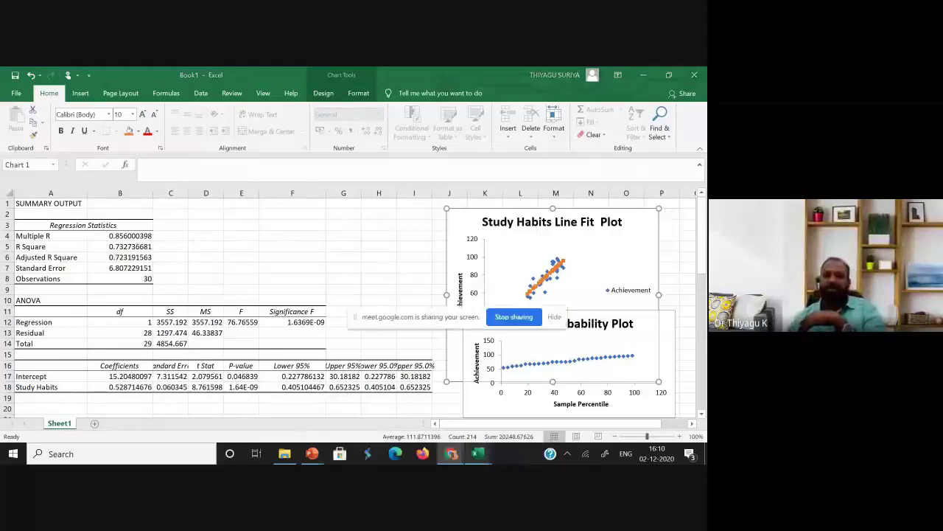
Switch to the workbook 1. Data Analysis through Excel and review Multiple R, R Square and Adjusted R Square in the Regression Statistics.
mouse_move(479, 457)
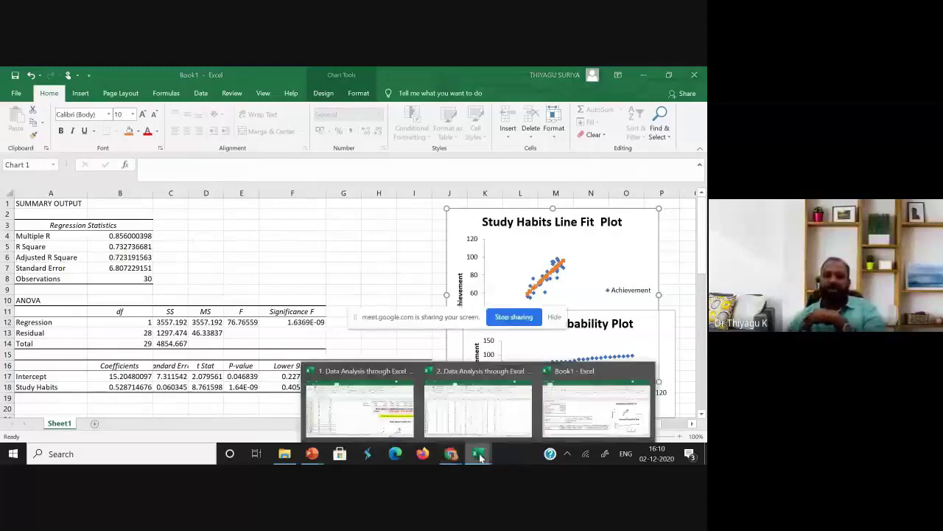
click(367, 413)
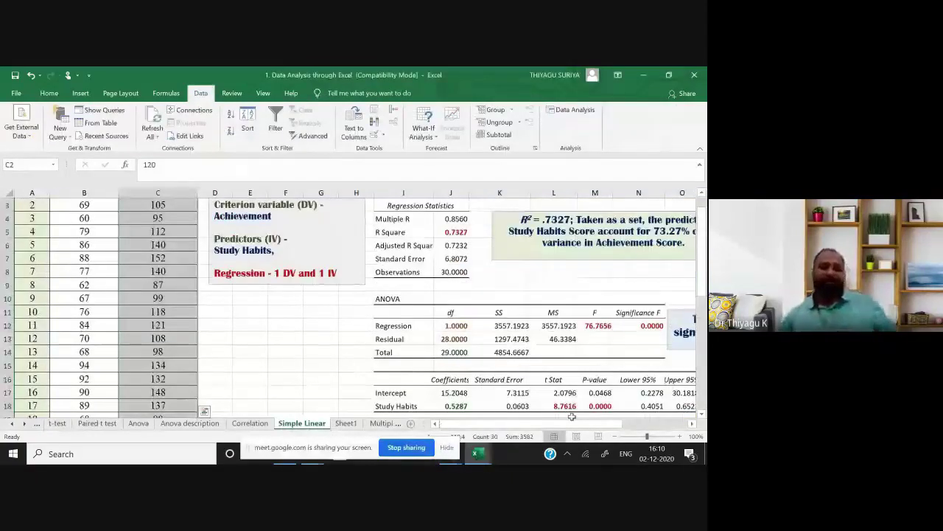
scroll(572, 417, right, 4)
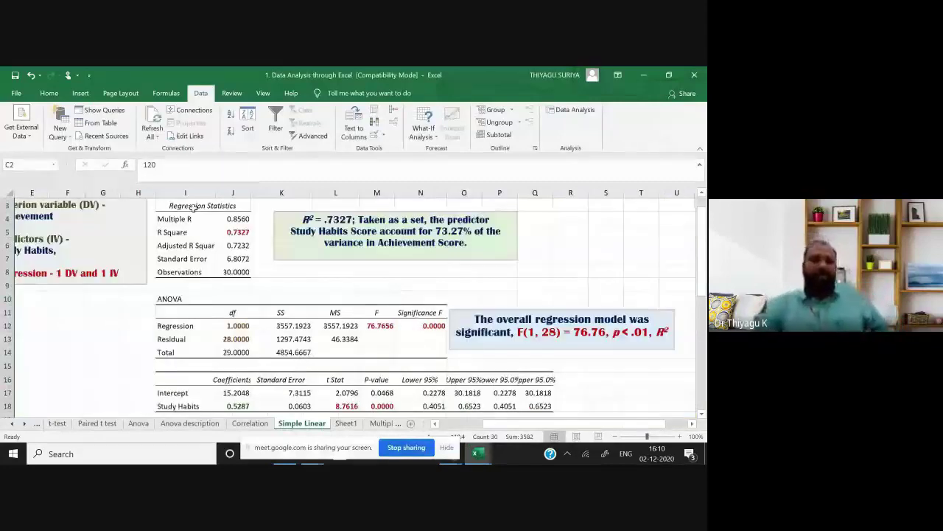
click(193, 208)
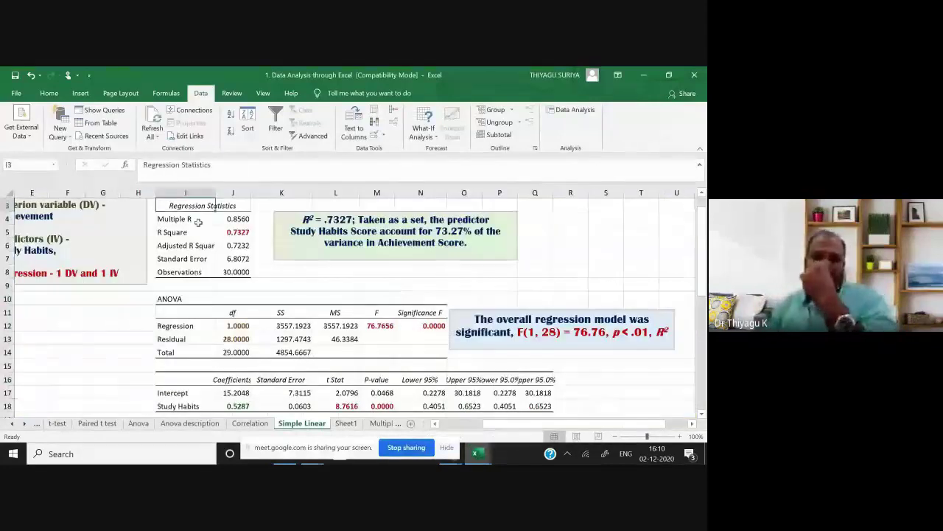
click(199, 220)
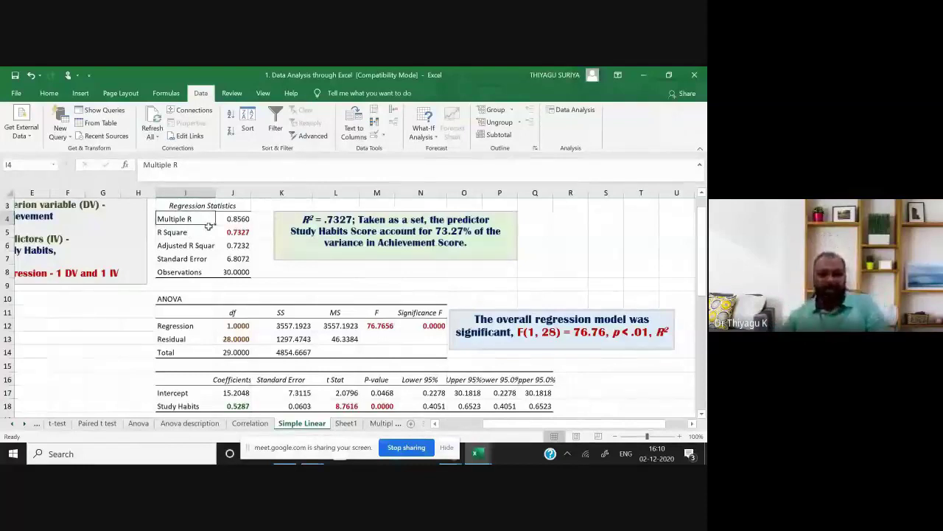
click(190, 233)
click(193, 246)
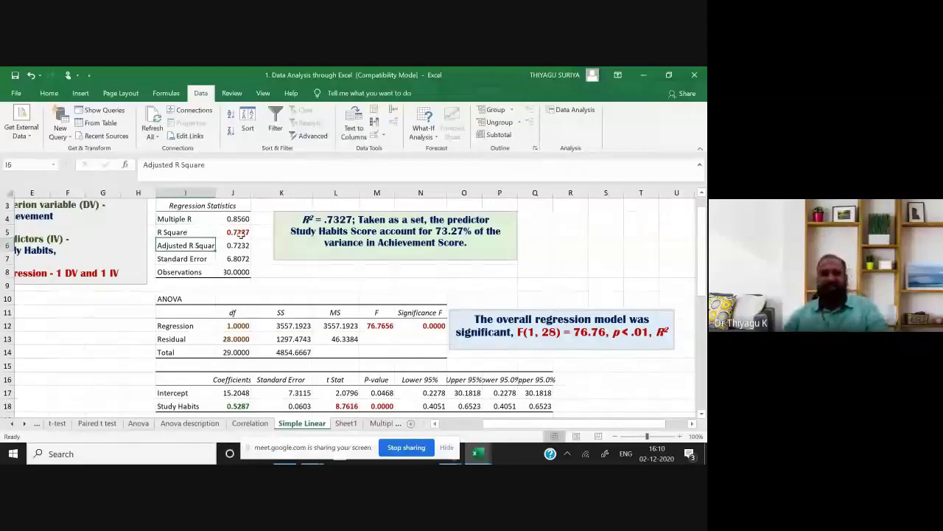
click(240, 230)
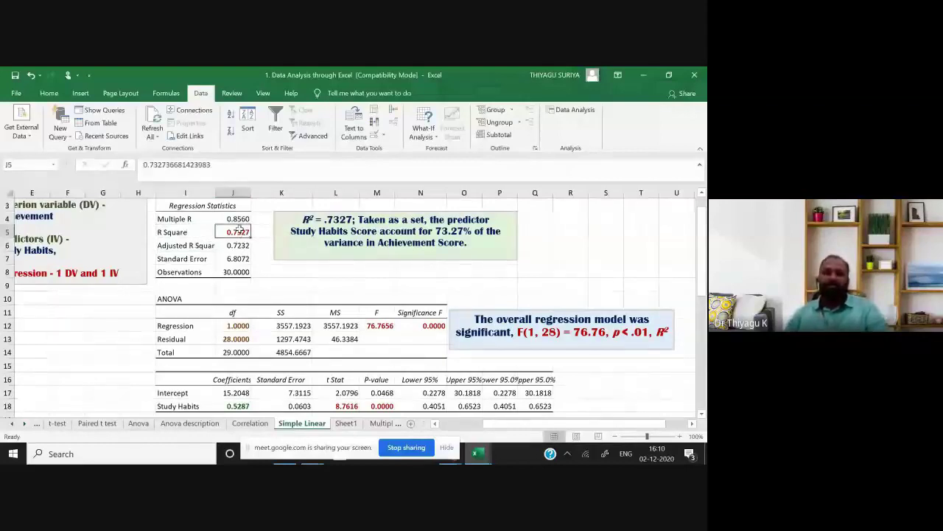
Highlight the R² figure, its interpretation and the variance percentage in the green text box, and compare them with the R Square cell.
double_click(342, 220)
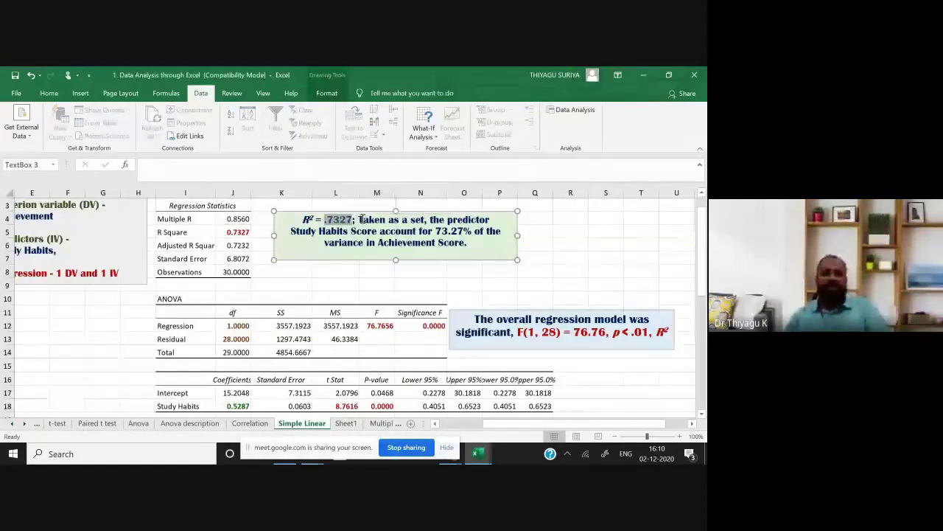
drag(359, 219, 472, 233)
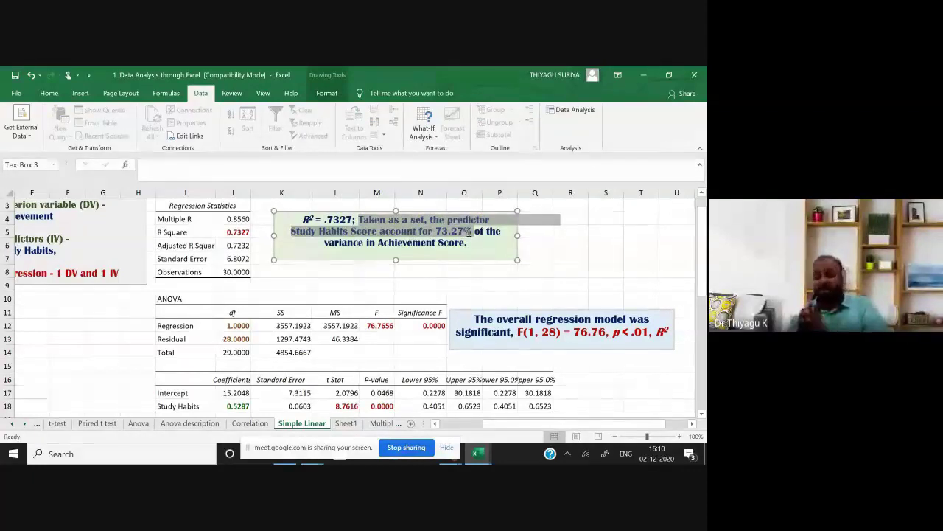
drag(472, 231, 489, 244)
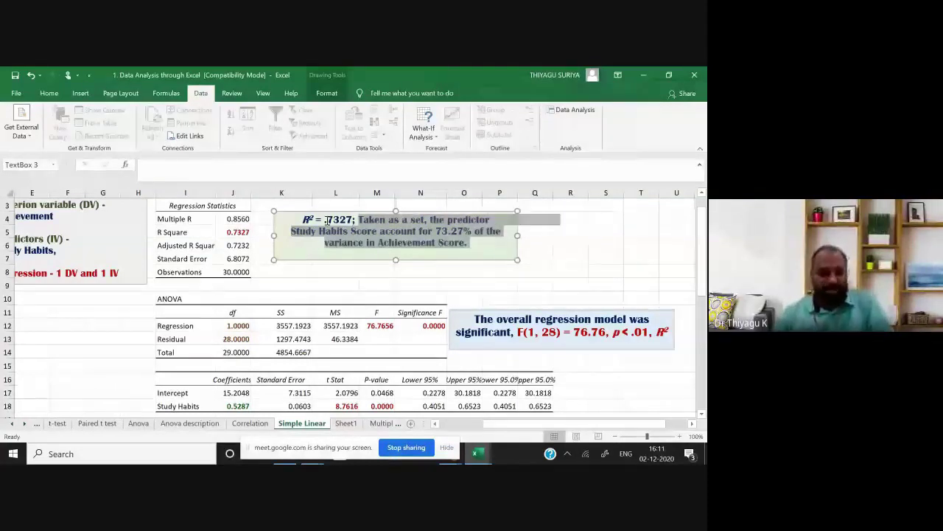
drag(326, 219, 357, 219)
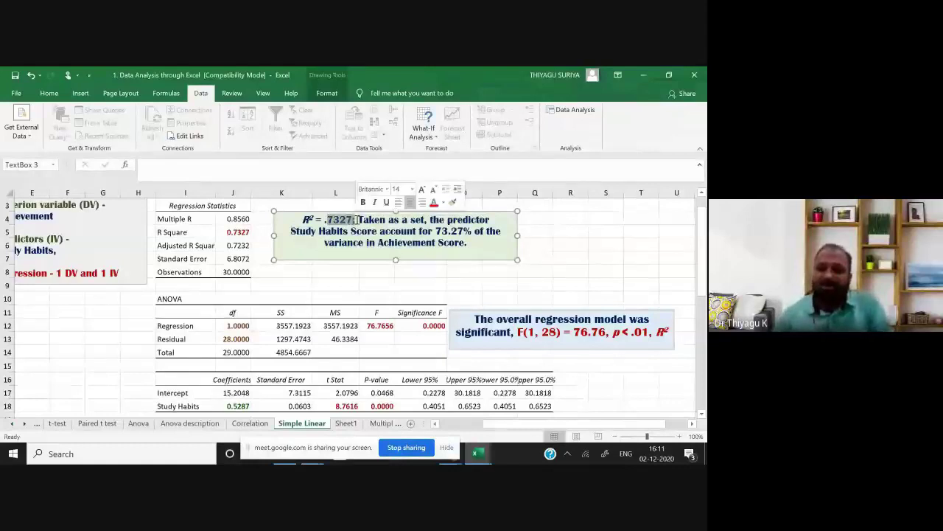
drag(436, 230, 470, 232)
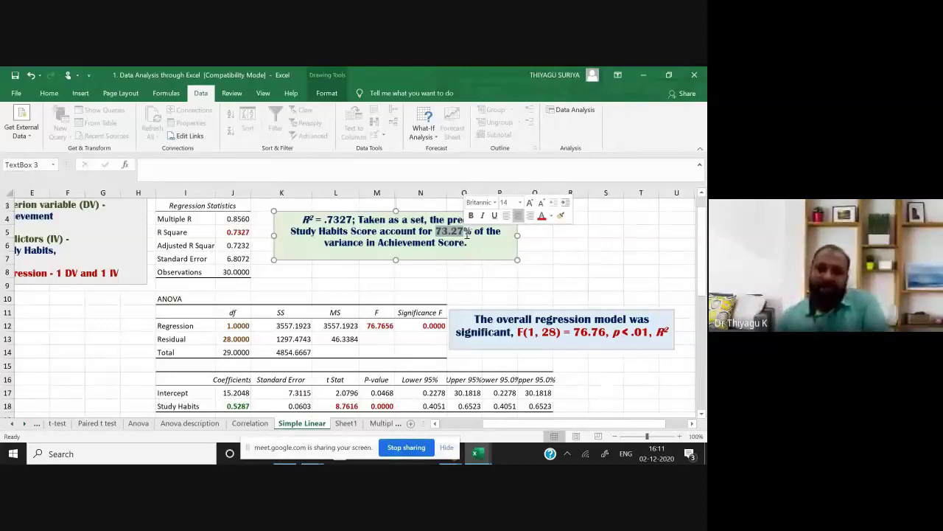
click(437, 231)
drag(437, 231, 469, 236)
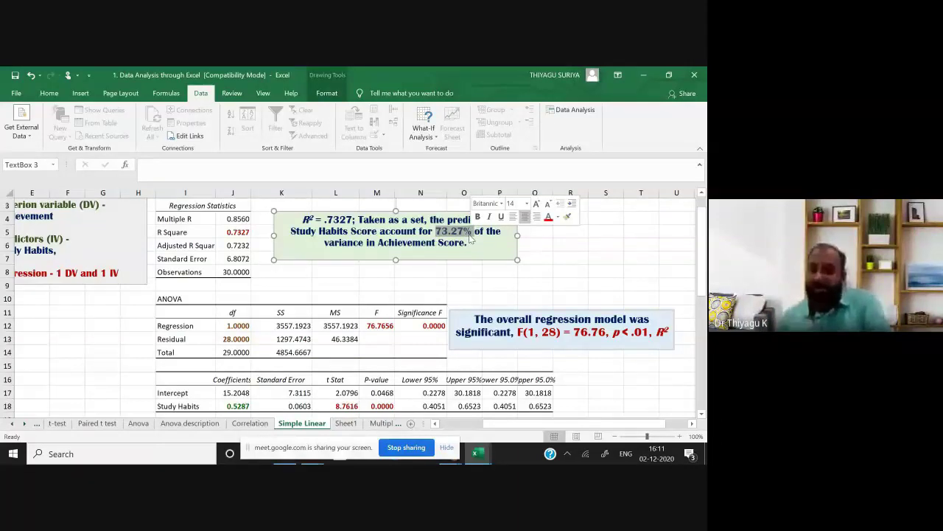
click(237, 232)
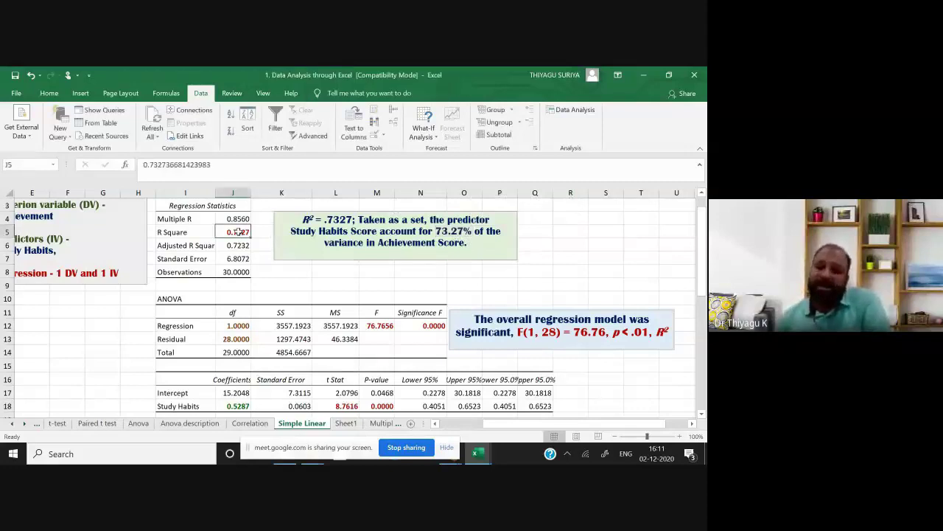
Check the Significance F cell and the P-value heading, and select the whole coefficients table in I16:Q18.
scroll(238, 232, down, 1)
click(423, 299)
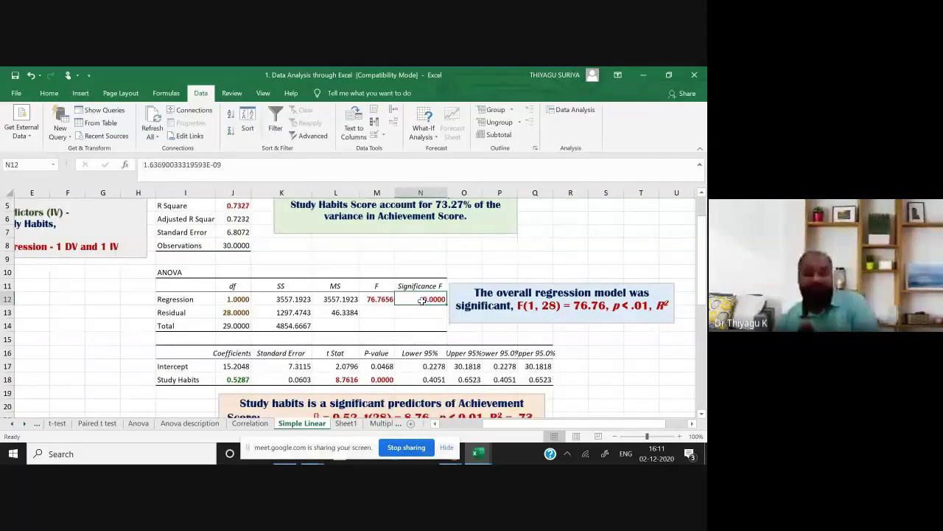
click(384, 355)
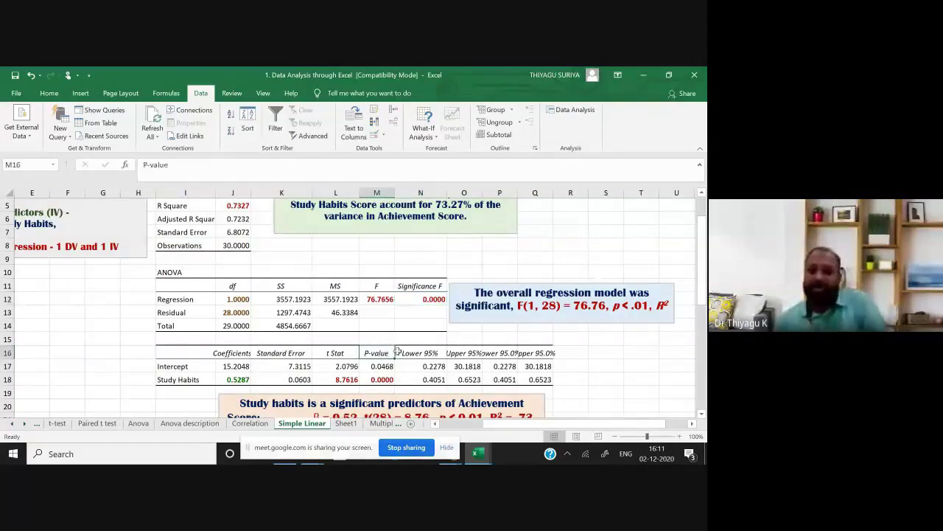
drag(168, 355, 539, 377)
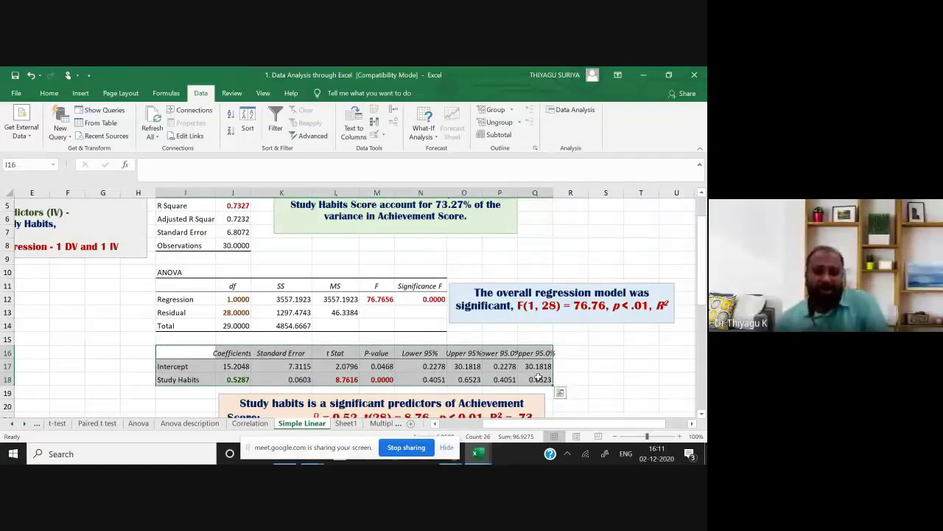
scroll(538, 378, down, 1)
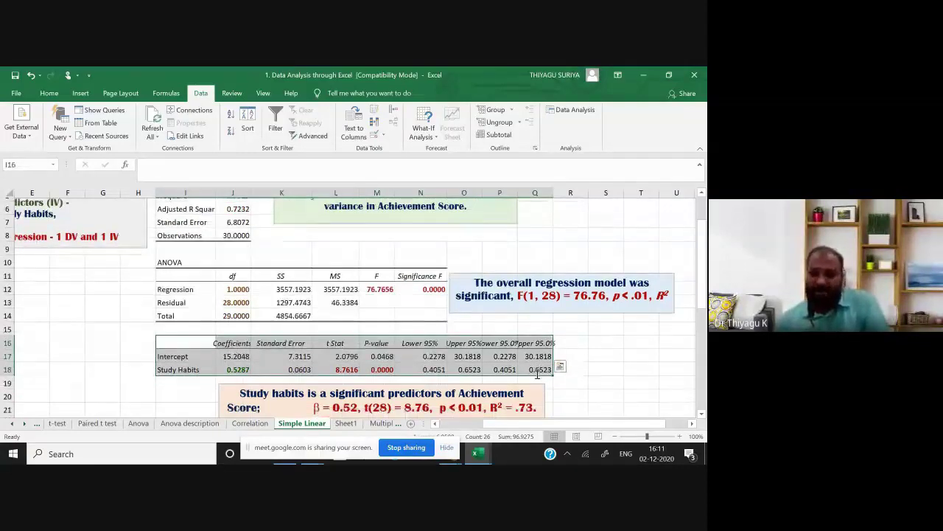
scroll(539, 376, down, 1)
Examine the ANOVA table I11:N14, including the regression and residual df, SS and MS values, the F value and Significance F.
drag(185, 259, 420, 298)
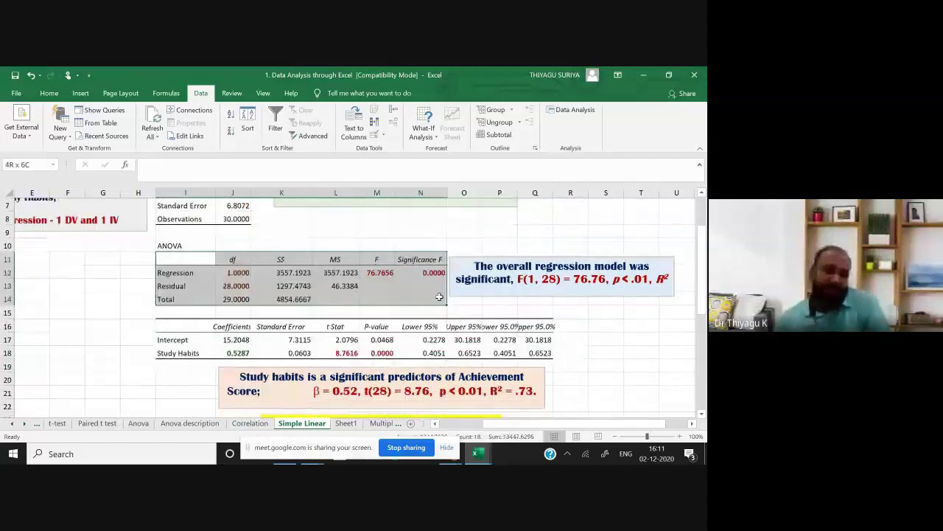
click(233, 273)
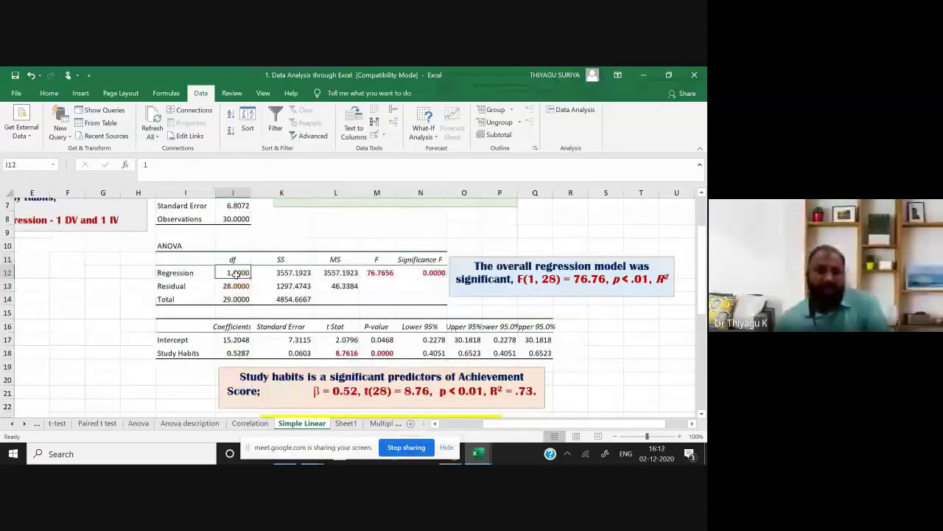
drag(238, 274, 335, 286)
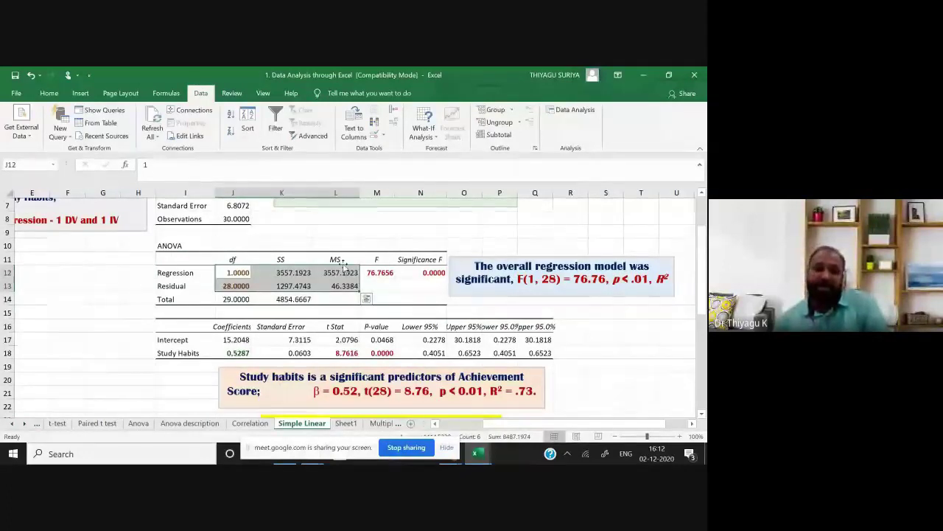
click(376, 272)
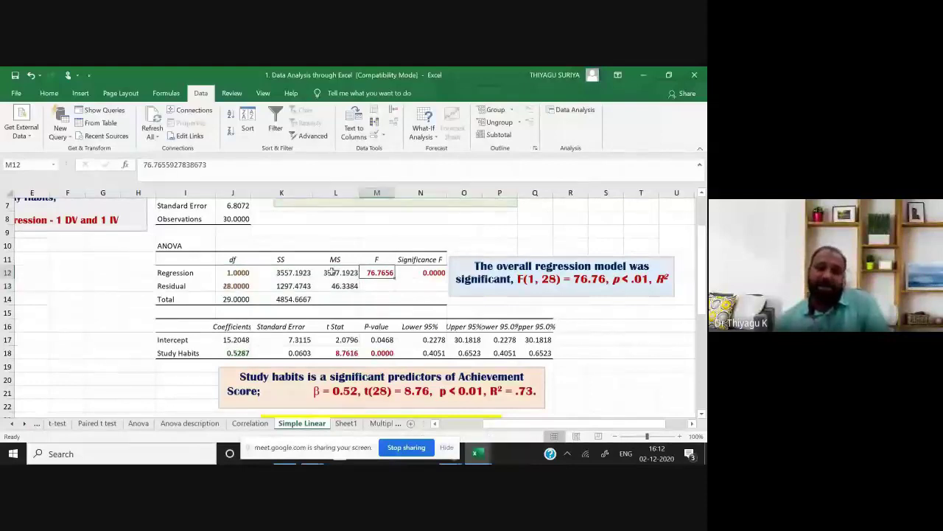
key(Left)
key(Down)
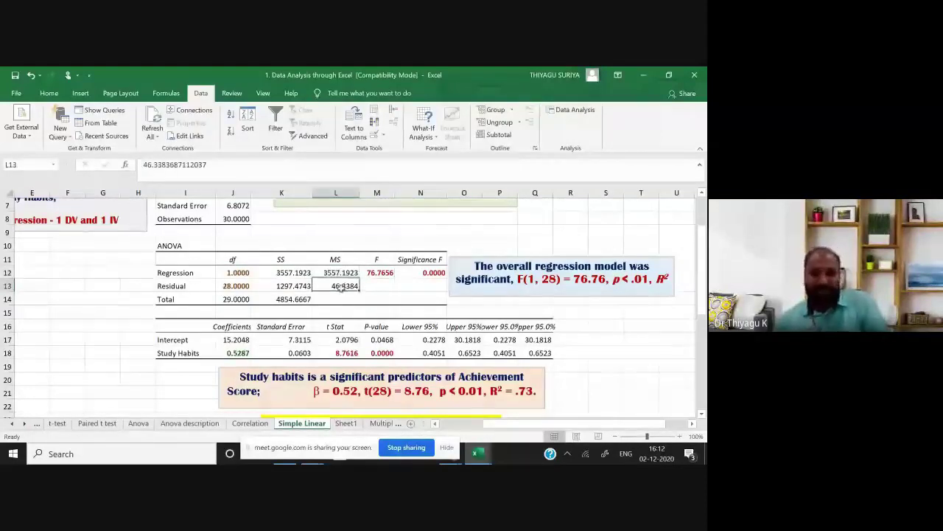
click(394, 272)
click(428, 273)
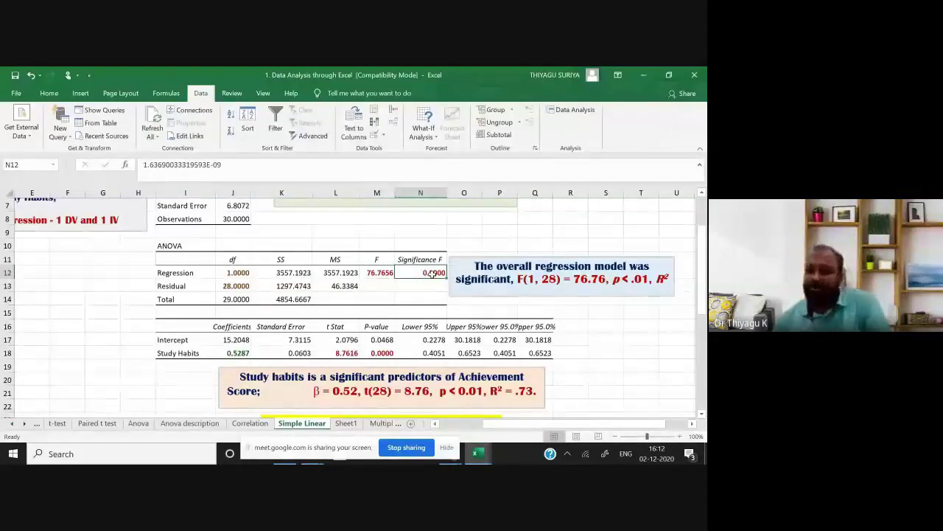
Highlight the overall regression model statement and its F, p and R² report in the blue text box.
click(475, 267)
drag(475, 267, 514, 282)
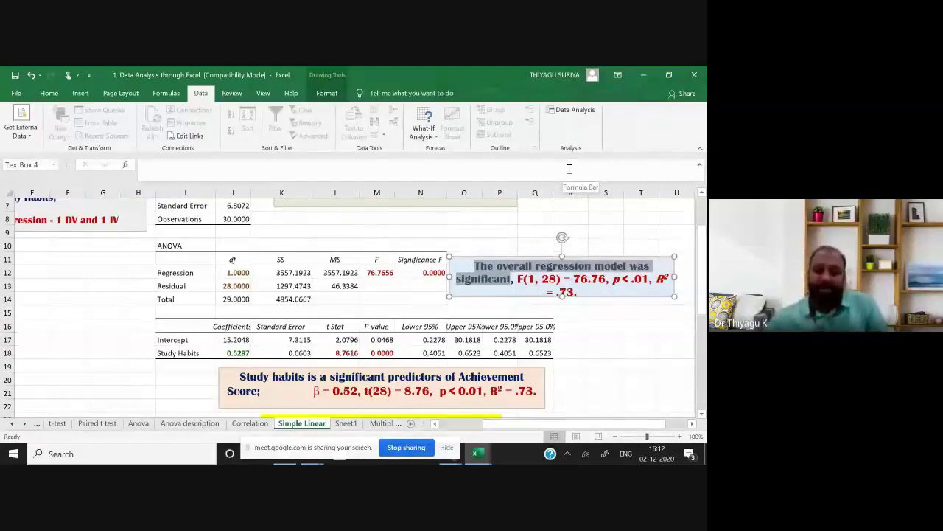
drag(579, 292, 513, 278)
Widen the overall regression model text box and pull its near edge away from the ANOVA table, to about column Q.
click(640, 284)
drag(675, 277, 699, 278)
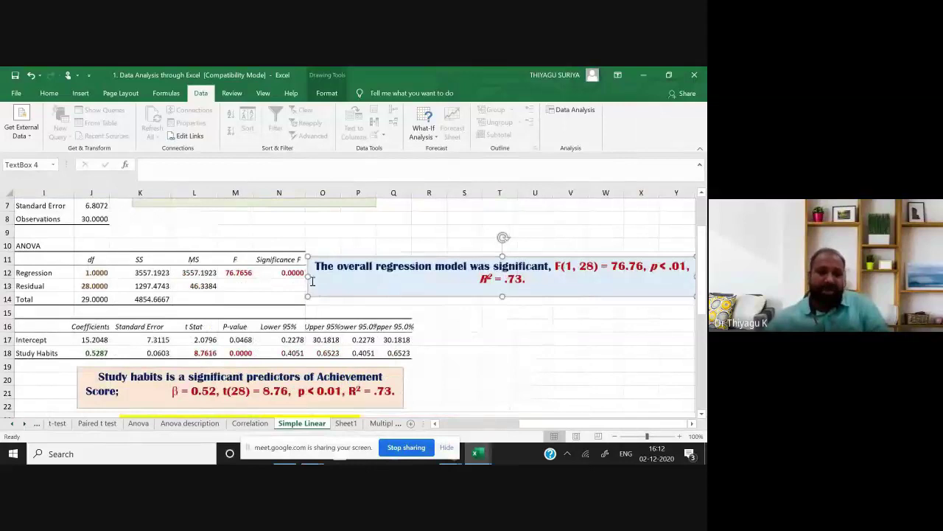
drag(308, 277, 382, 283)
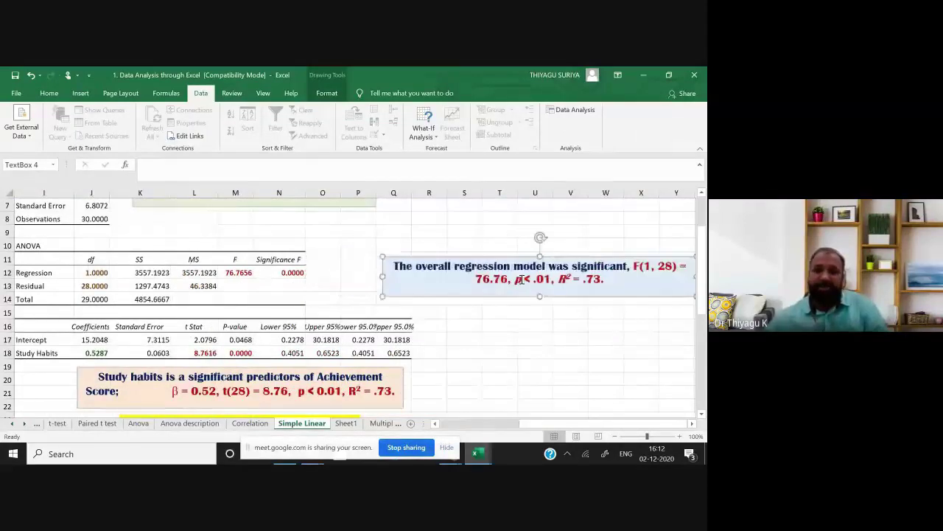
Compare the degrees of freedom, F value and significance in the overall model statement with the F and Significance F cells.
scroll(520, 279, down, 1)
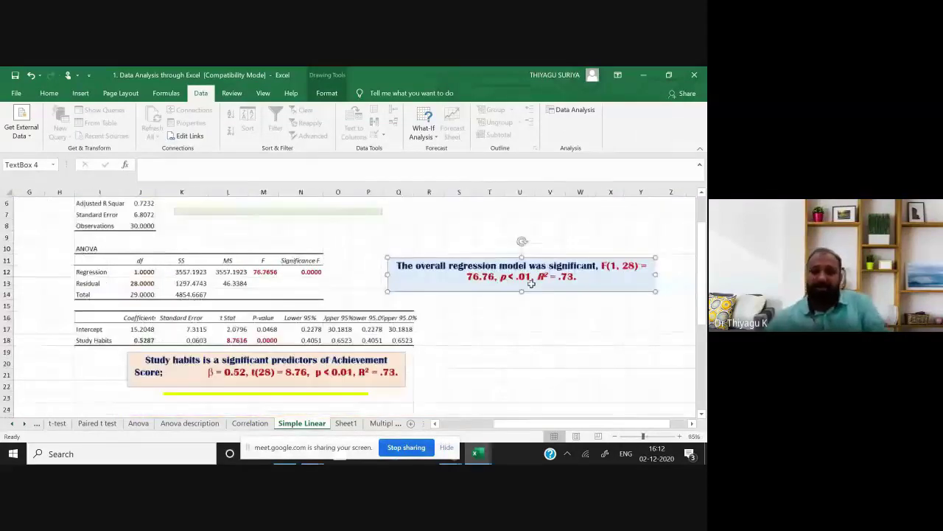
scroll(603, 277, down, 1)
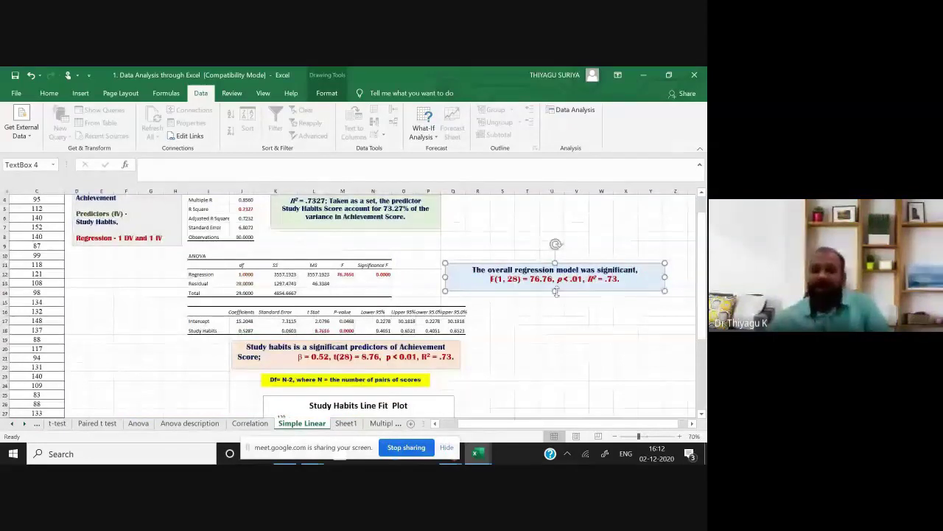
drag(490, 278, 520, 279)
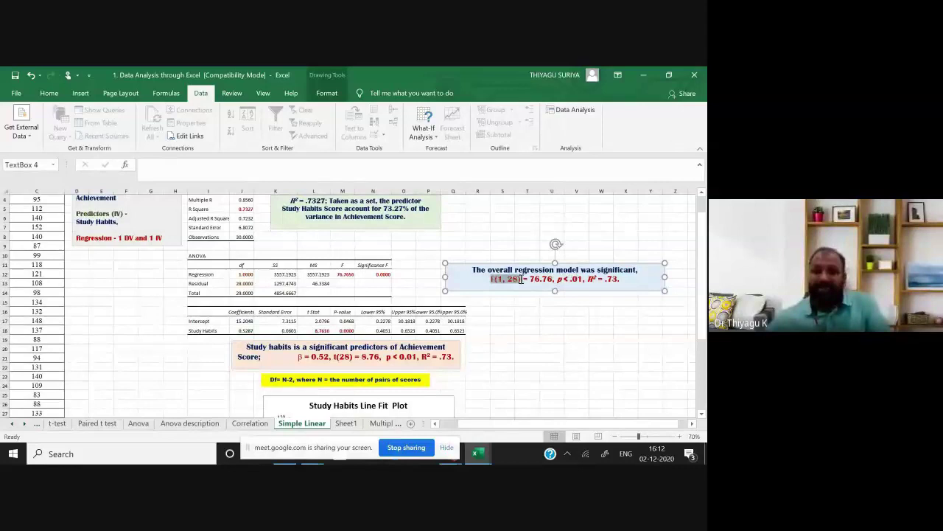
drag(530, 279, 549, 280)
click(346, 274)
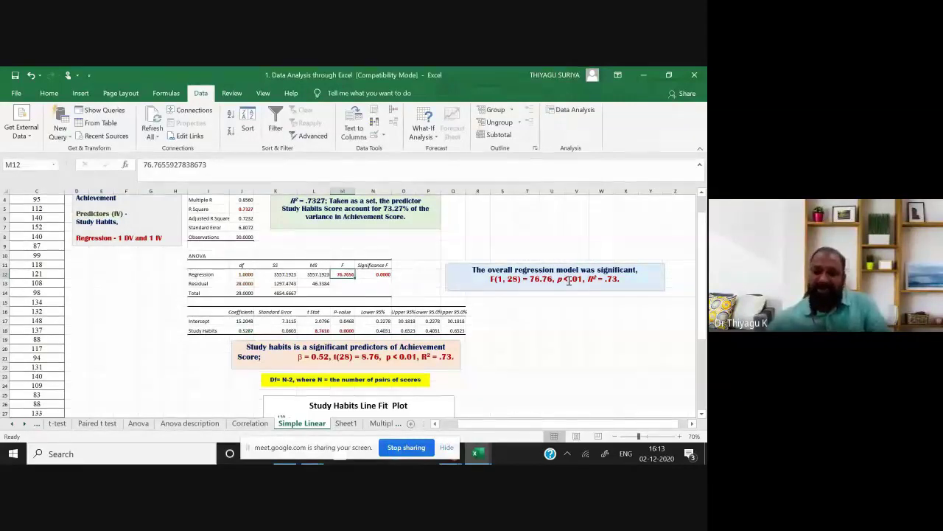
drag(568, 281, 475, 270)
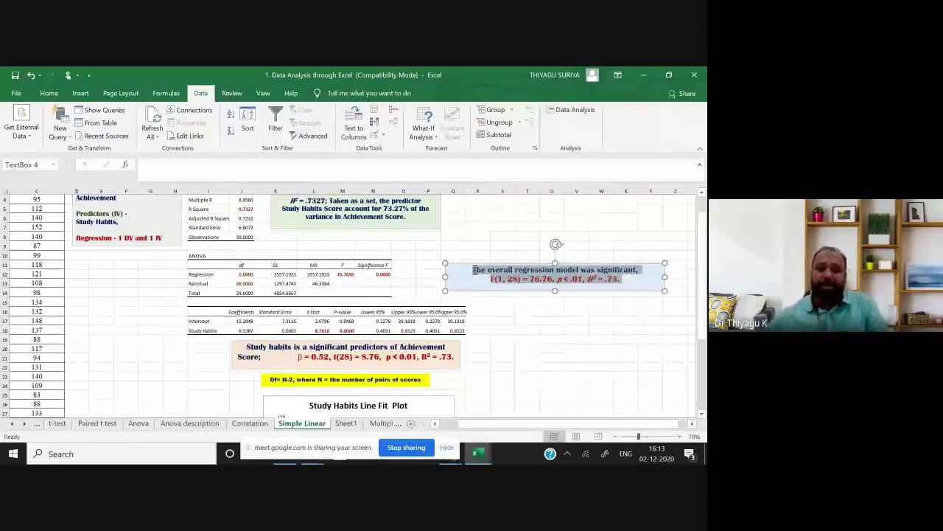
click(373, 276)
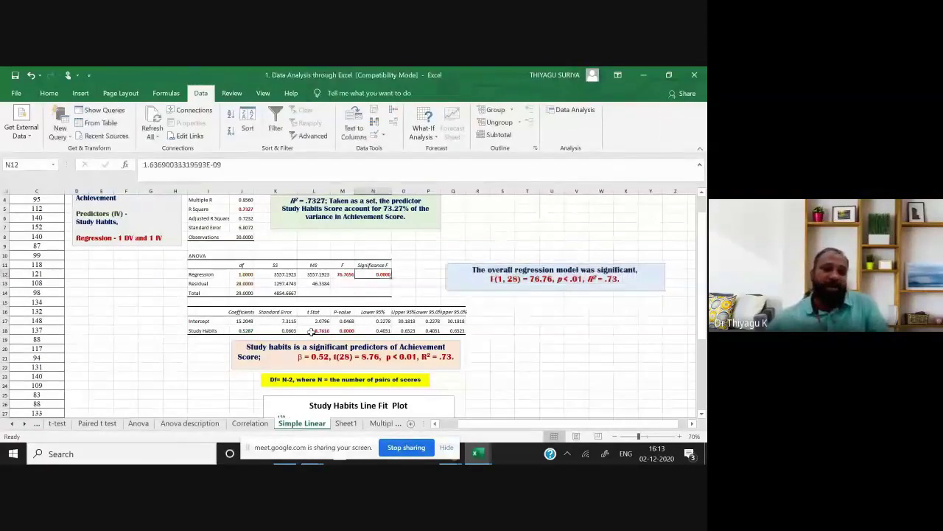
Highlight the coefficients table I16:Q18 below the ANOVA output.
scroll(311, 329, down, 1)
scroll(310, 329, down, 1)
click(216, 291)
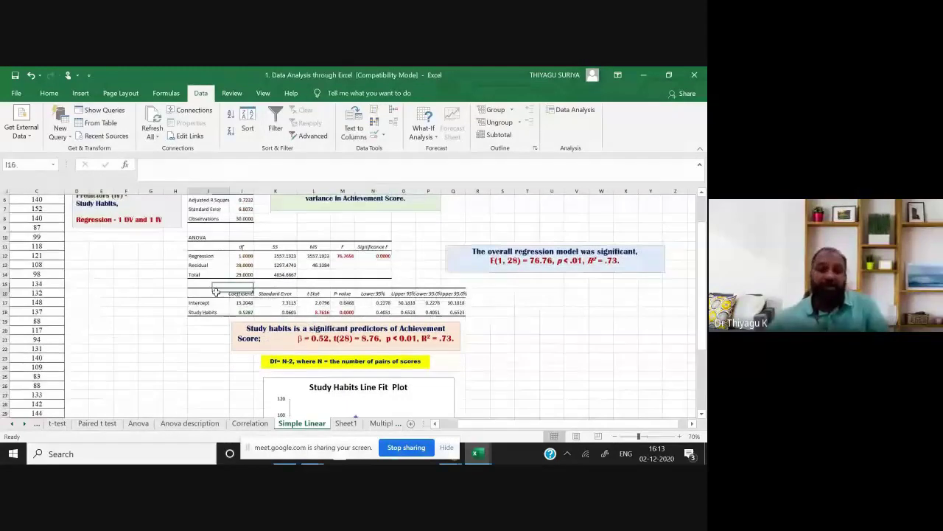
drag(216, 292, 461, 311)
scroll(220, 331, down, 1)
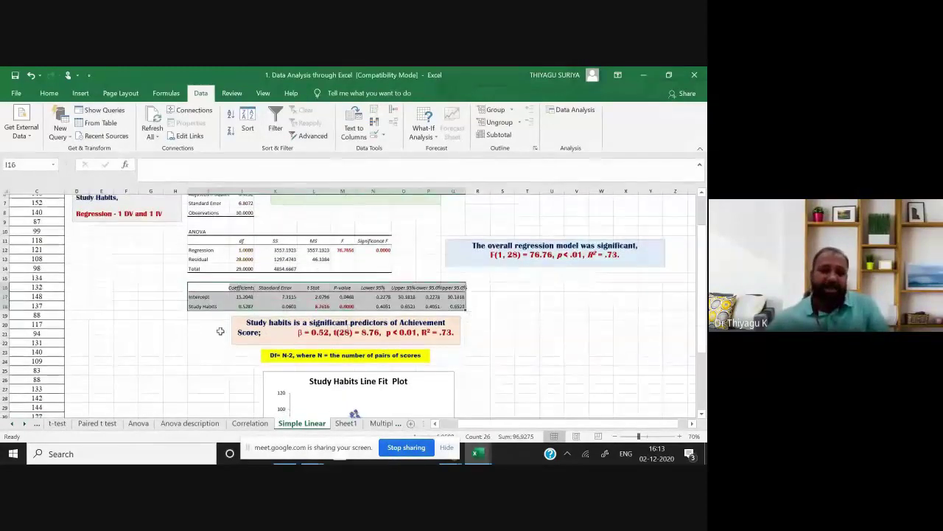
Inspect the Intercept coefficient in J17 and the Study Habits coefficient in J18.
scroll(219, 331, down, 1)
click(242, 283)
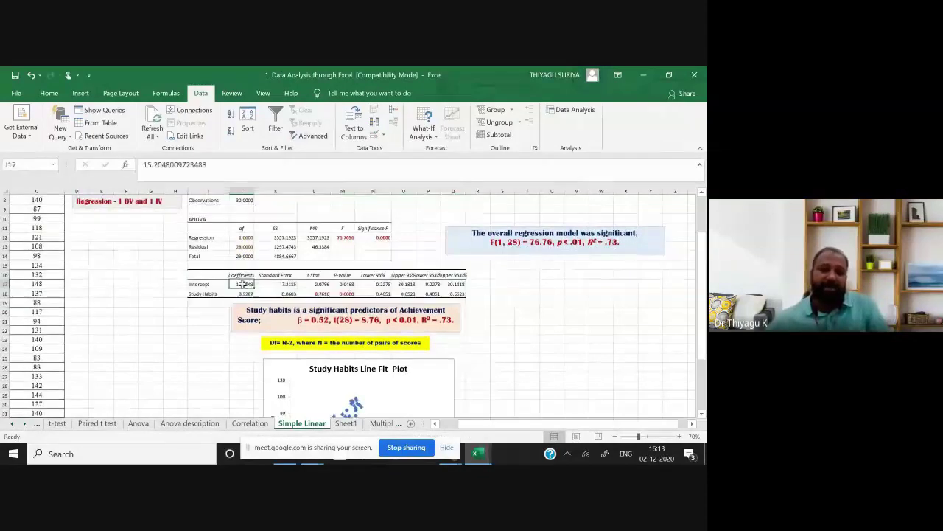
drag(243, 284, 244, 293)
click(243, 284)
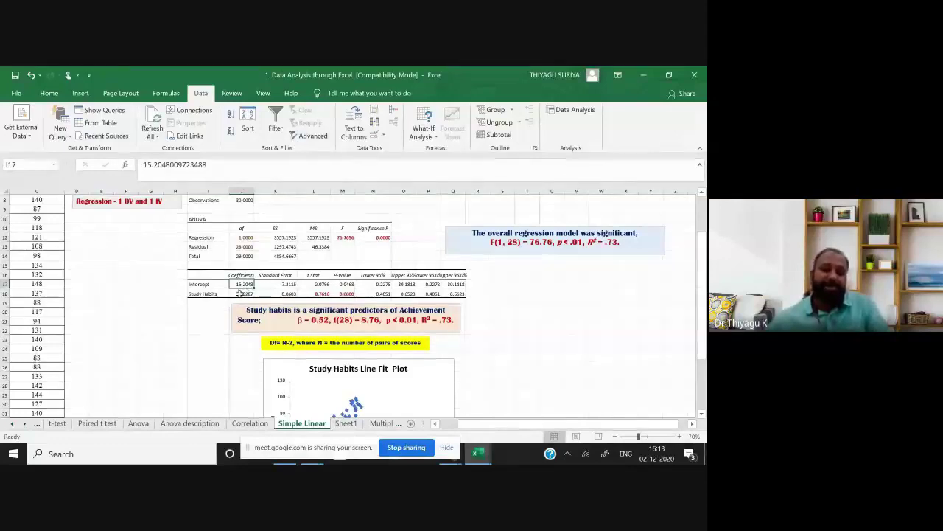
click(240, 293)
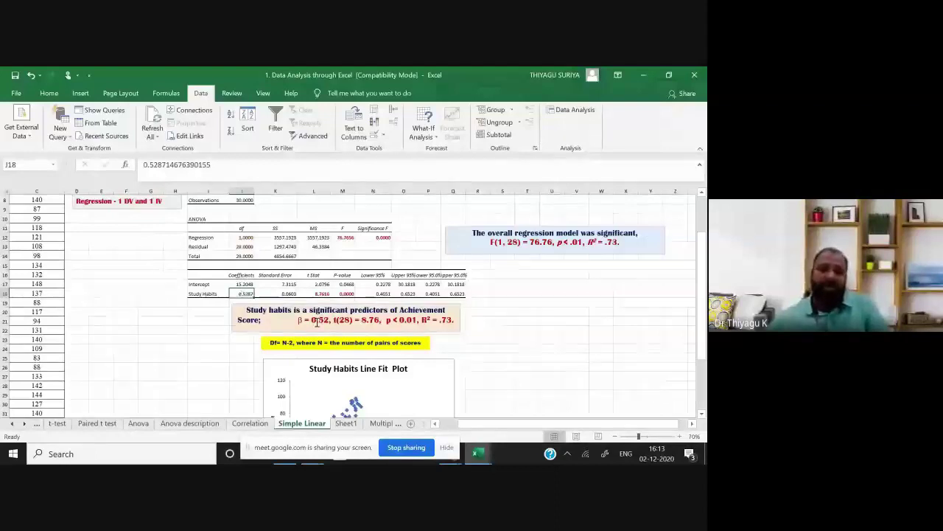
Highlight the β value in the Study Habits predictor statement to relate it to the coefficient cell.
click(317, 322)
drag(329, 322, 311, 321)
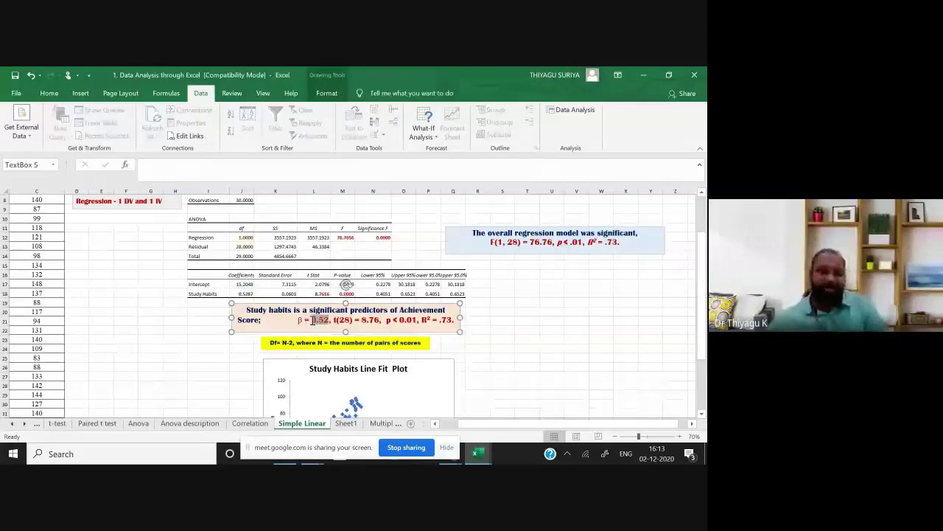
click(313, 321)
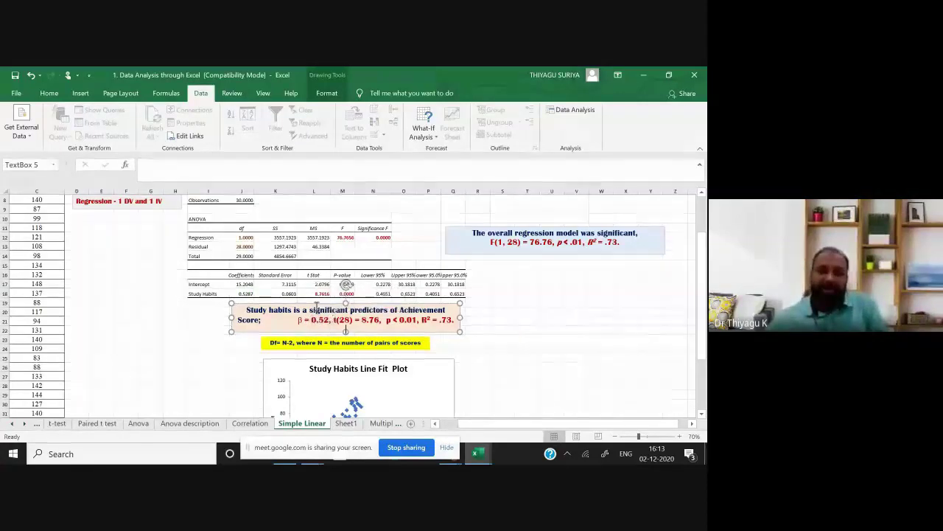
Examine the Study Habits row of the coefficients table, checking its t Stat and the full P-value in M18.
drag(203, 293, 297, 294)
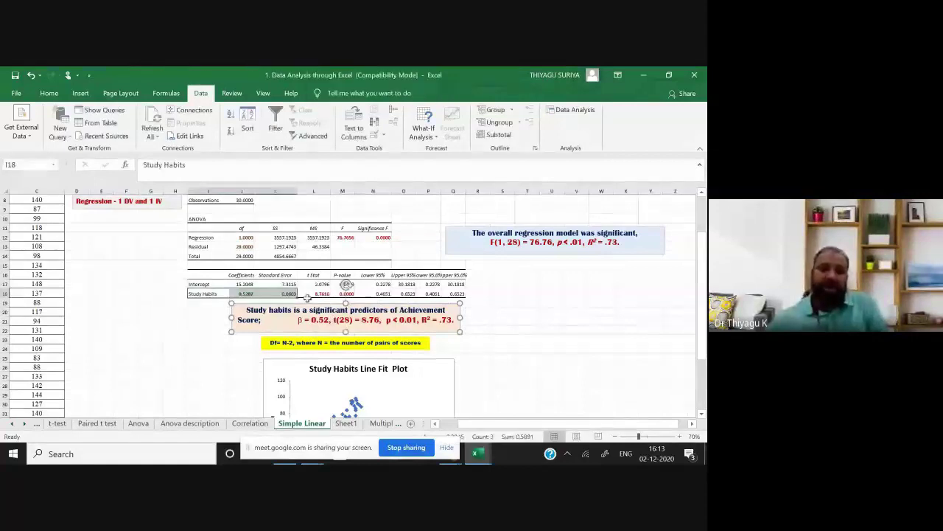
click(307, 295)
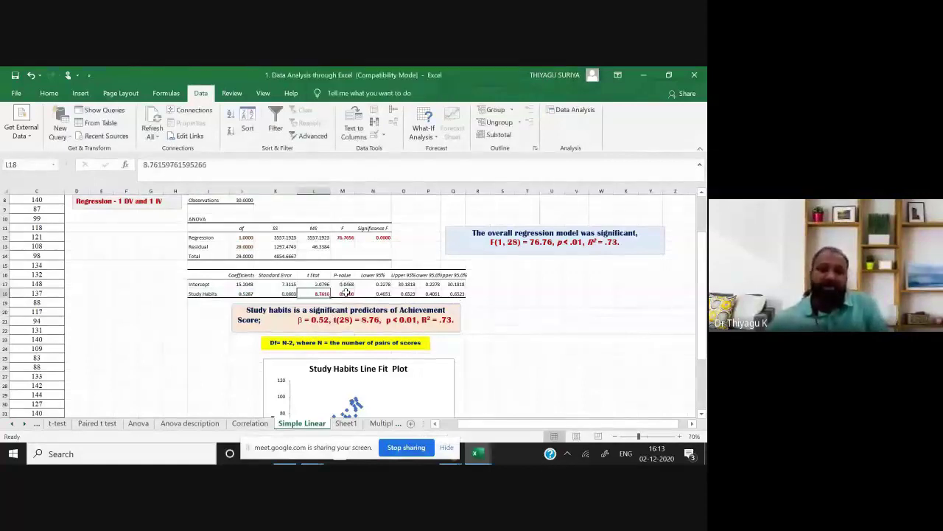
click(346, 293)
double_click(350, 293)
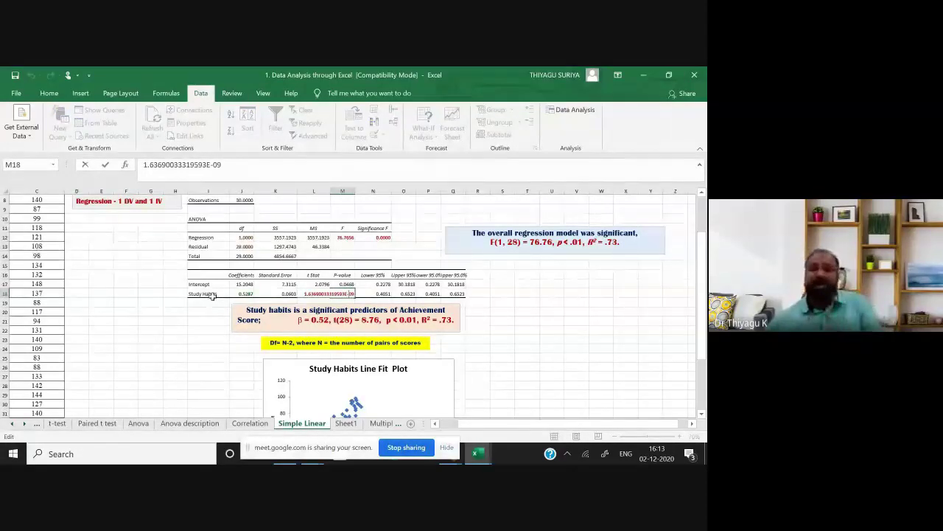
click(385, 294)
click(341, 294)
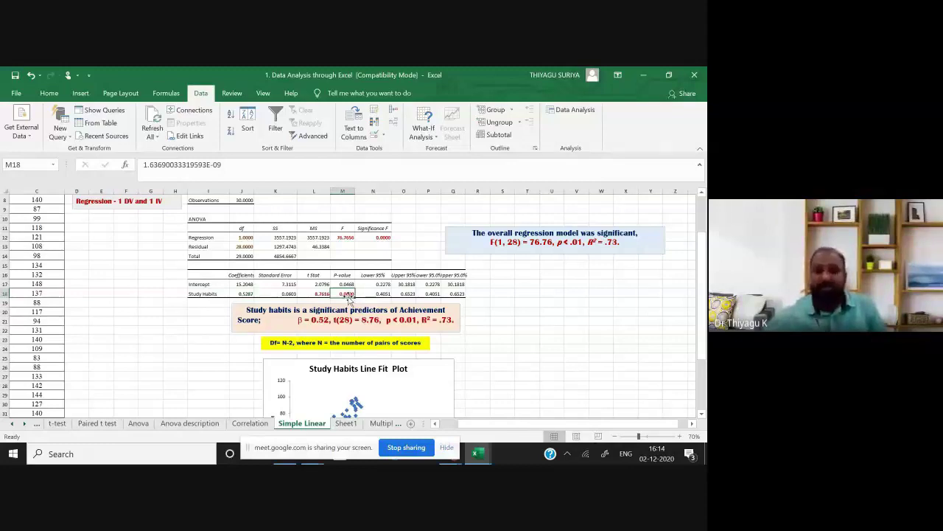
click(536, 337)
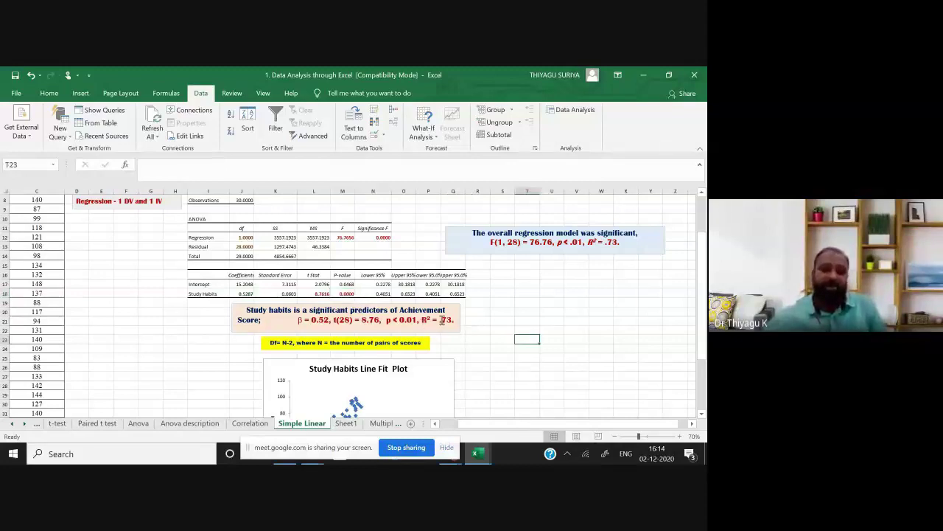
Highlight the full statement reporting Study Habits as a significant predictor of the Achievement Score.
scroll(441, 325, down, 1)
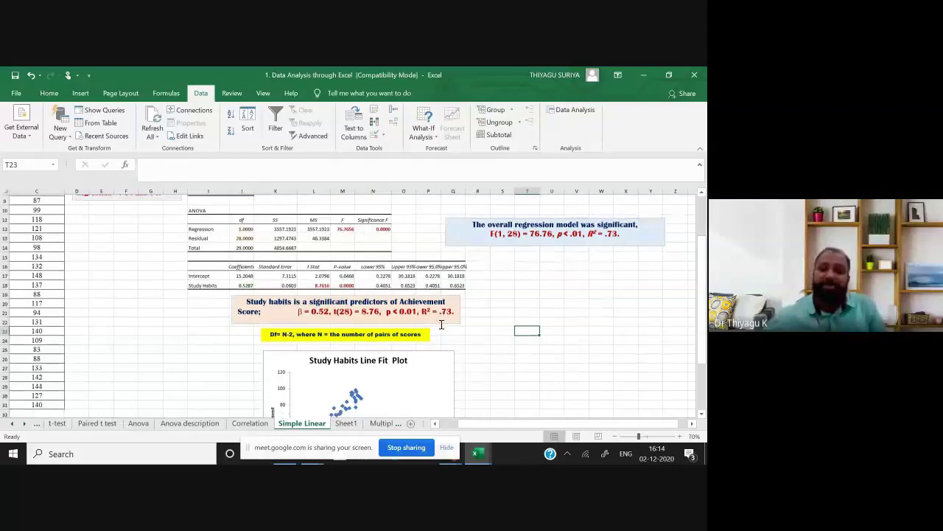
mouse_move(243, 301)
mouse_down()
mouse_move(279, 313)
mouse_move(456, 314)
mouse_up()
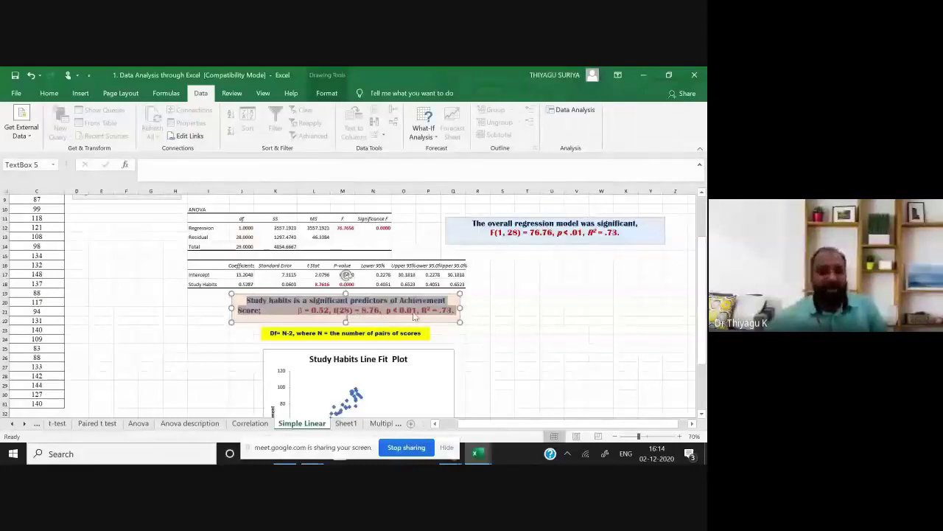
scroll(414, 317, down, 1)
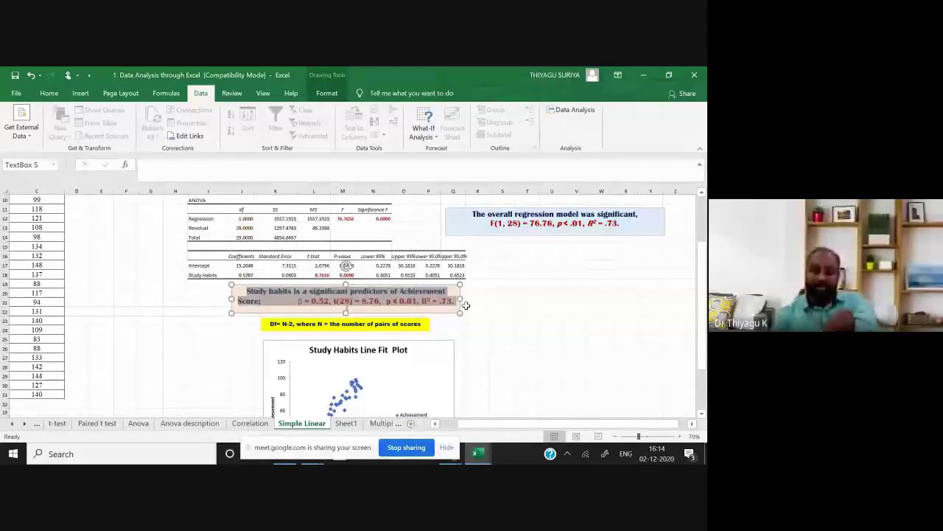
Enter the start of the regression equation, "Y (Achievement) = 15.20", in cell T23.
click(529, 322)
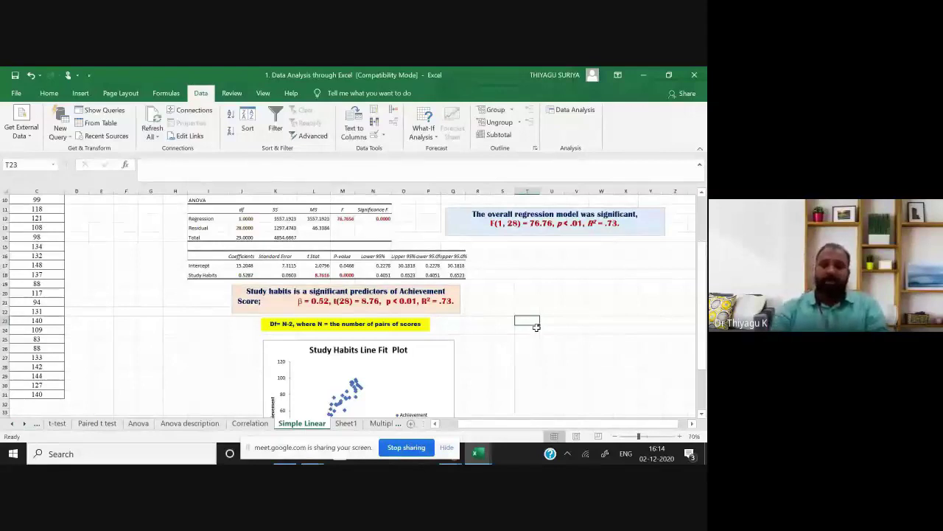
text(Y ()
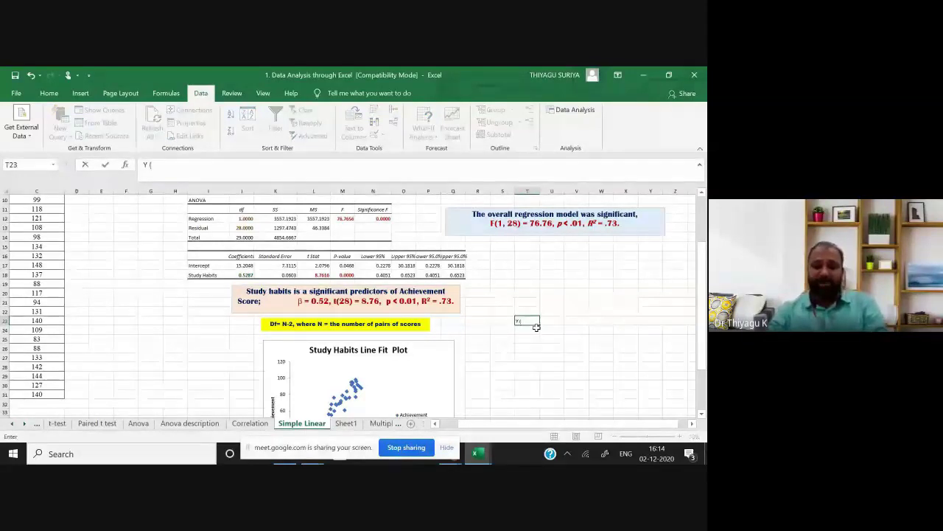
text(Achiev)
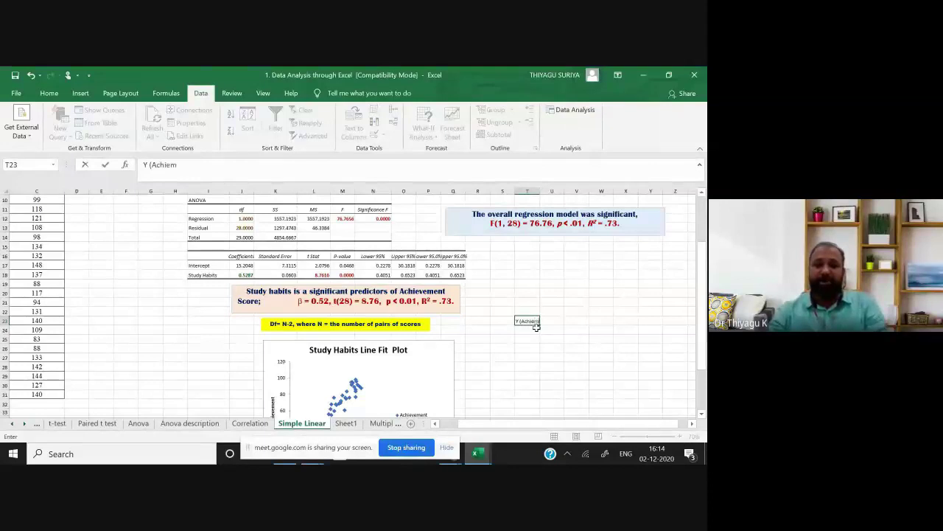
text(ement)
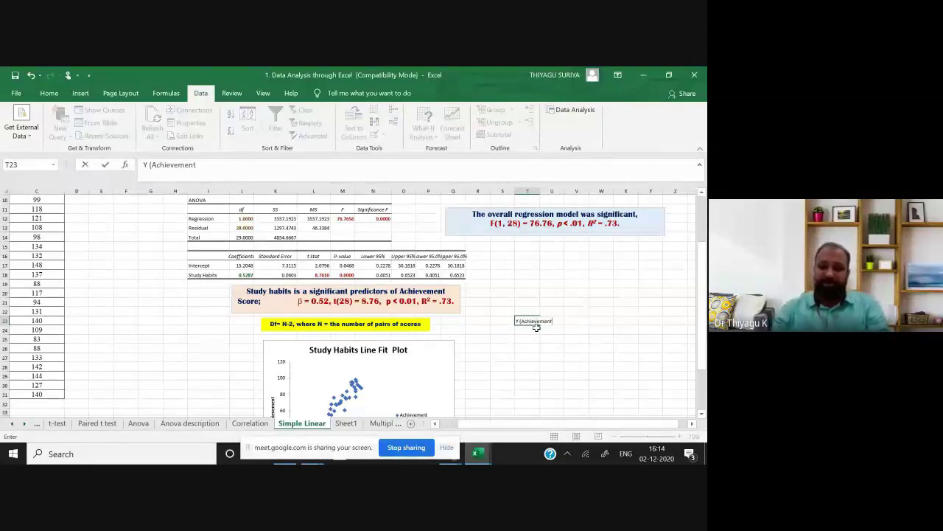
text() =)
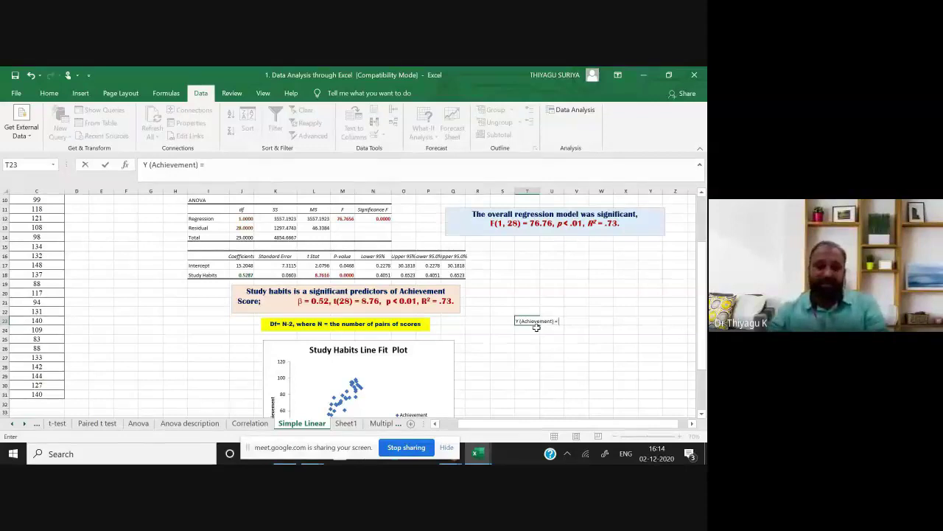
text( 15)
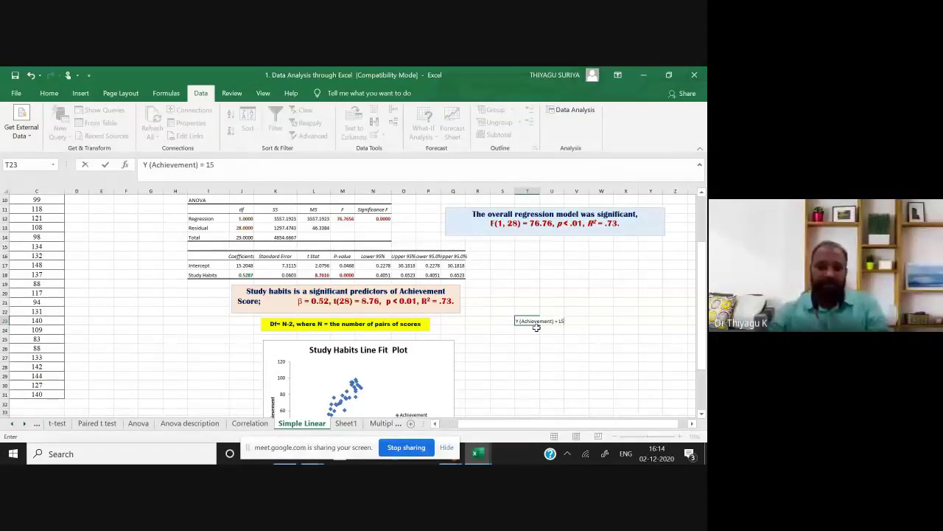
text(.20)
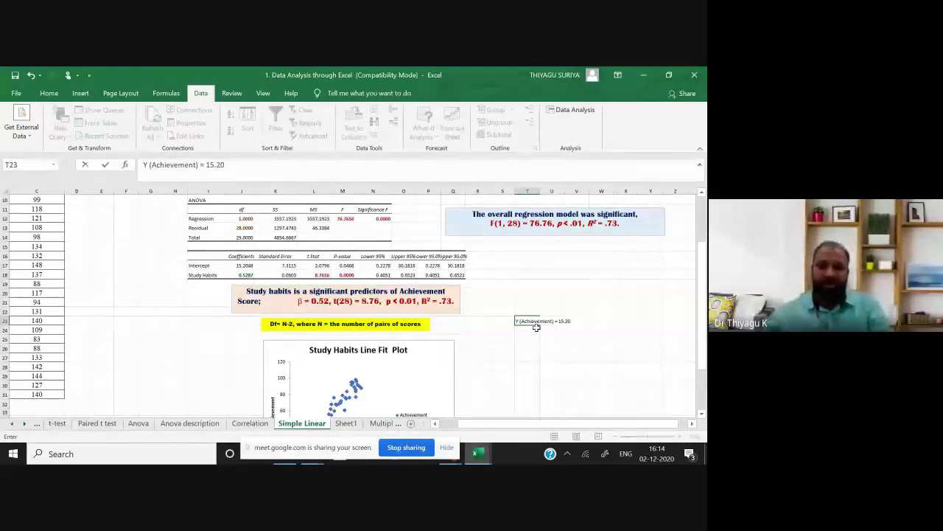
key(Tab)
key(Tab)
Complete the regression equation in T23 by appending "+ 0.52(X-Study habits)" after the intercept.
click(522, 321)
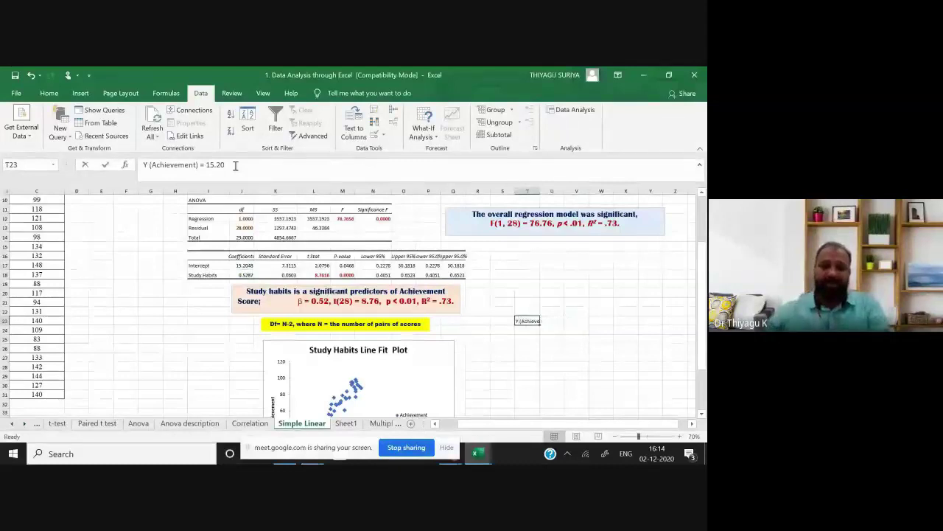
click(235, 166)
text(+)
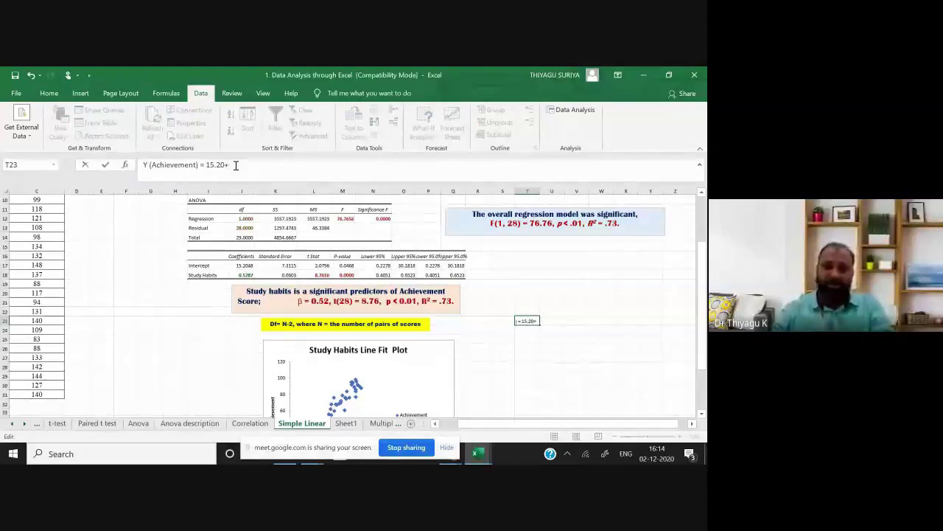
text( 0.52)
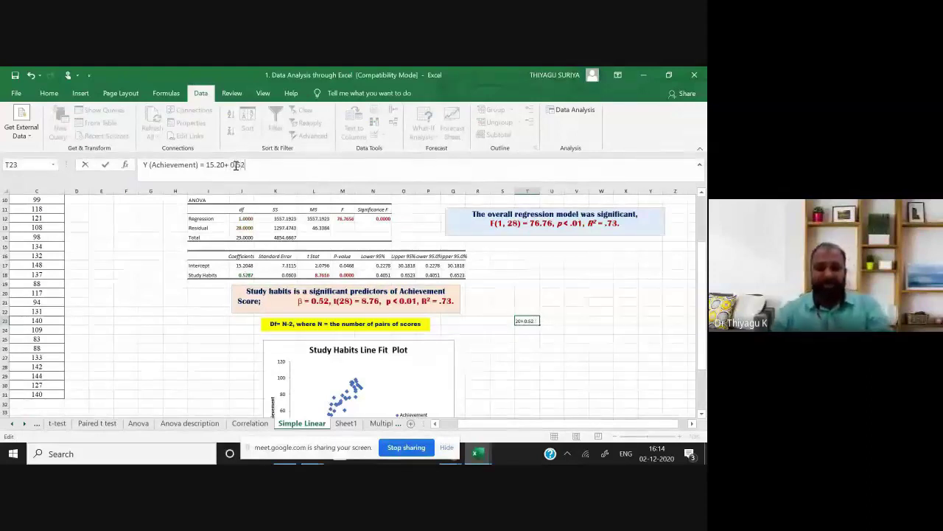
text((x)
key(BackSpace)
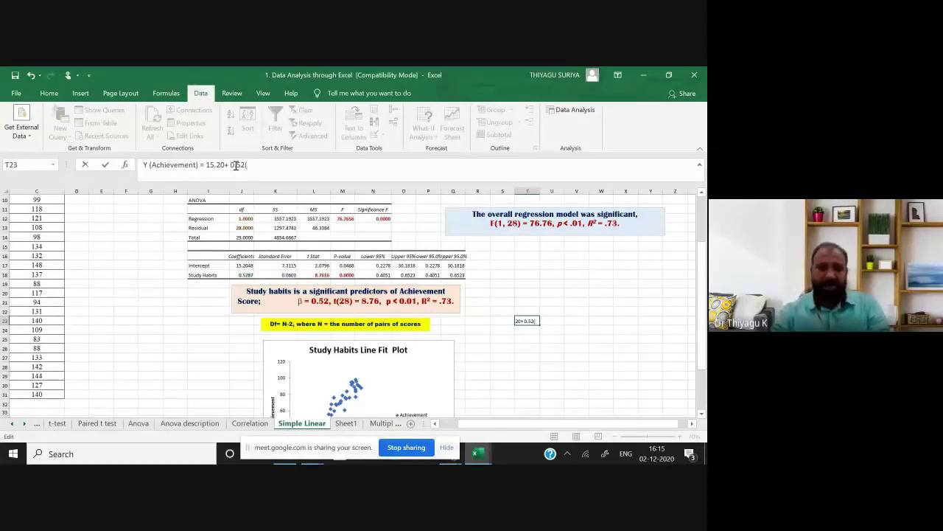
text(X-)
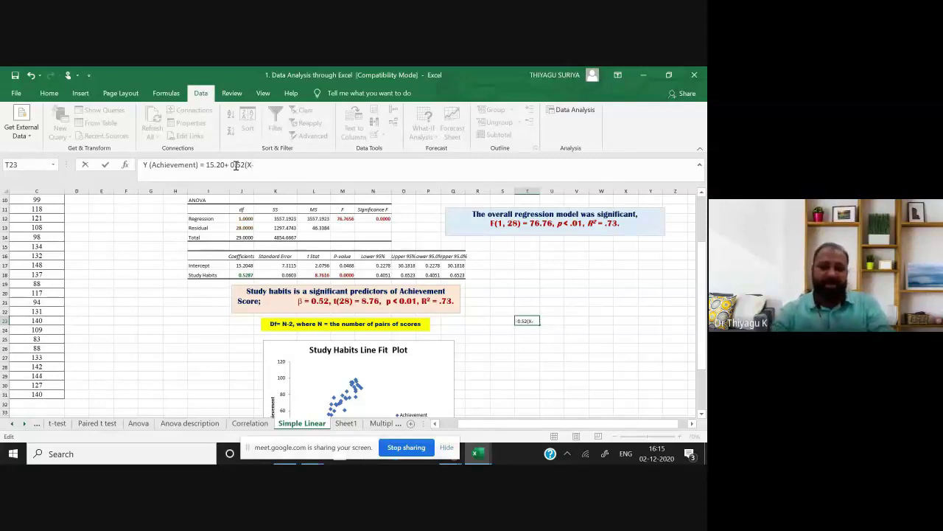
text(Study ha)
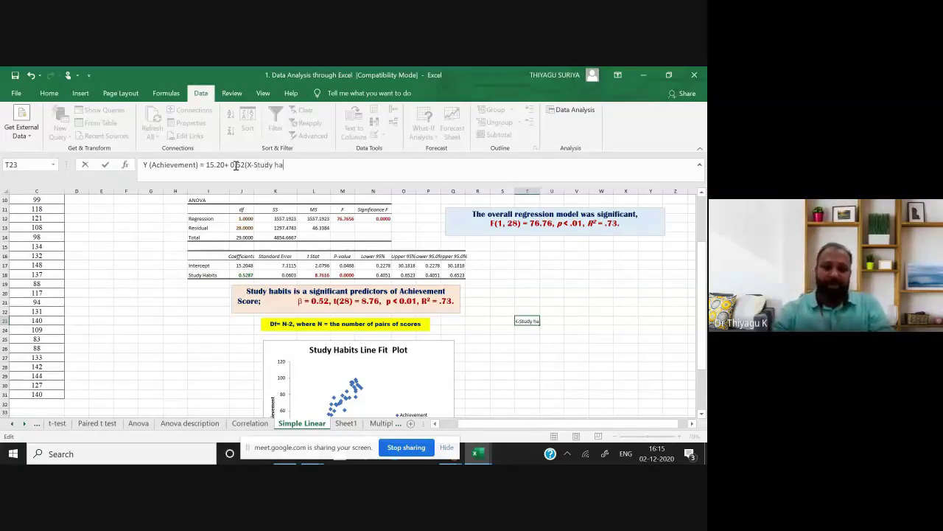
text(bits))
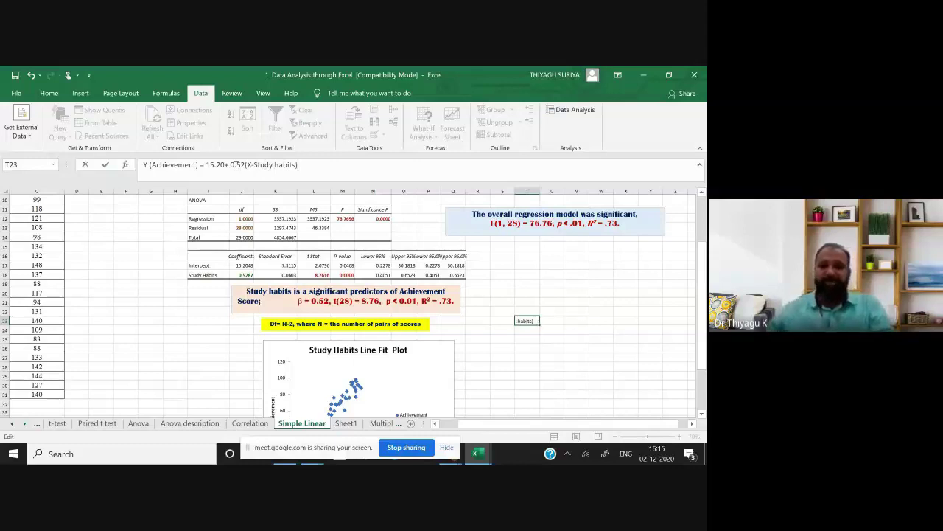
key(Return)
Format the regression equation across T23:X23 as bold with font size 20.
click(523, 321)
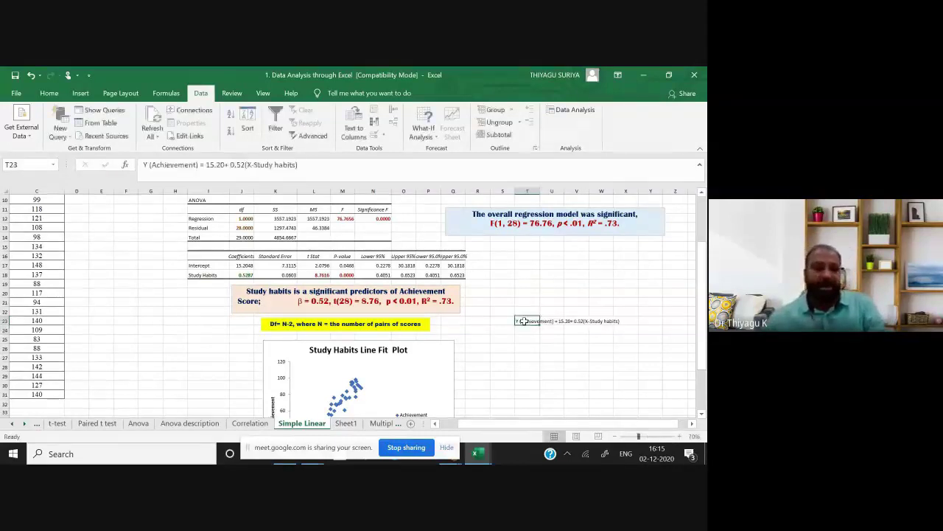
drag(524, 321, 638, 321)
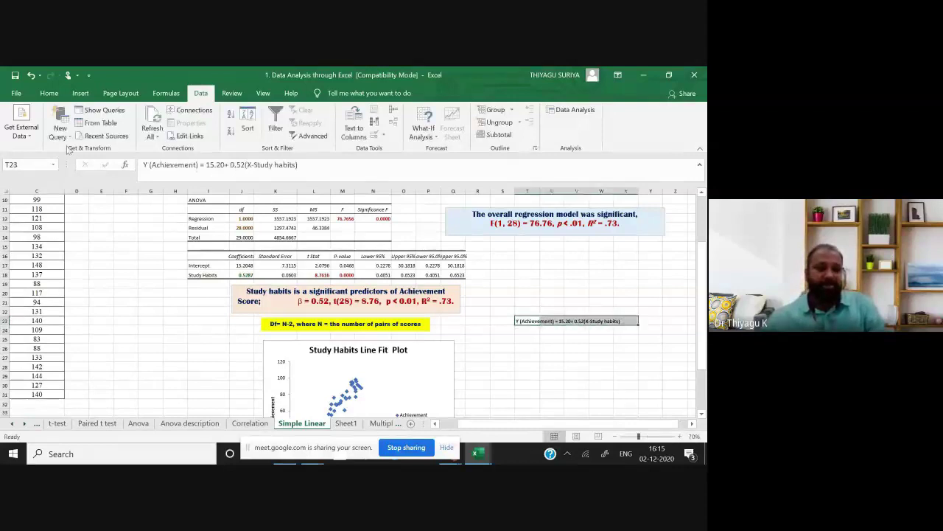
click(49, 93)
click(132, 114)
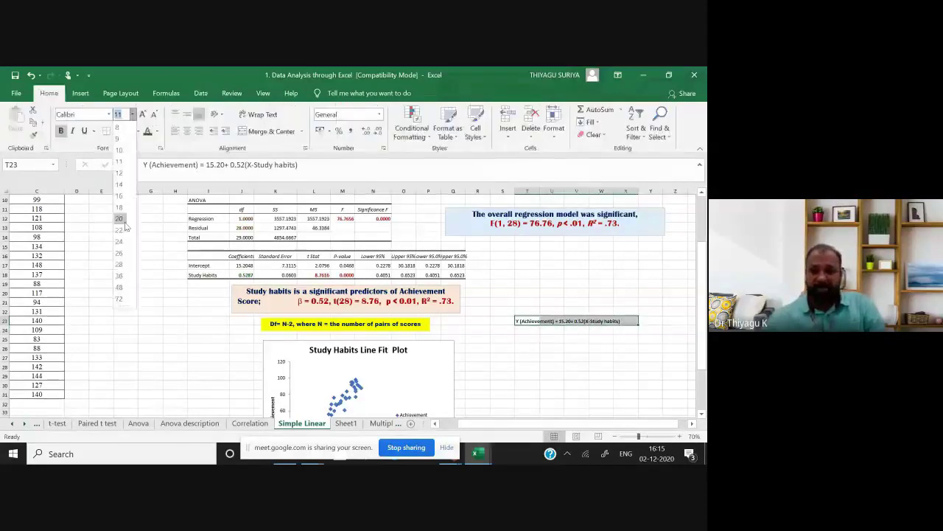
click(121, 254)
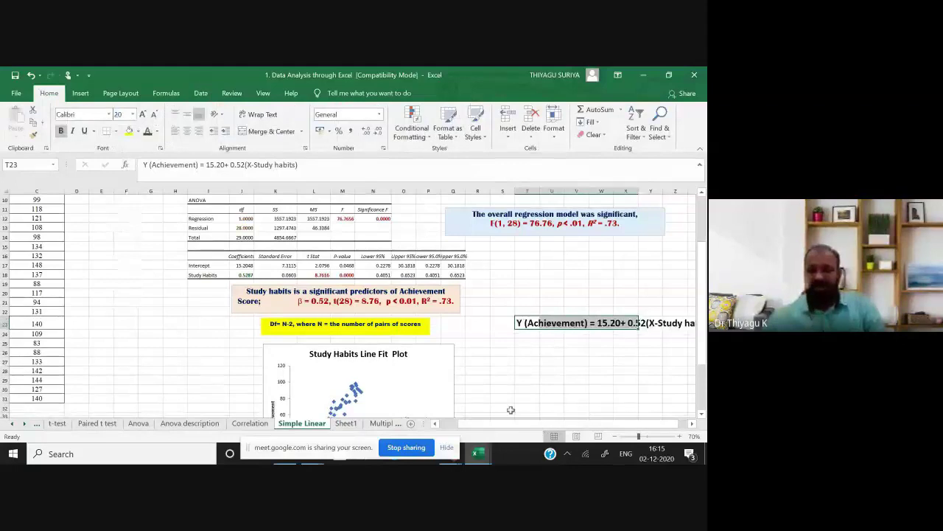
scroll(509, 410, right, 2)
click(546, 380)
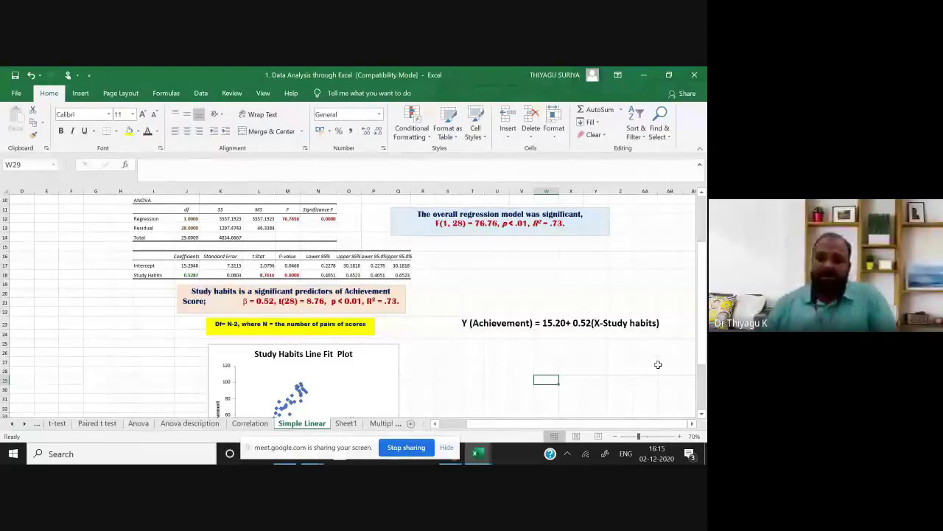
Examine the Study Habits Line Fit Plot below the simple regression output and its Achievement data points.
scroll(572, 373, down, 1)
scroll(285, 297, down, 4)
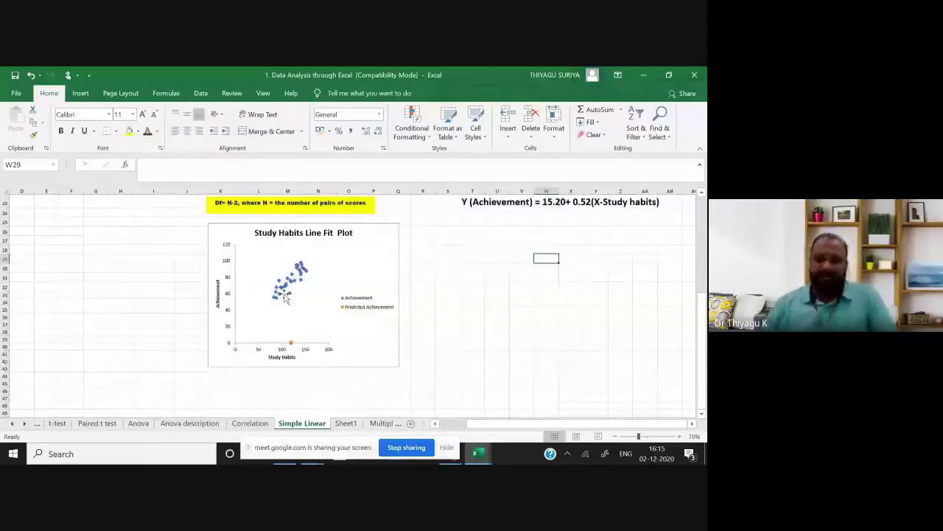
click(284, 297)
scroll(333, 286, down, 1)
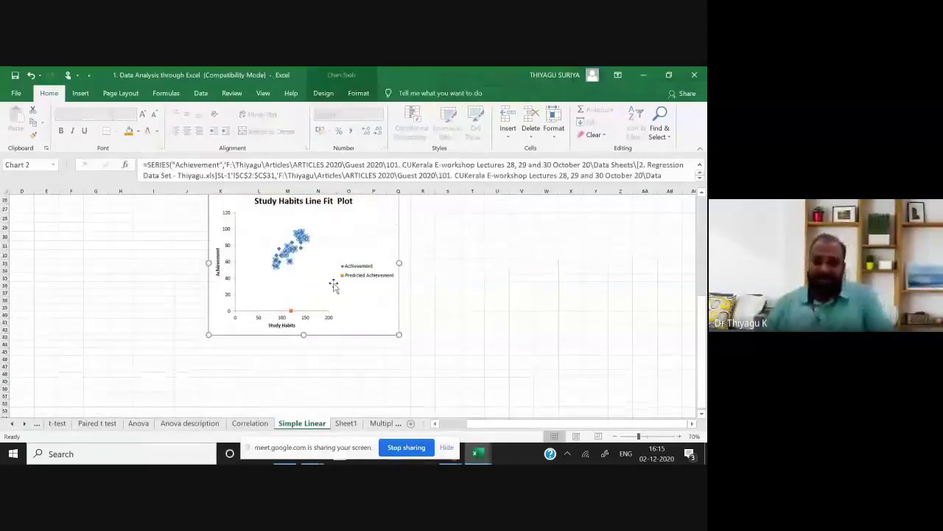
scroll(477, 314, up, 4)
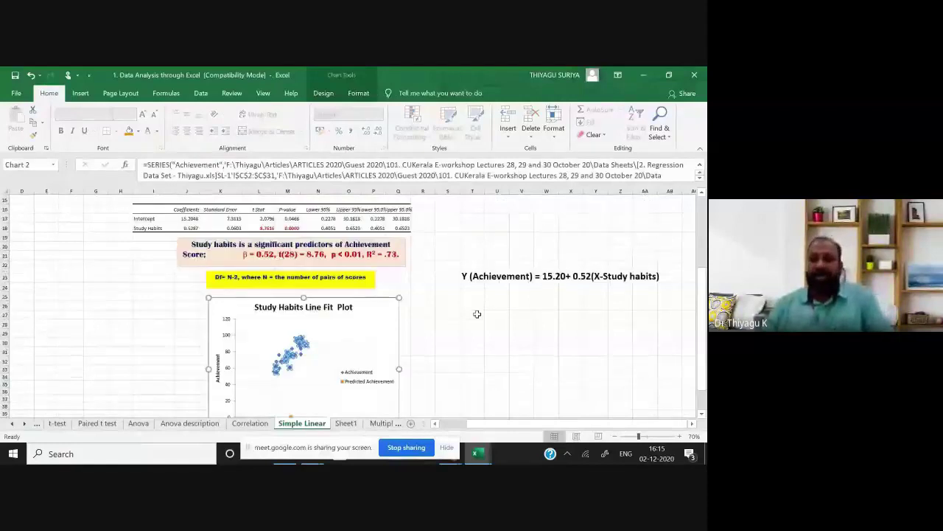
scroll(477, 314, up, 2)
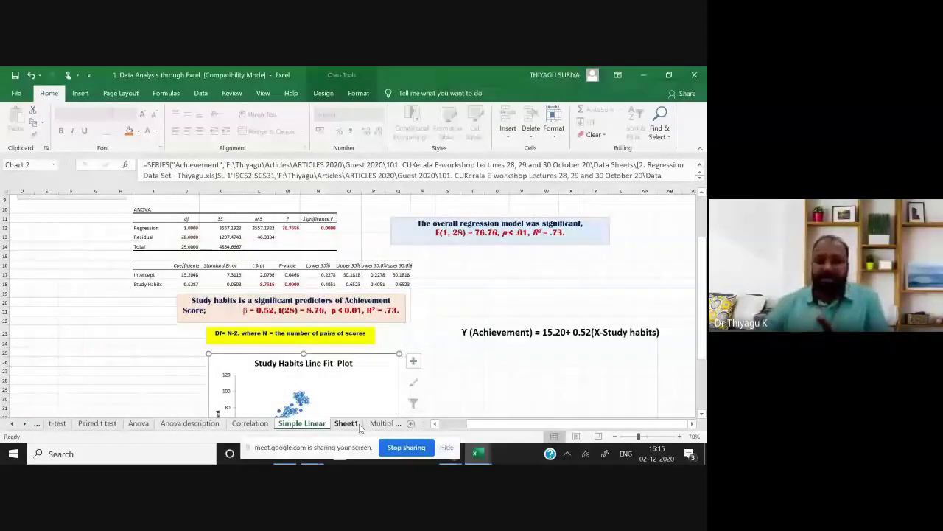
Open the Multiple Linear sheet and select the Achievement column, followed by the Study Habits, Attitude and Stress columns.
click(381, 423)
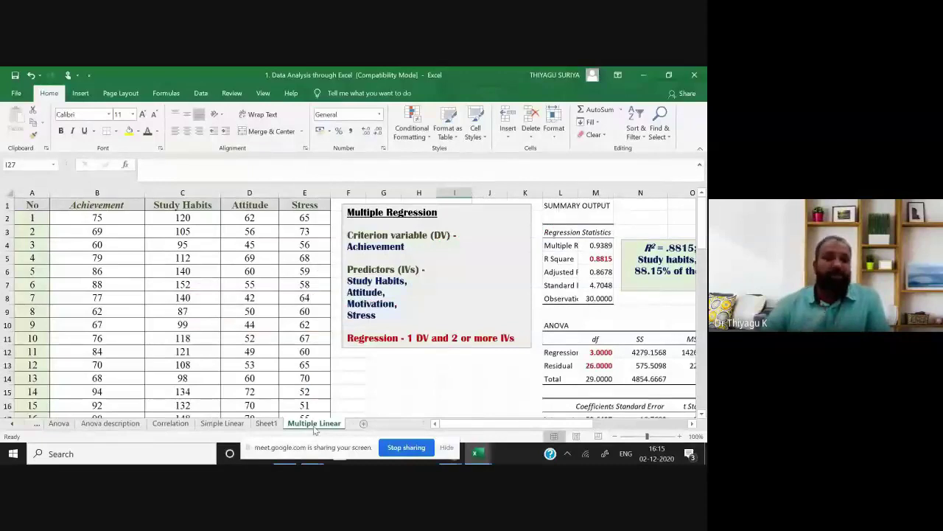
click(92, 193)
click(182, 192)
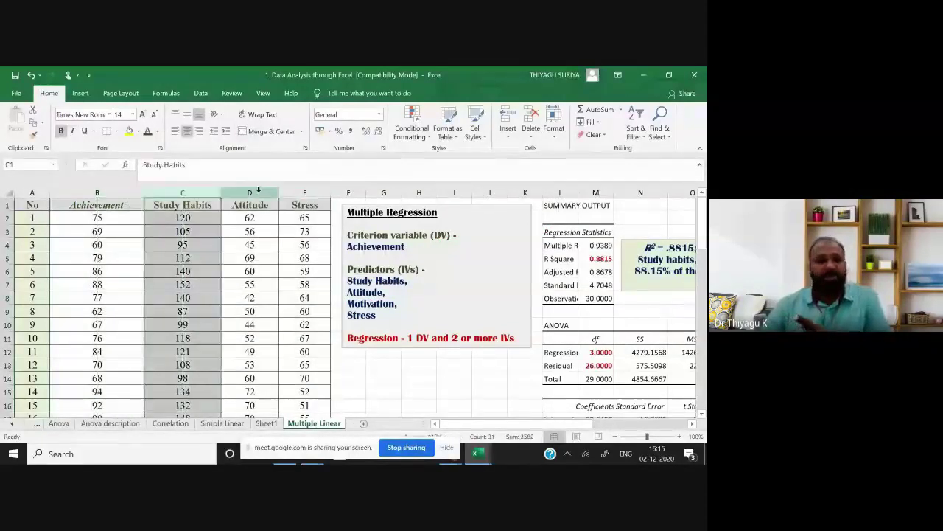
click(258, 192)
click(304, 192)
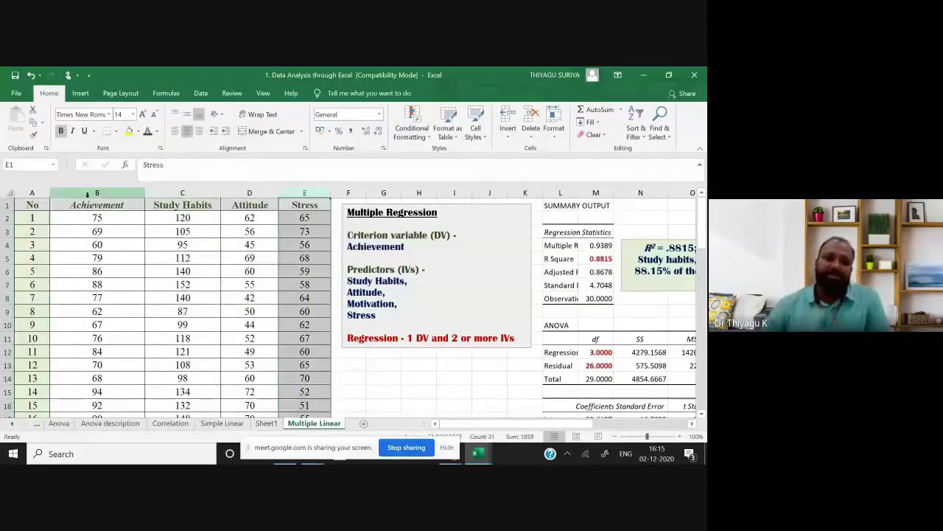
click(87, 193)
drag(150, 193, 305, 201)
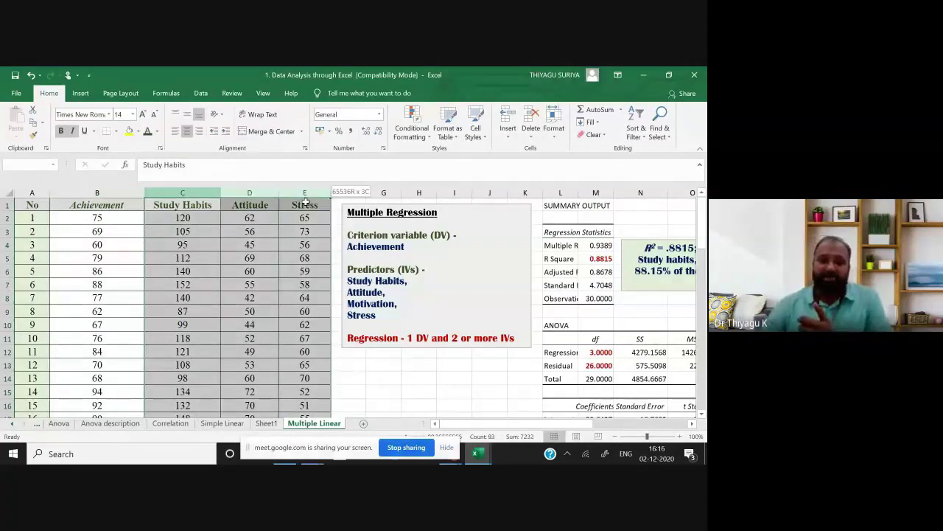
Highlight the Achievement criterion and the list of predictors in the Multiple Regression text box.
click(409, 249)
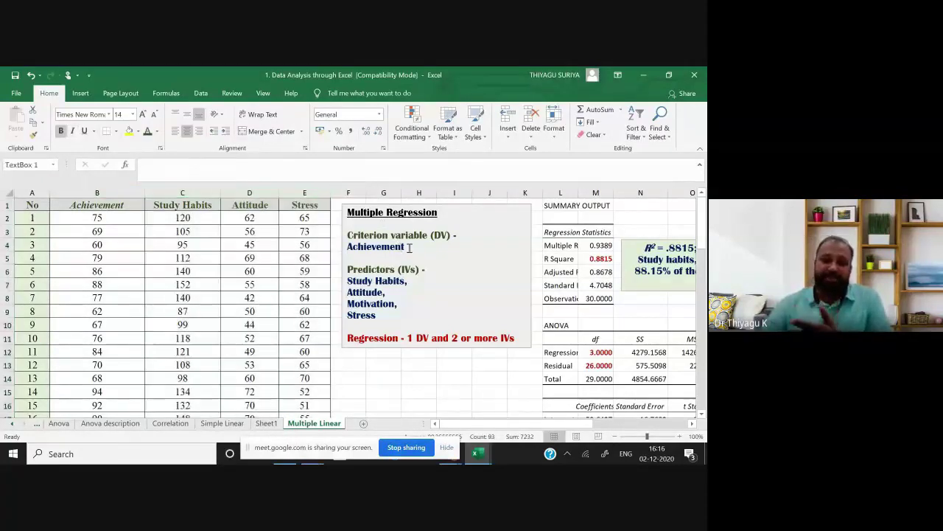
triple_click(409, 248)
triple_click(350, 270)
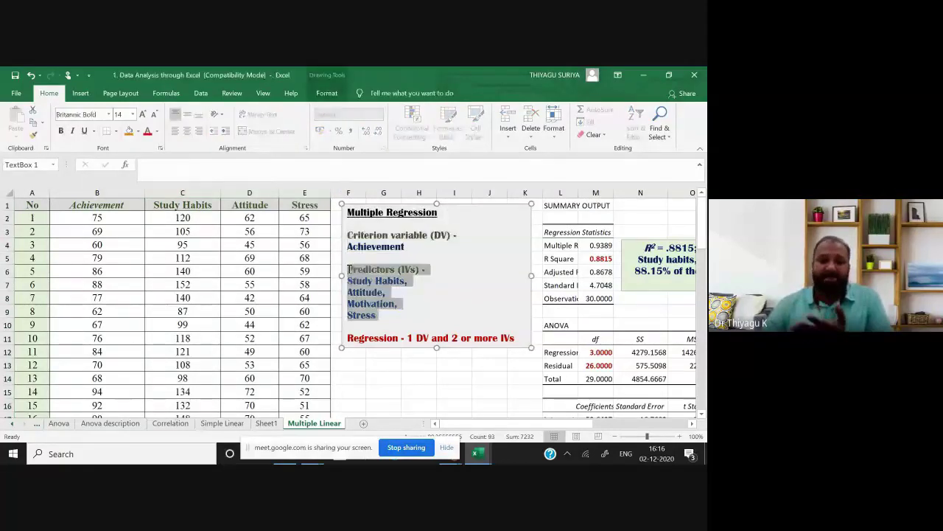
mouse_move(350, 270)
mouse_down()
mouse_move(383, 314)
mouse_move(348, 270)
mouse_up()
click(382, 317)
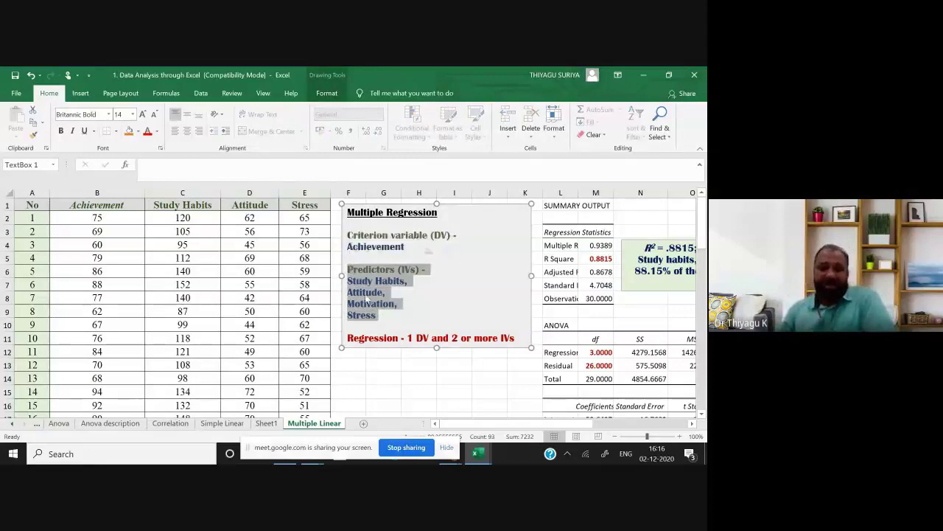
click(384, 314)
drag(384, 315, 347, 268)
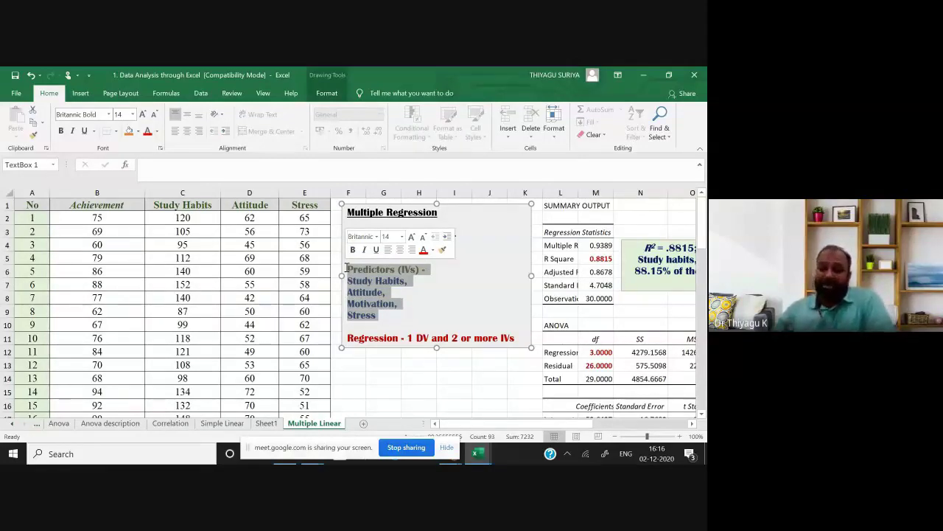
key(ctrl+z)
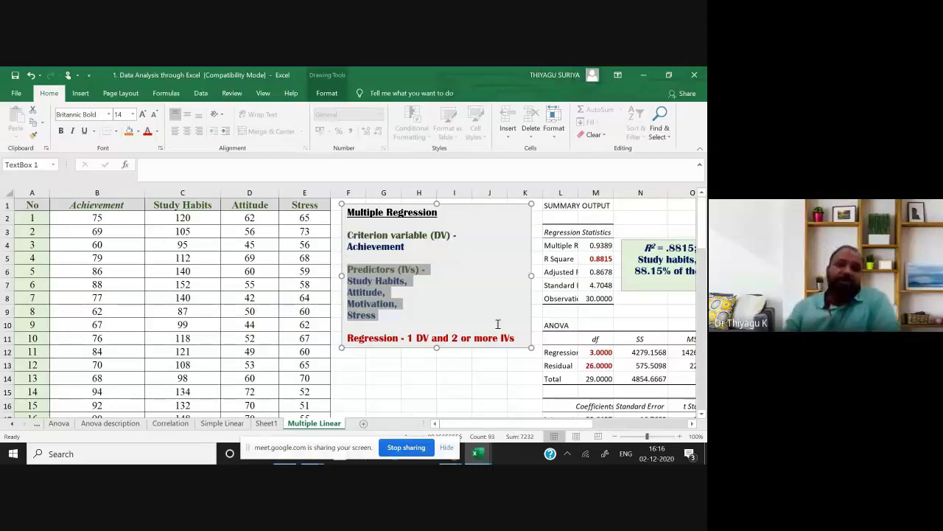
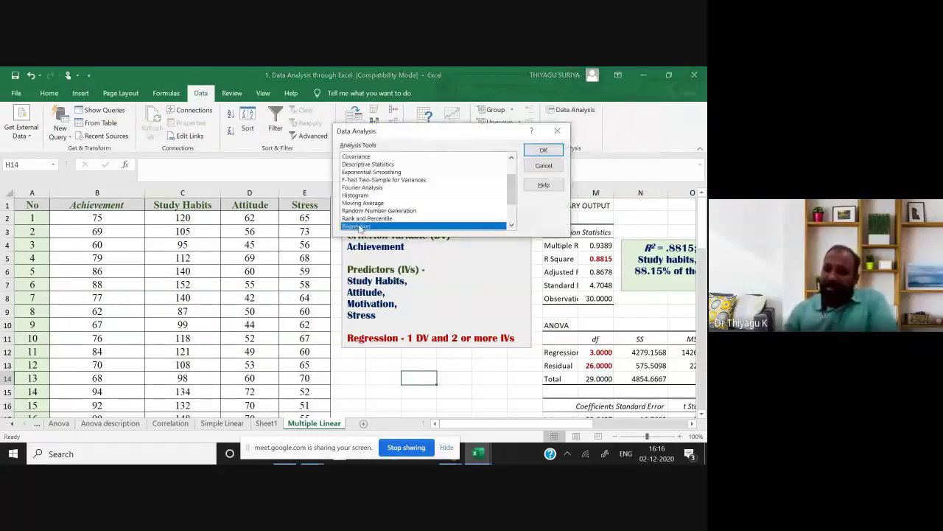
Start the Regression analysis tool, clear its old input ranges and set the Y range to the Achievement data, $B$1:$B$31.
click(553, 151)
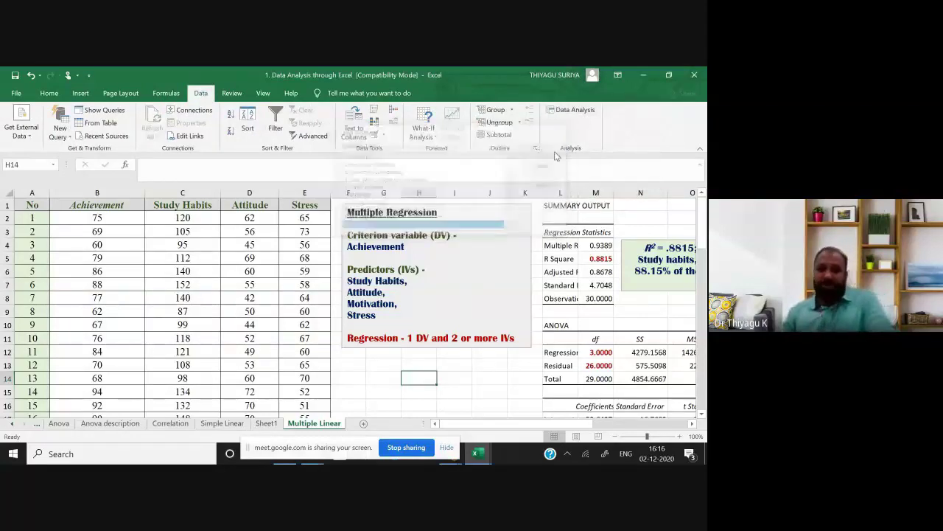
key(BackSpace)
drag(472, 122, 403, 119)
key(BackSpace)
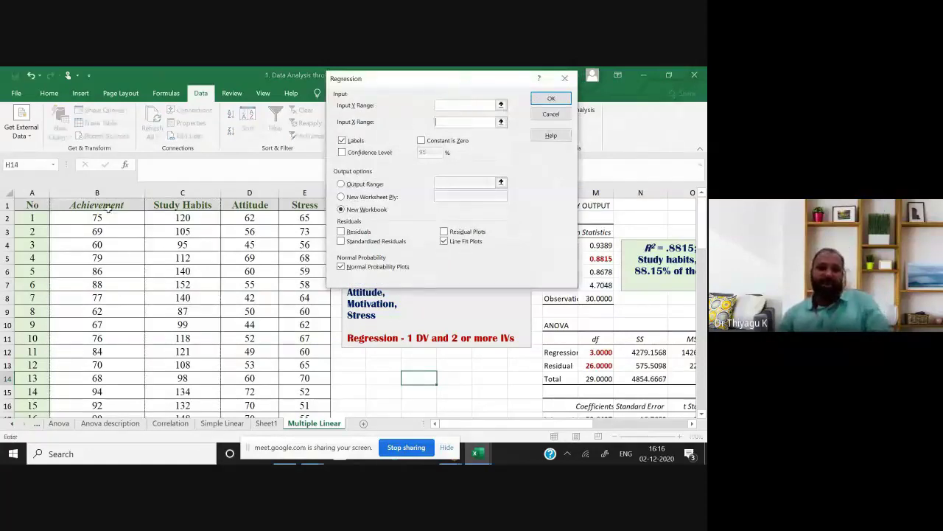
drag(107, 207, 117, 437)
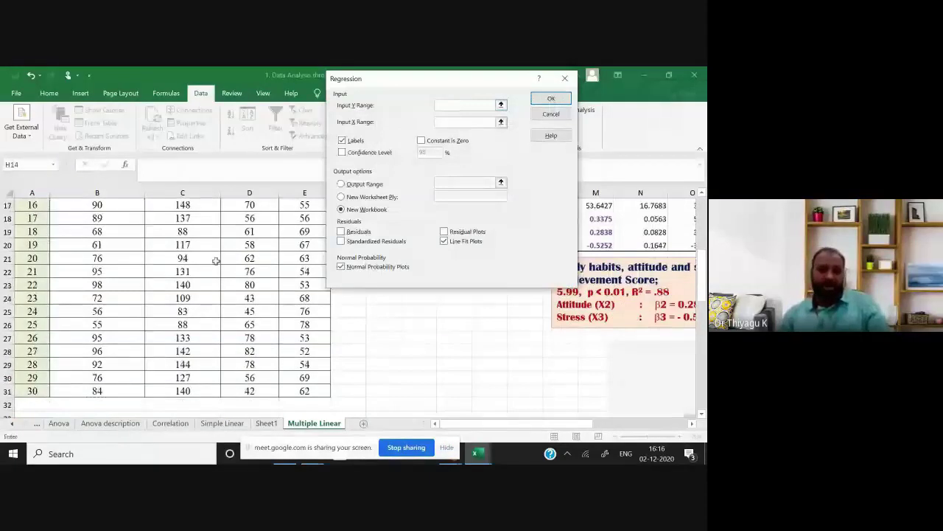
scroll(163, 214, up, 3)
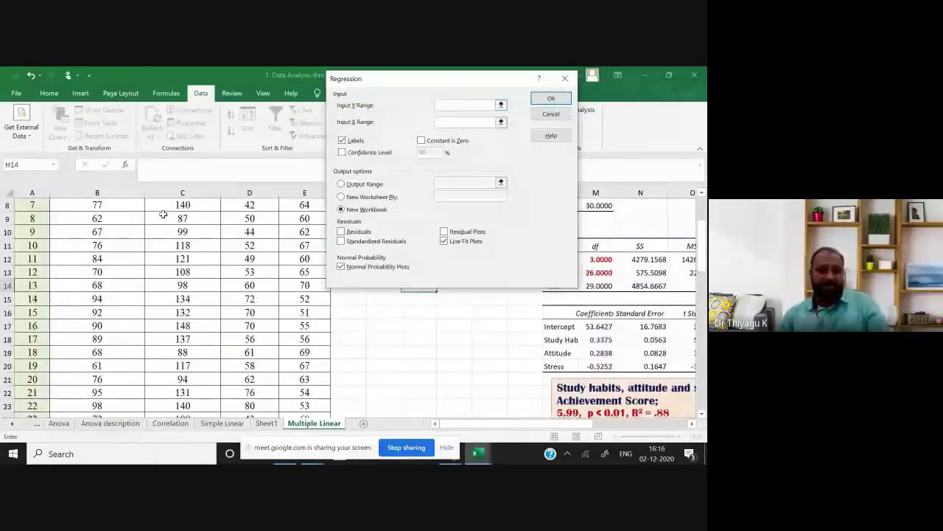
drag(103, 218, 112, 391)
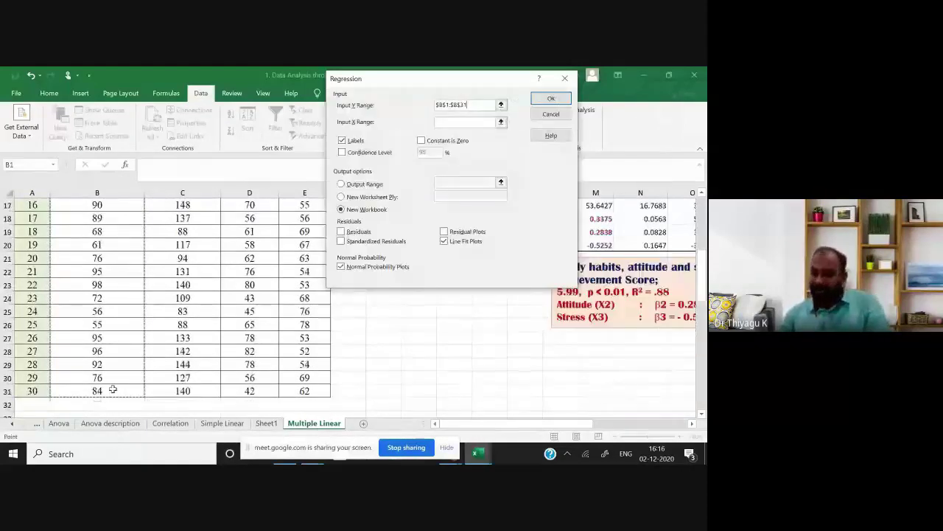
Set the regression's X range to the Study Habits, Attitude and Stress data, $C$1:$E$31.
click(453, 122)
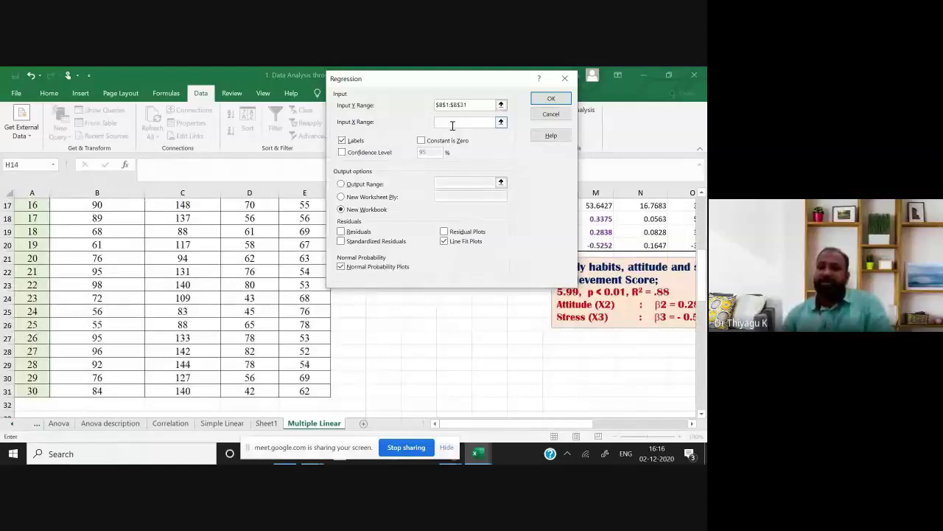
drag(705, 319, 702, 210)
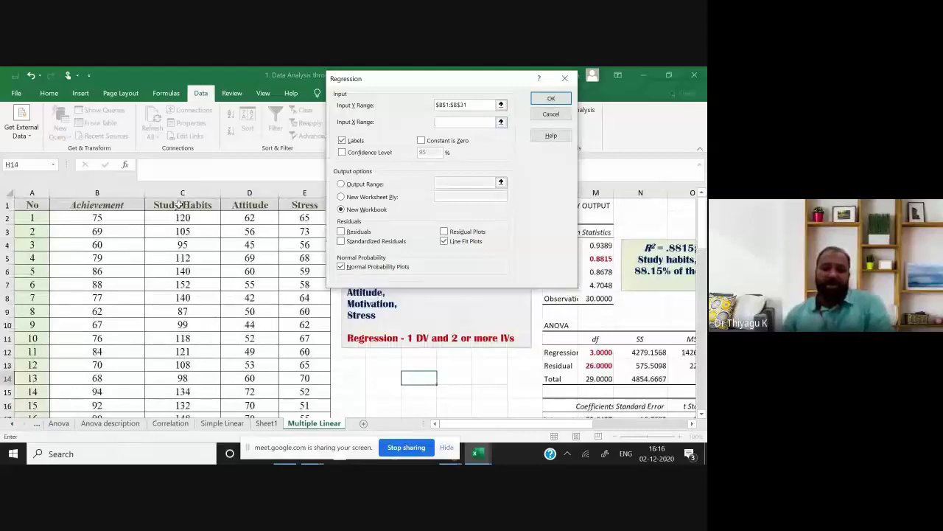
drag(178, 204, 304, 390)
Run the regression with Labels and Line Fit Plots enabled, sending the output to a new workbook.
click(342, 140)
click(347, 144)
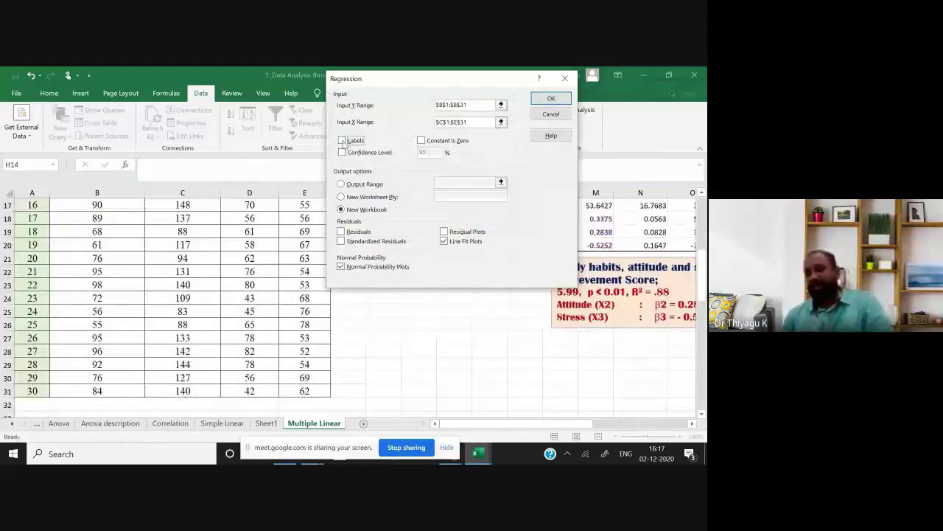
click(347, 142)
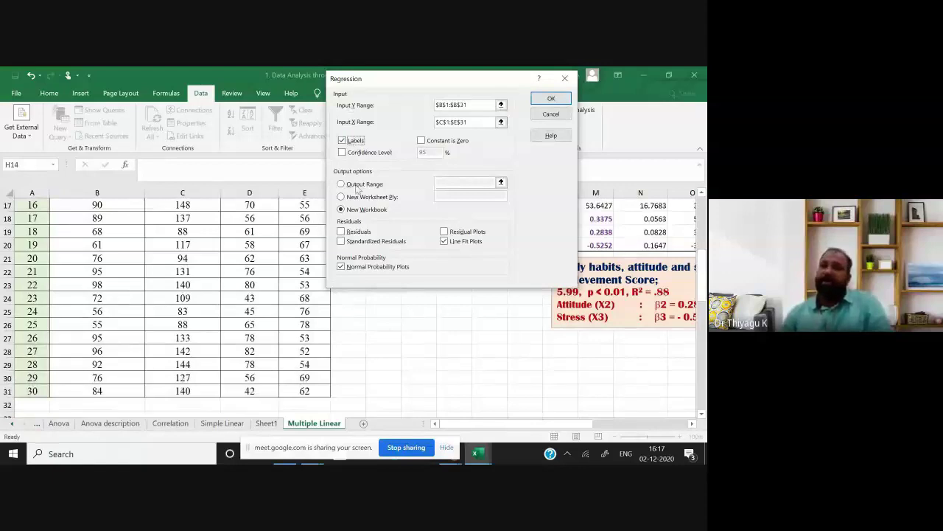
click(359, 185)
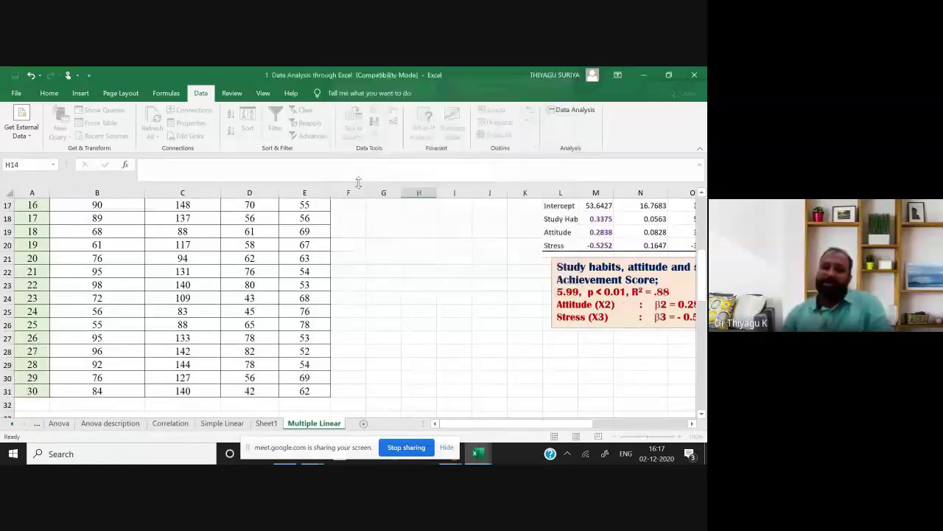
click(345, 207)
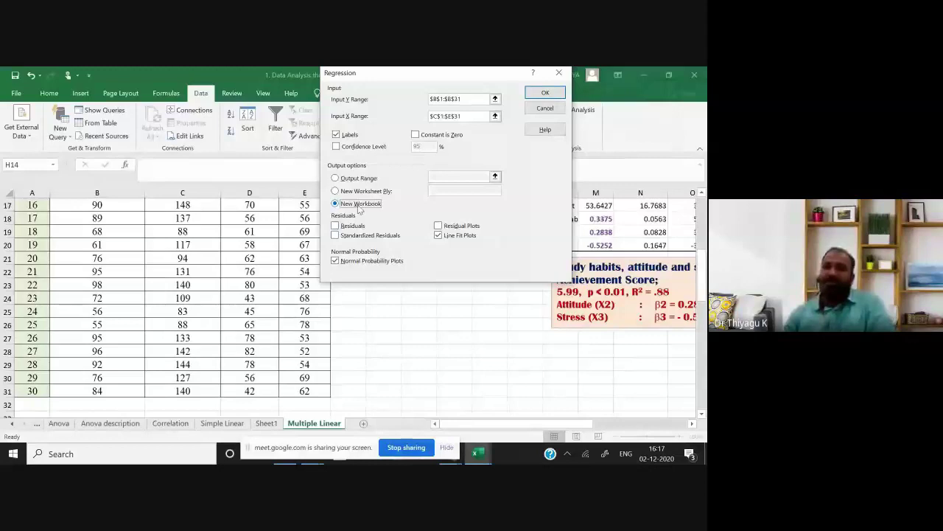
click(437, 234)
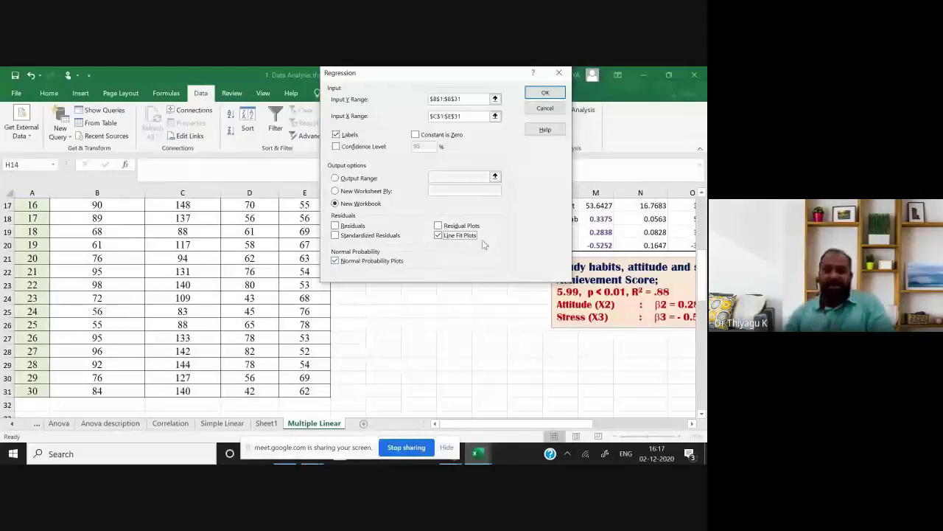
click(544, 93)
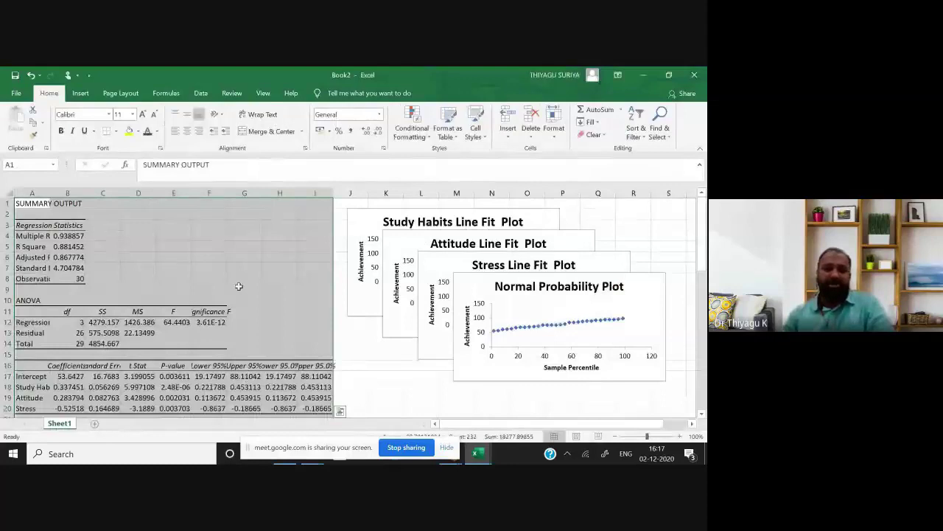
Widen columns A and B of the regression output so their labels and values fit.
scroll(238, 286, down, 1)
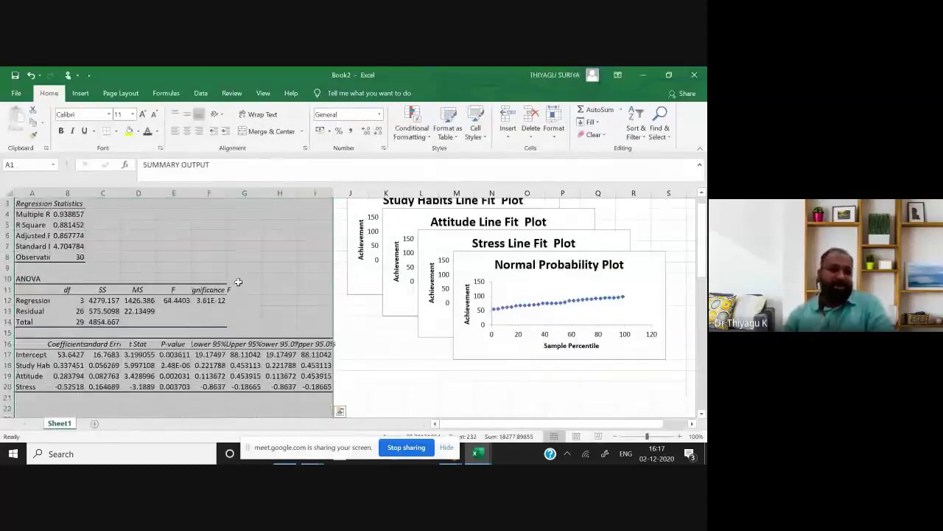
scroll(81, 203, up, 1)
drag(84, 194, 151, 204)
Look through the multiple regression output, including the coefficients, residual and probability tables and the plots.
scroll(313, 297, down, 2)
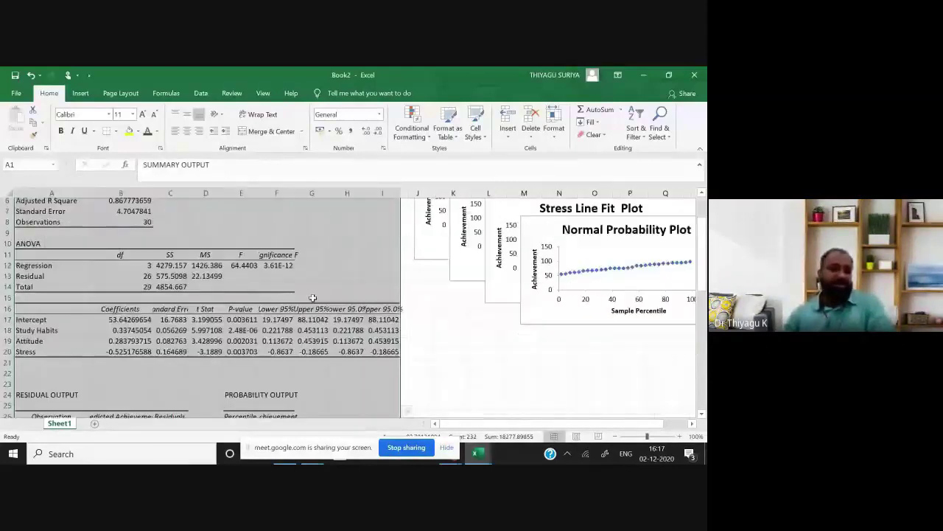
scroll(312, 299, down, 4)
scroll(312, 299, down, 4)
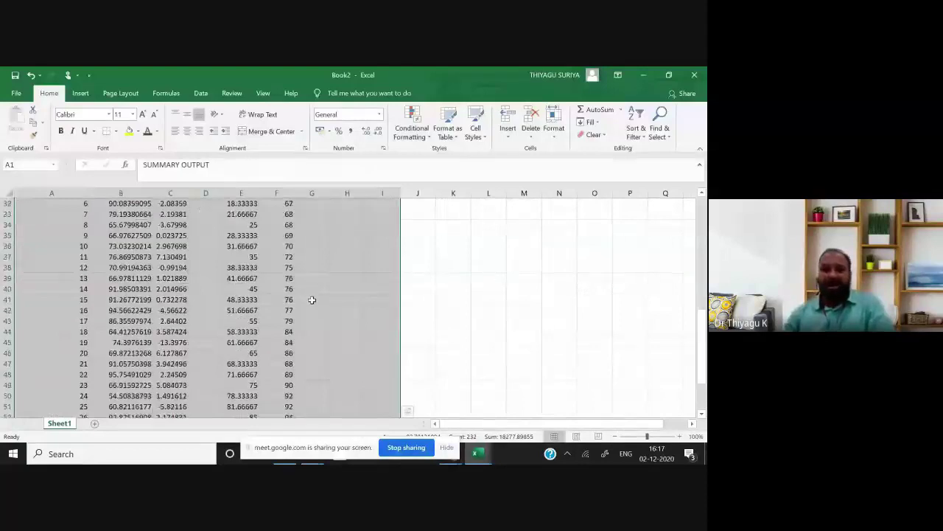
scroll(311, 299, up, 10)
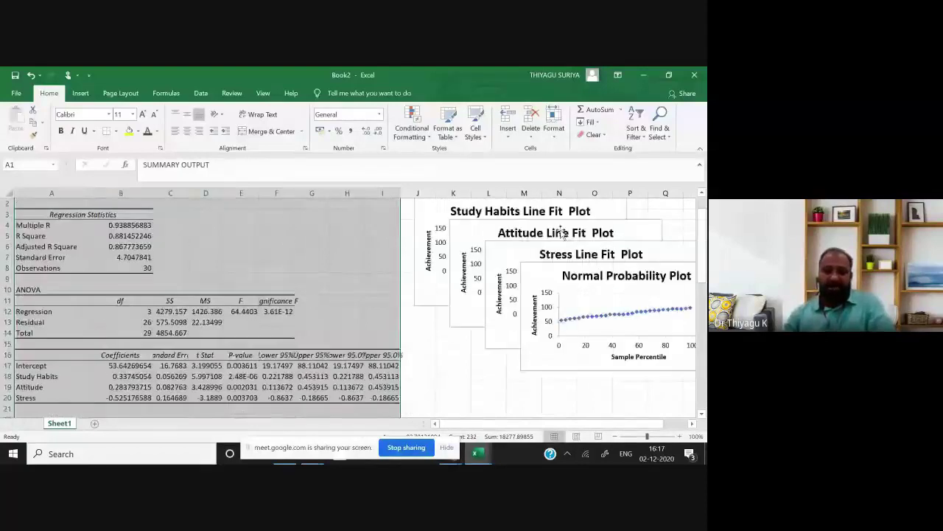
Hide the screen-sharing notice, return to the "1. Data Analysis through Excel" workbook and show the Multiple Linear sheet's summary output.
click(446, 447)
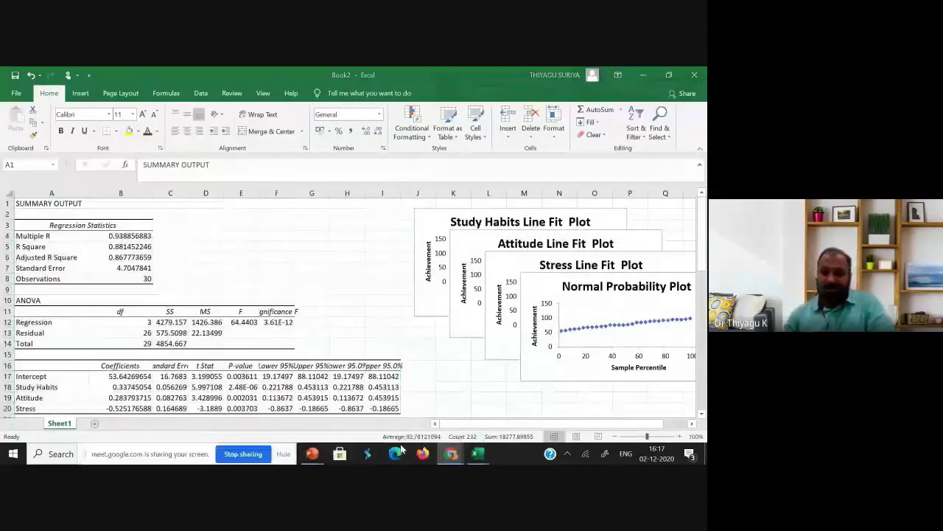
mouse_move(476, 456)
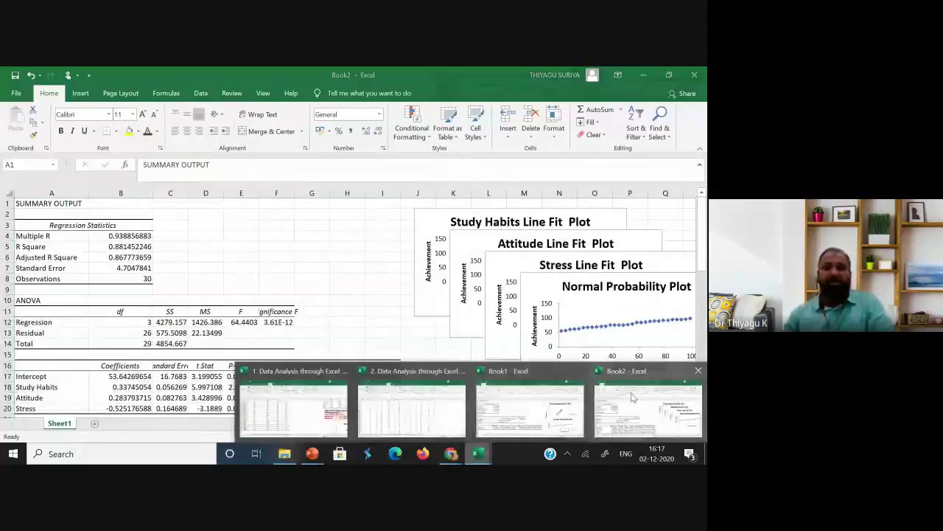
click(293, 406)
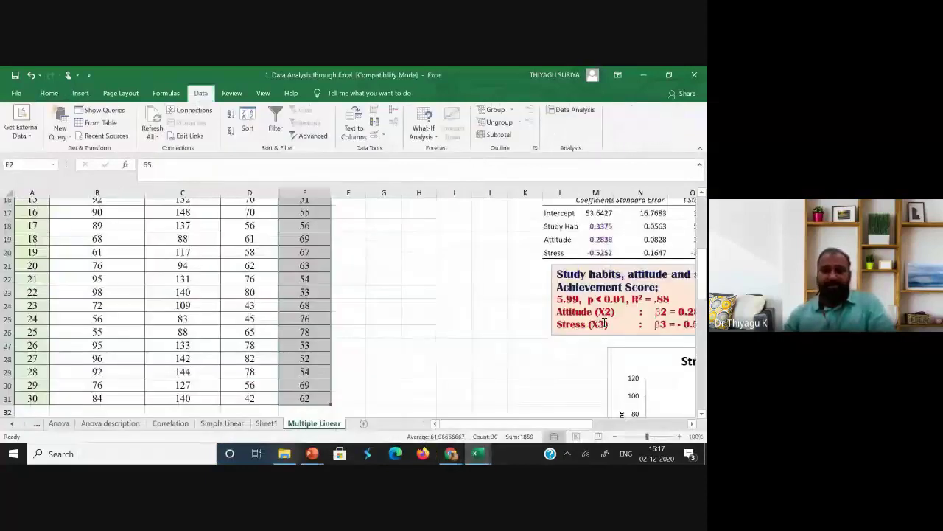
drag(508, 423, 545, 423)
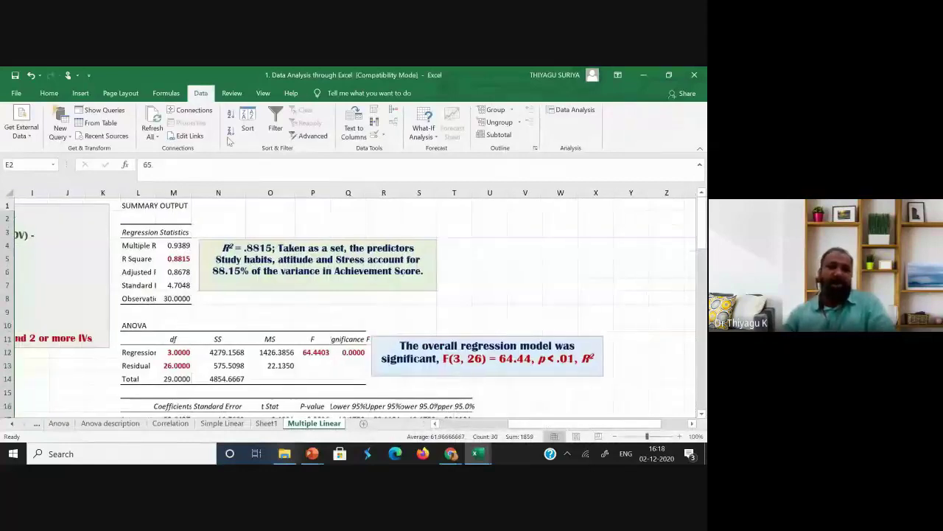
Widen column L so the regression labels fit, and review the R Square value together with its written interpretation.
drag(153, 193, 194, 214)
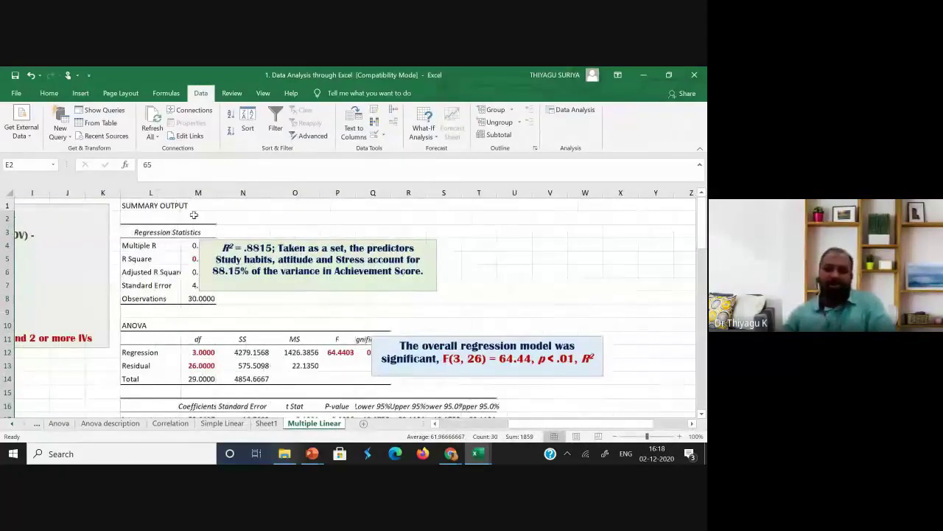
click(177, 230)
click(177, 258)
drag(177, 257, 297, 260)
click(241, 248)
double_click(260, 271)
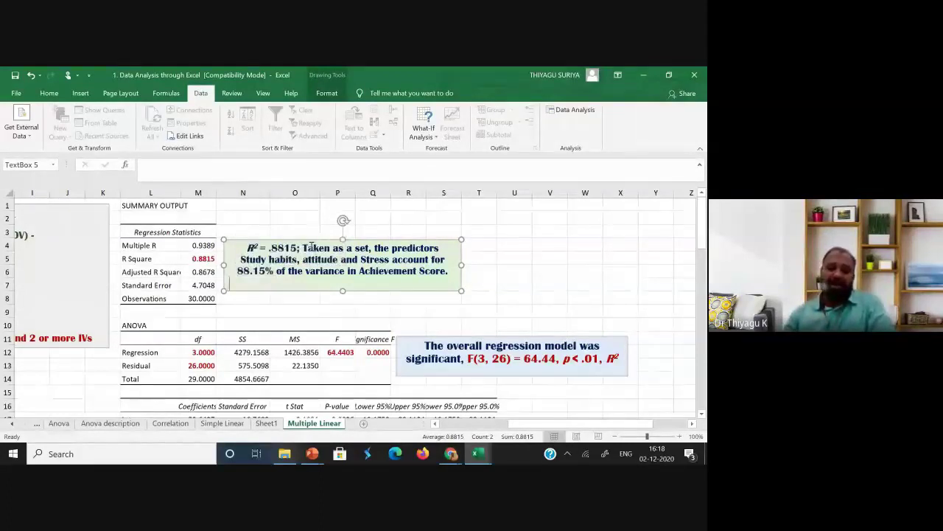
drag(375, 249, 451, 276)
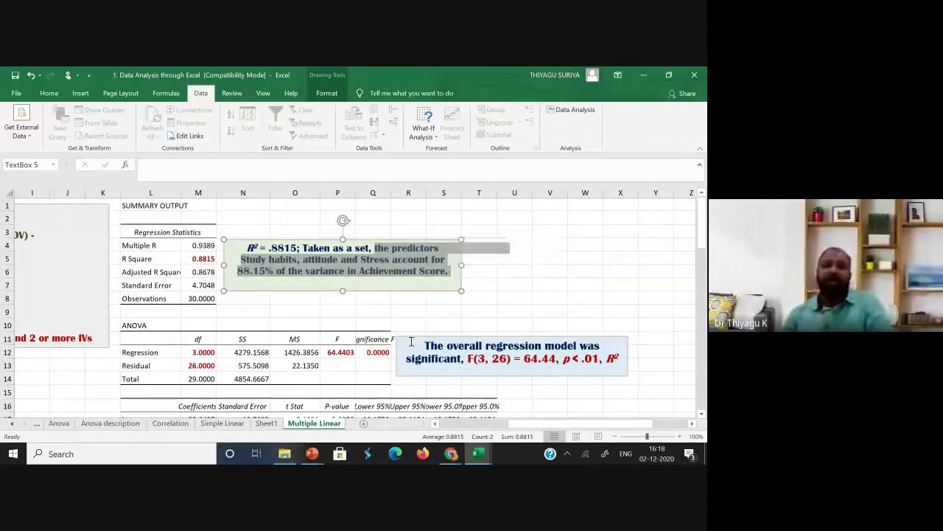
scroll(413, 341, down, 1)
key(Escape)
key(Escape)
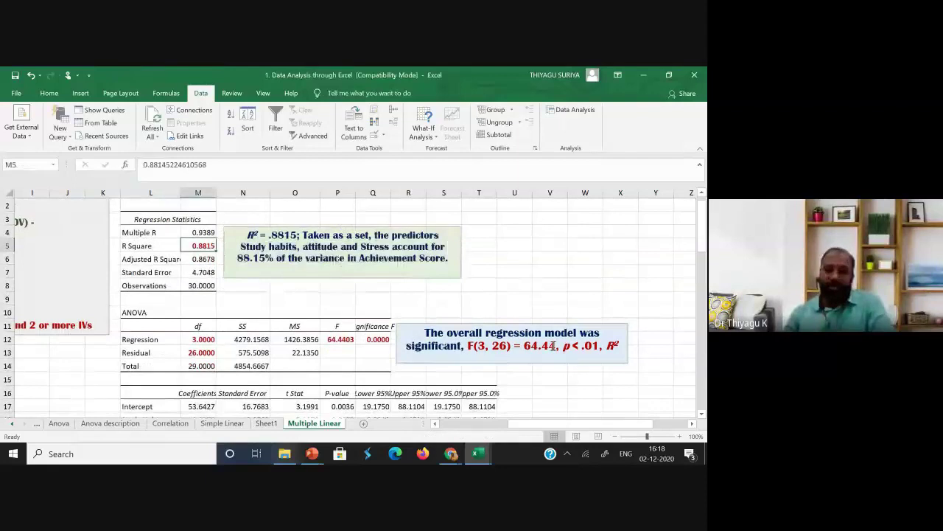
Move the overall regression model statement box clear of the ANOVA table and widen column Q to fit the Significance F heading.
click(503, 324)
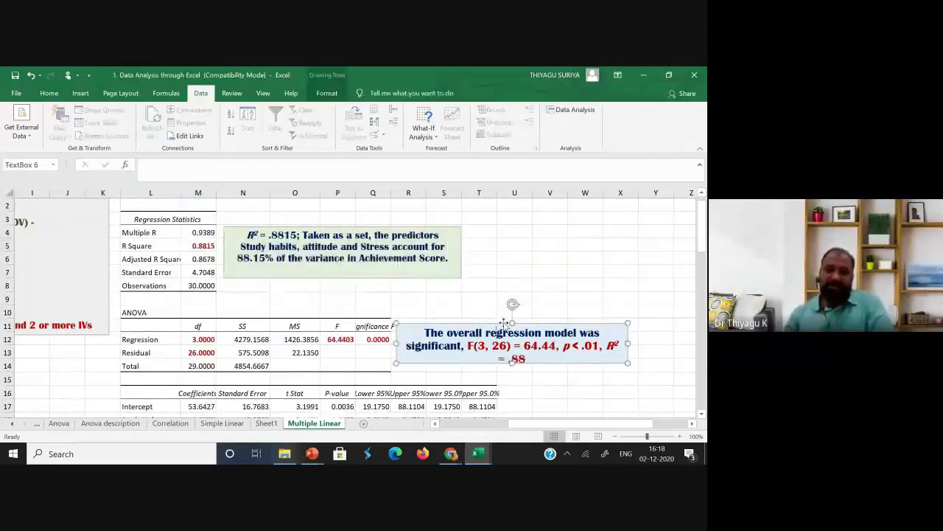
drag(503, 324, 539, 288)
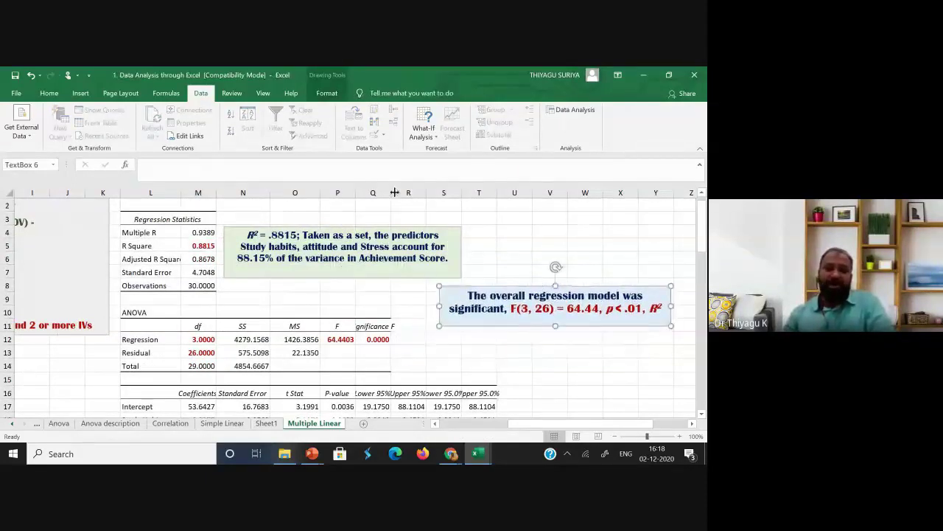
drag(391, 193, 414, 201)
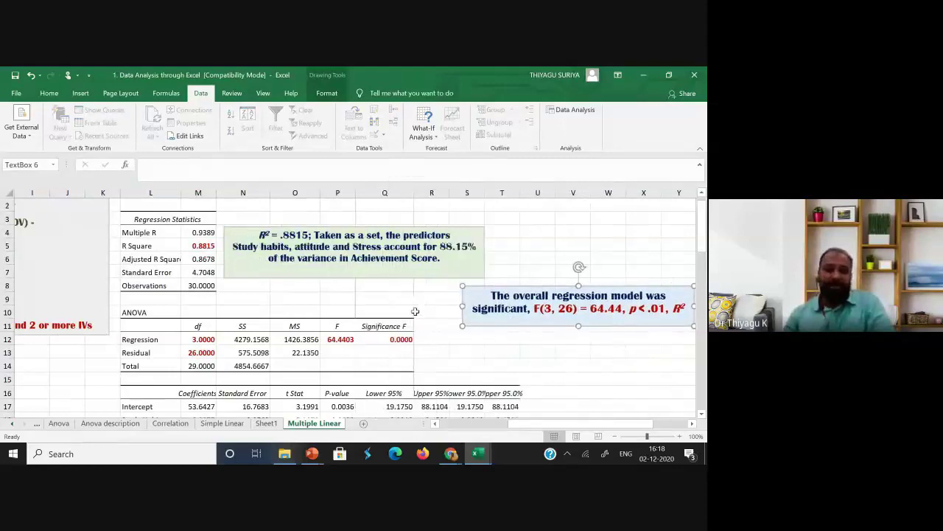
Check the ANOVA degrees of freedom, F and Significance F values against the overall regression model statement.
scroll(180, 339, down, 1)
click(196, 326)
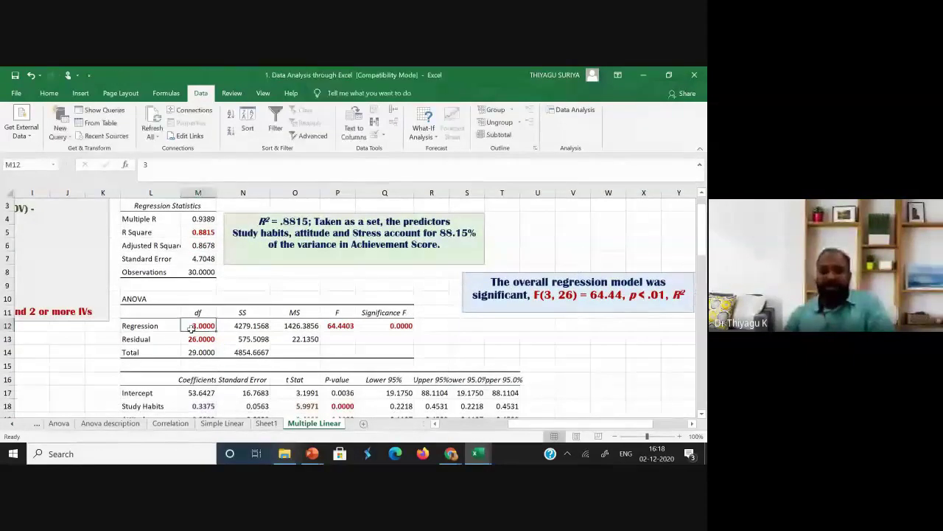
click(344, 325)
click(392, 330)
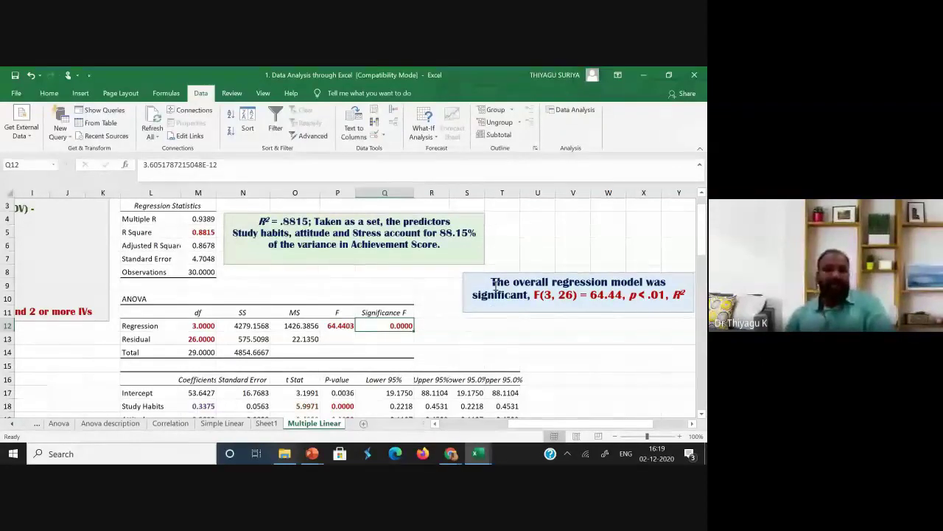
drag(492, 283, 524, 295)
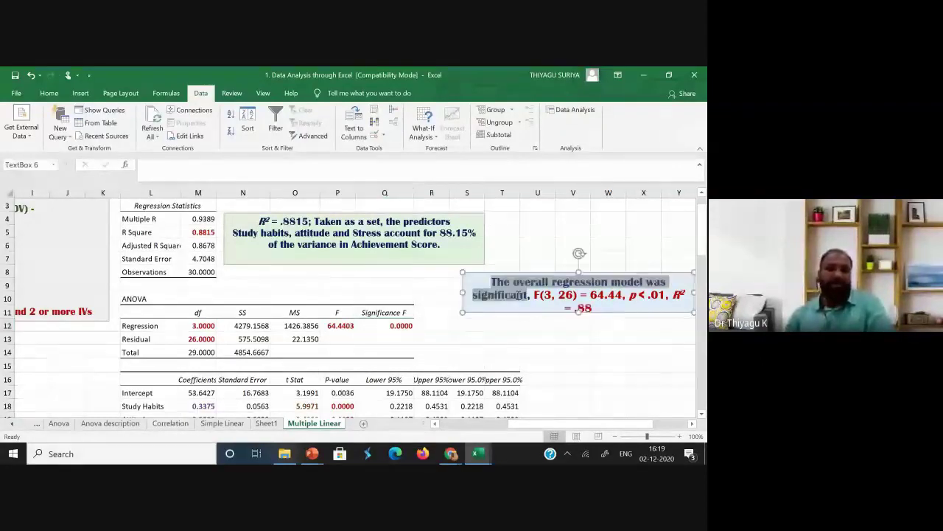
scroll(531, 317, down, 1)
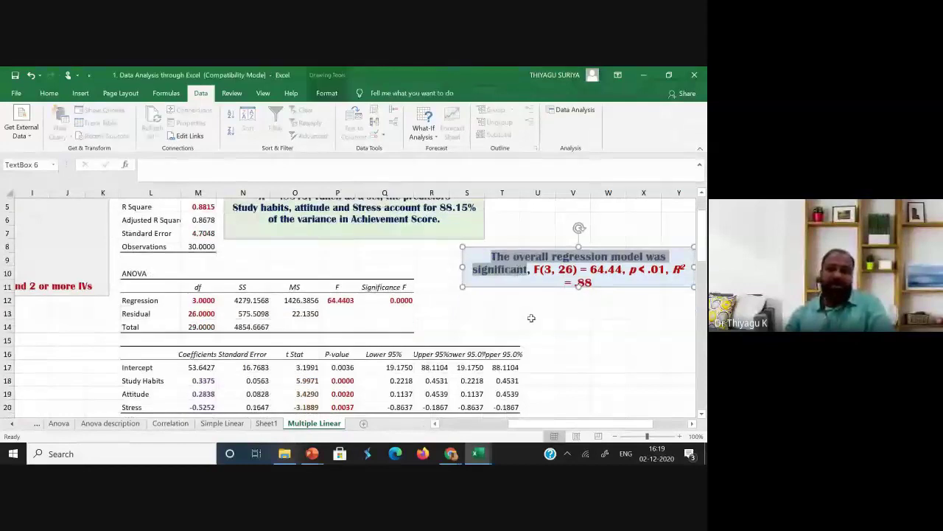
Examine the coefficients table and its predictor rows for Study Habits, Attitude and Stress.
scroll(530, 317, down, 2)
click(129, 270)
mouse_move(129, 270)
mouse_down()
mouse_move(533, 316)
mouse_move(504, 317)
mouse_up()
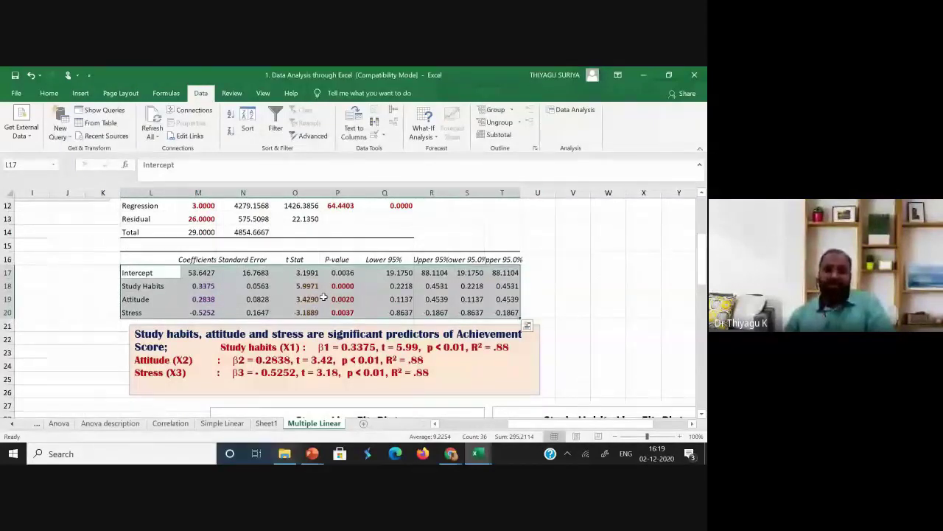
click(168, 287)
key(Down)
key(Down)
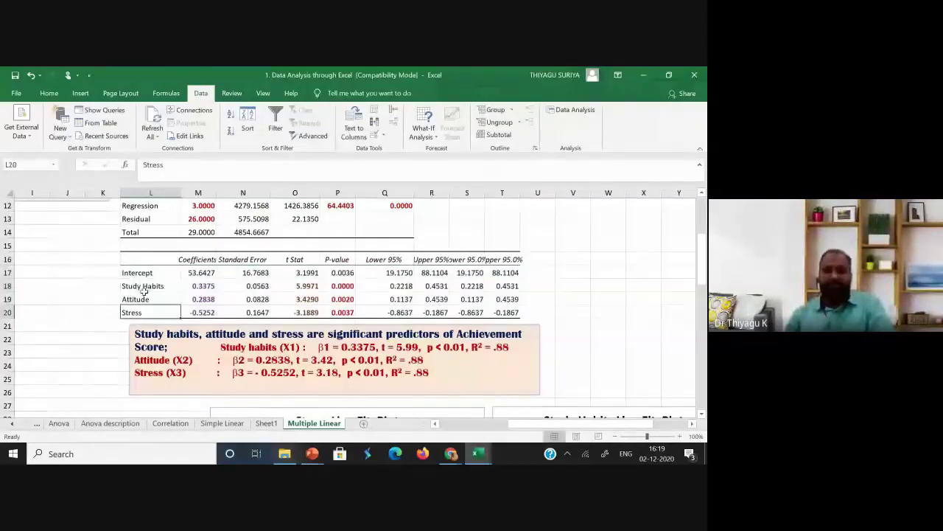
drag(143, 291, 148, 312)
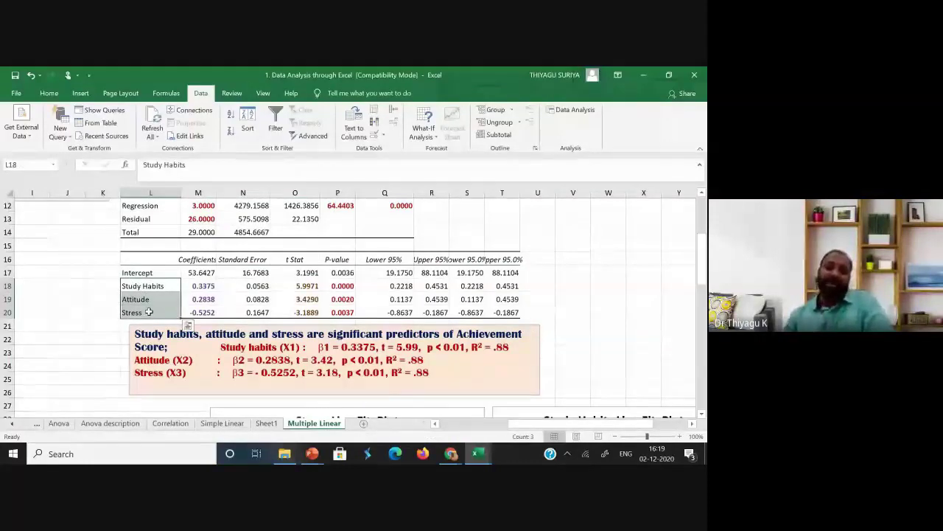
Compare the coefficients and P-values of Study Habits, Attitude and Stress to judge each predictor's direction and significance.
click(202, 313)
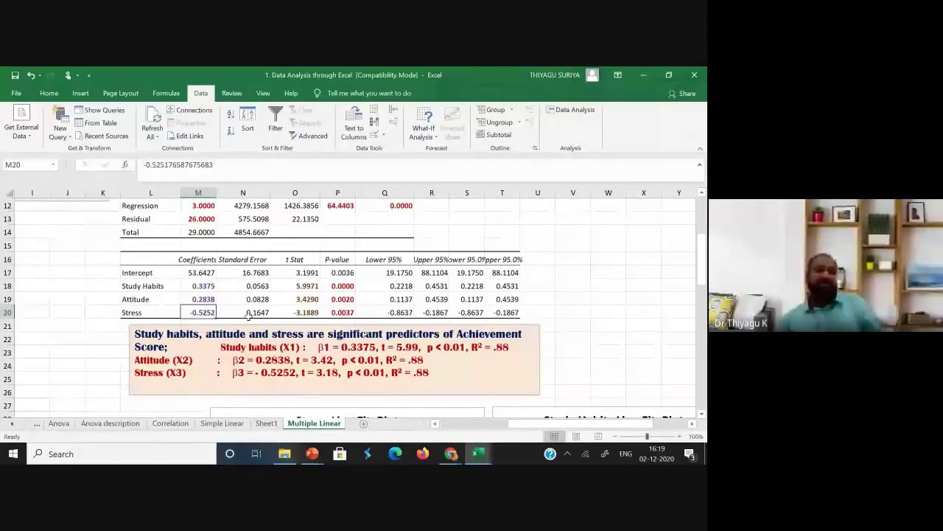
click(204, 286)
click(201, 300)
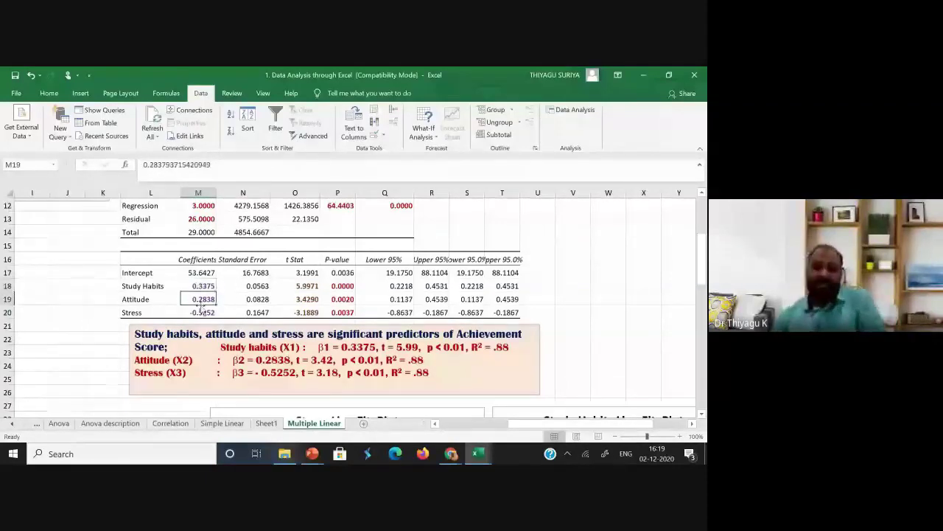
click(202, 286)
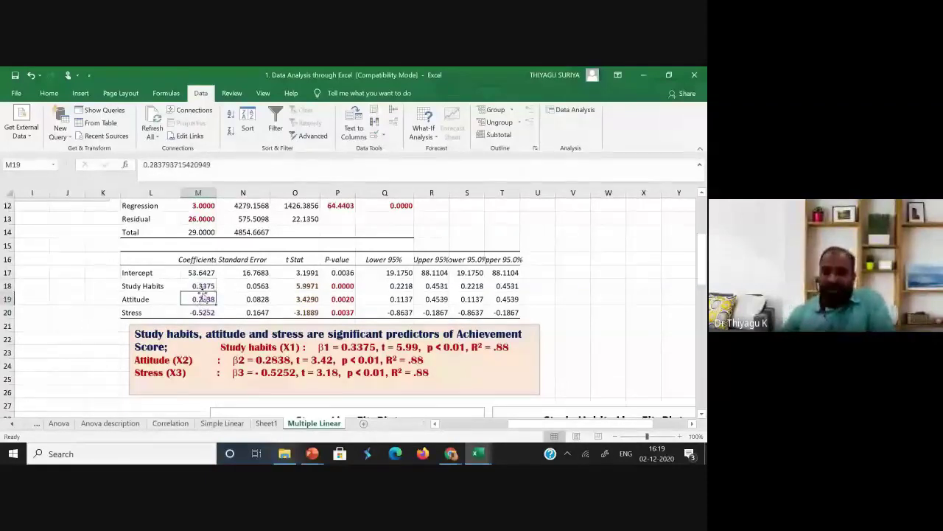
drag(202, 287, 201, 295)
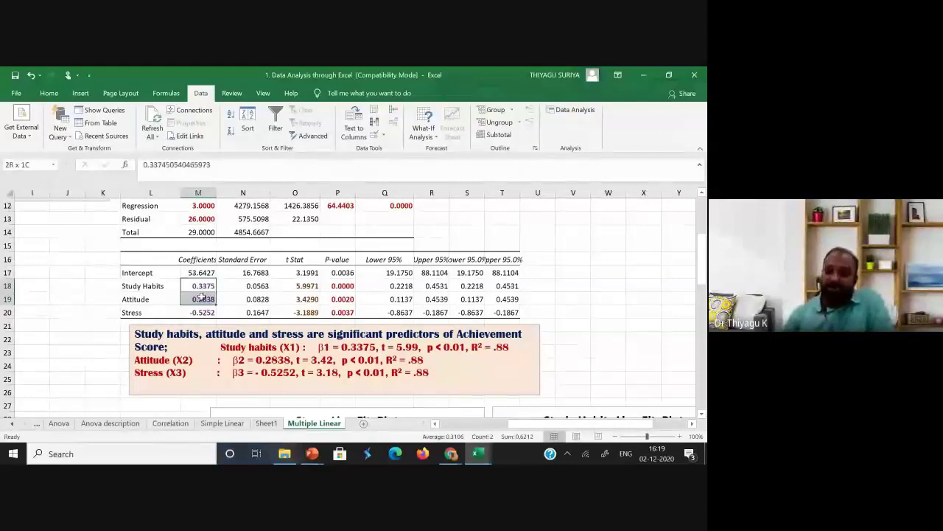
click(200, 313)
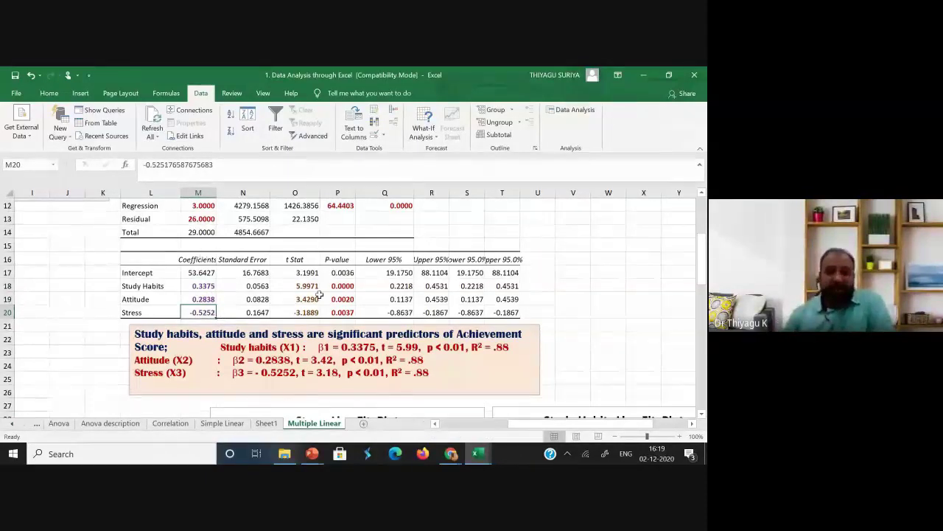
drag(342, 287, 345, 311)
drag(346, 315, 346, 314)
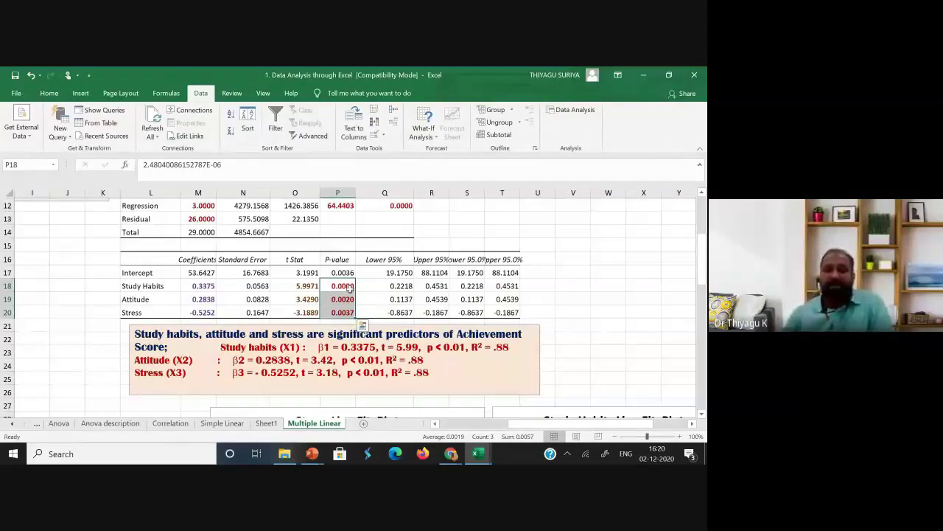
Put the Study habits (X1) result on its own line in the predictors statement box.
drag(342, 360, 206, 346)
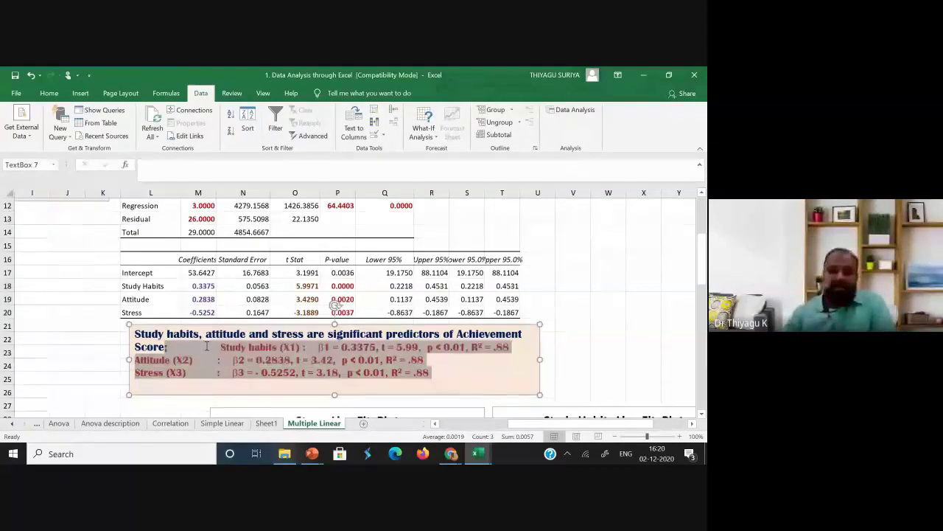
click(230, 346)
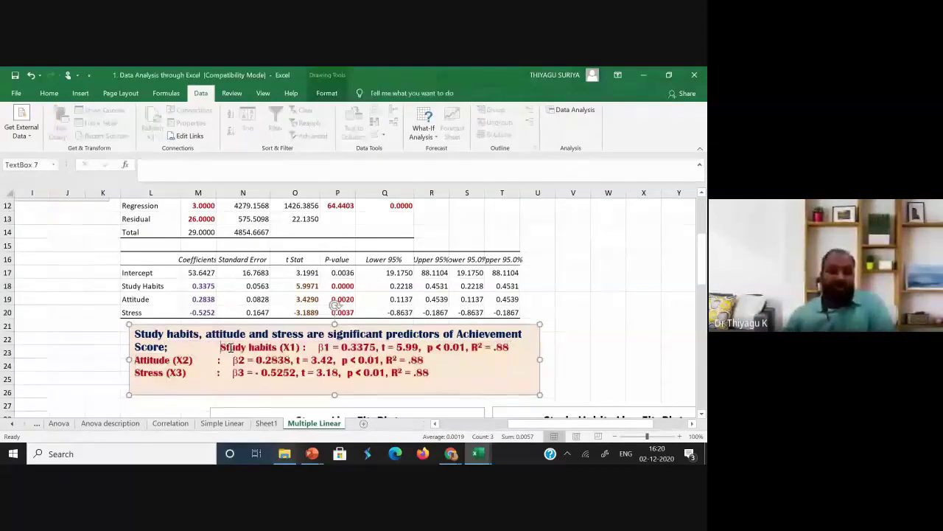
key(Return)
scroll(235, 343, down, 1)
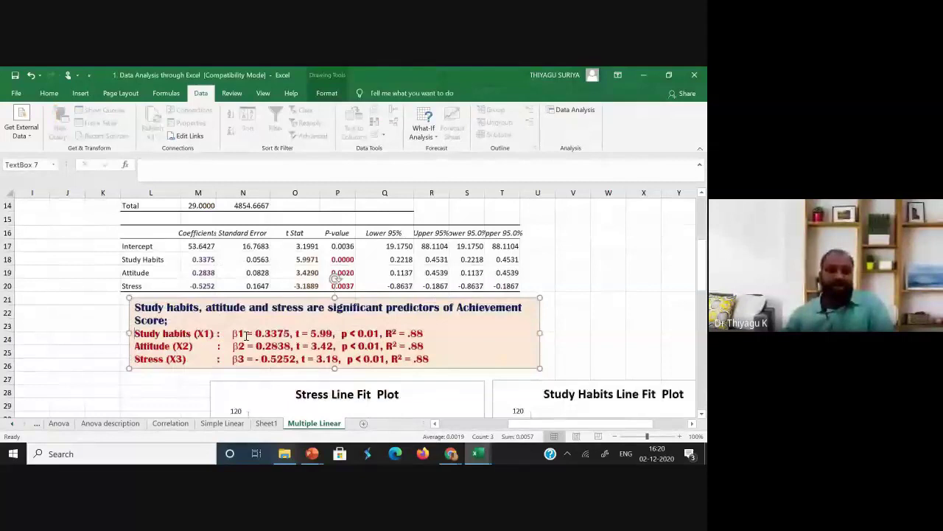
Review each predictor's coefficient, then the Stress, Study Habits and Attitude line fit plots.
click(200, 261)
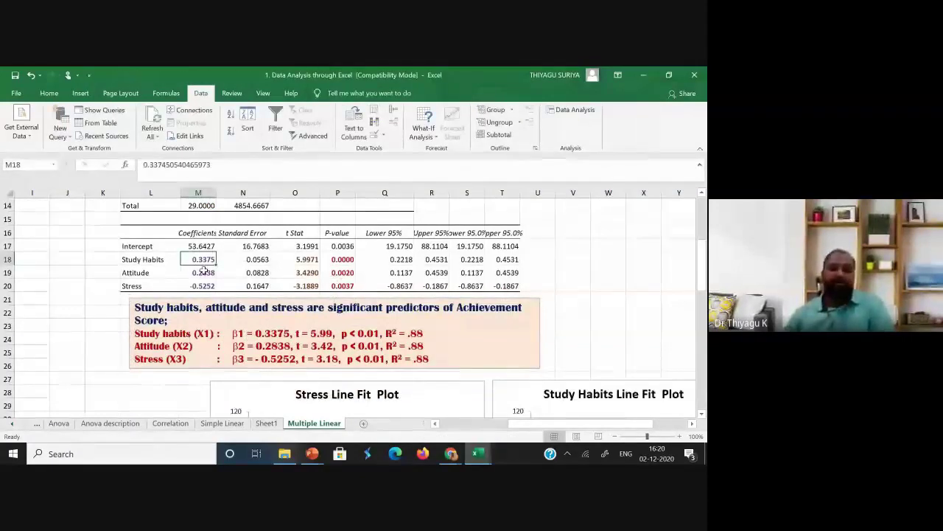
click(204, 271)
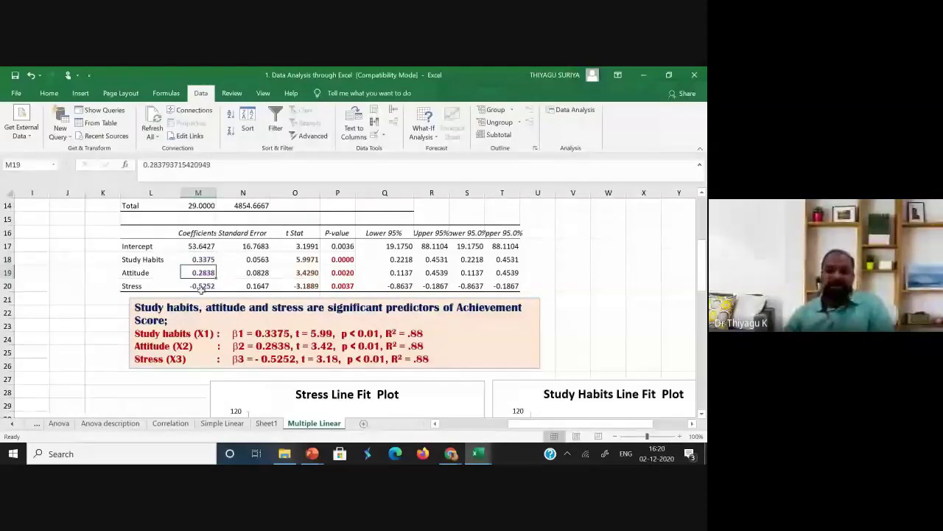
click(201, 286)
scroll(341, 336, down, 3)
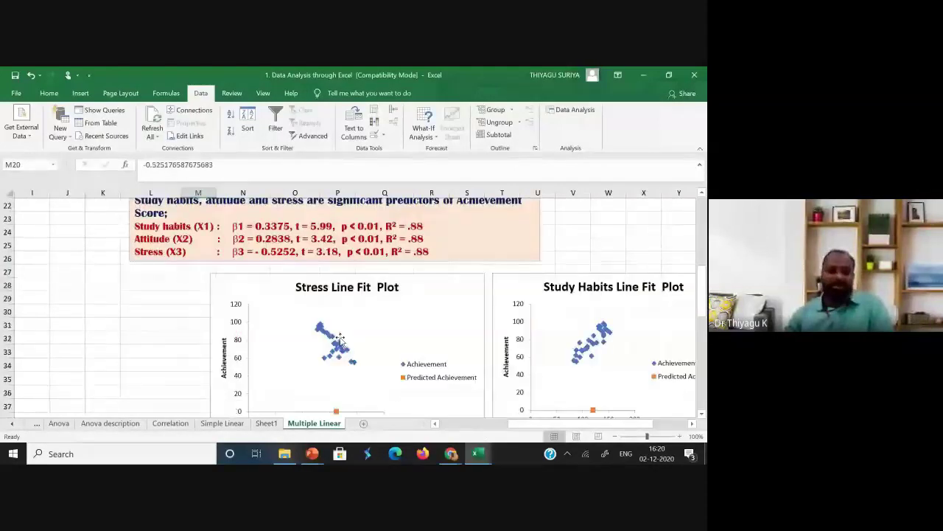
scroll(339, 339, down, 3)
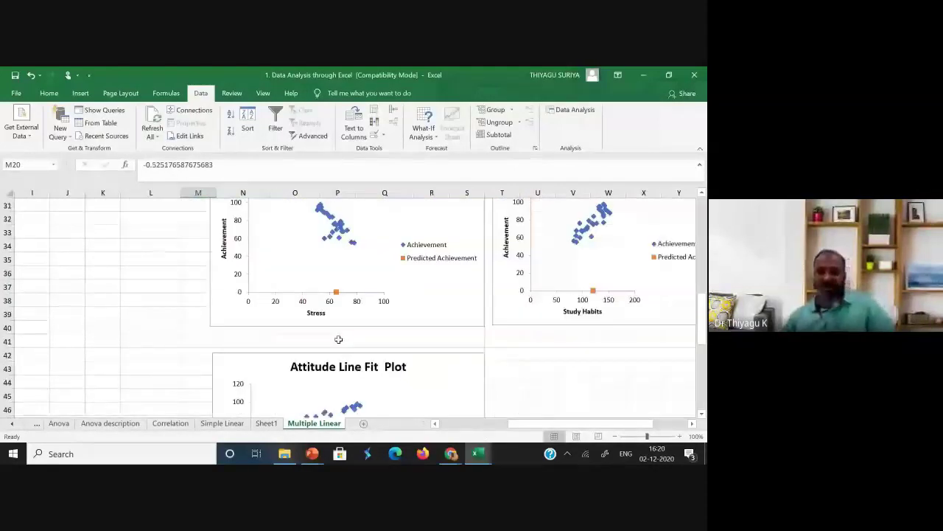
scroll(338, 339, up, 3)
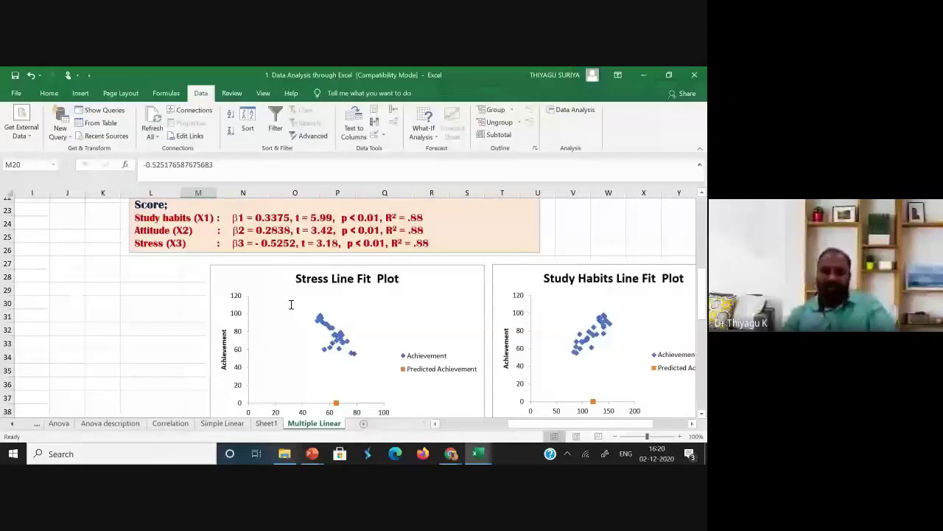
scroll(291, 304, up, 4)
click(573, 285)
text(Y)
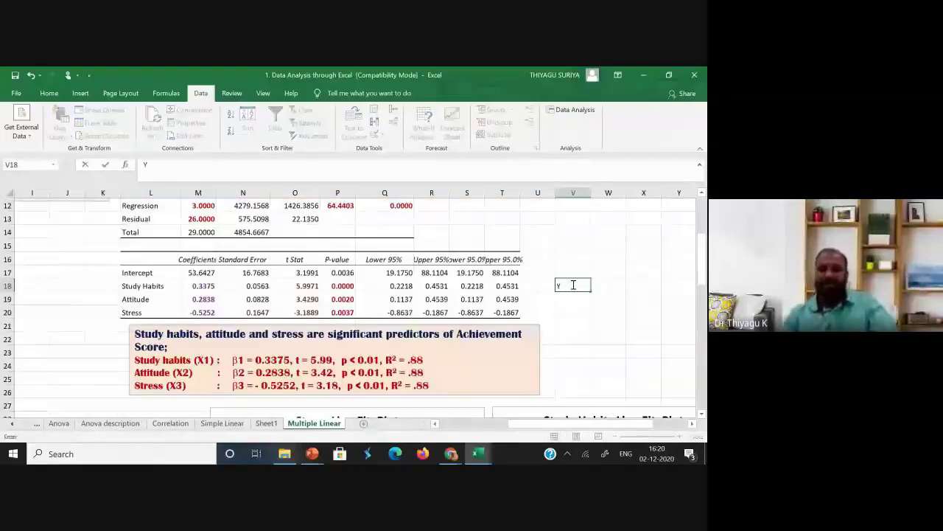
text( (Achie)
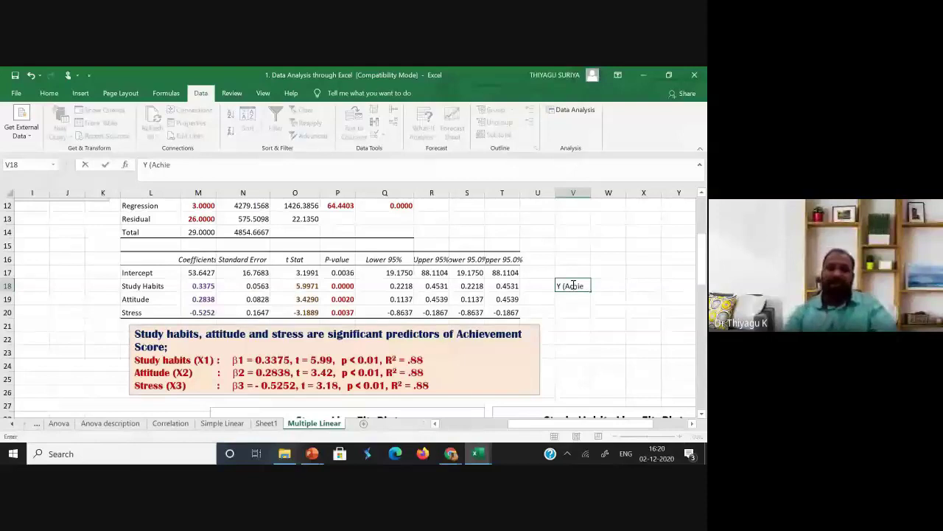
text(vement)
key(shift+Home)
text(0)
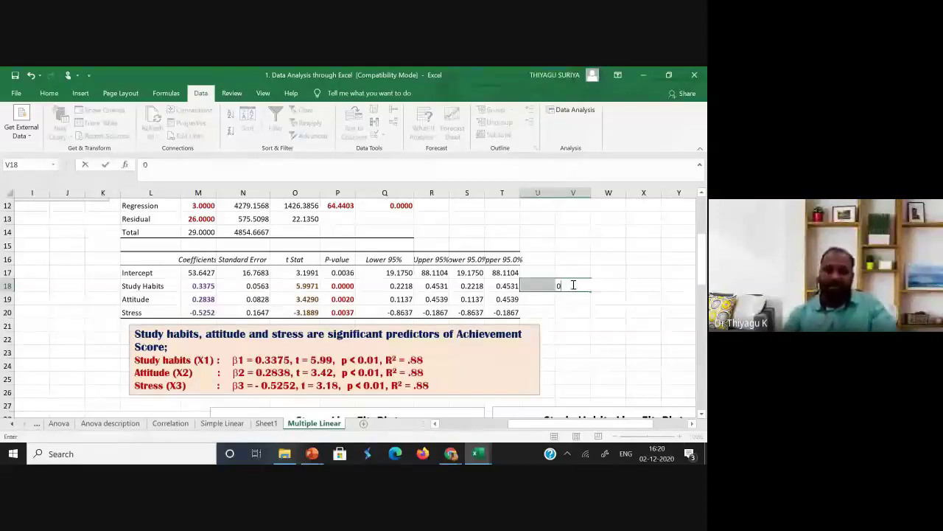
key(ctrl+z)
text())
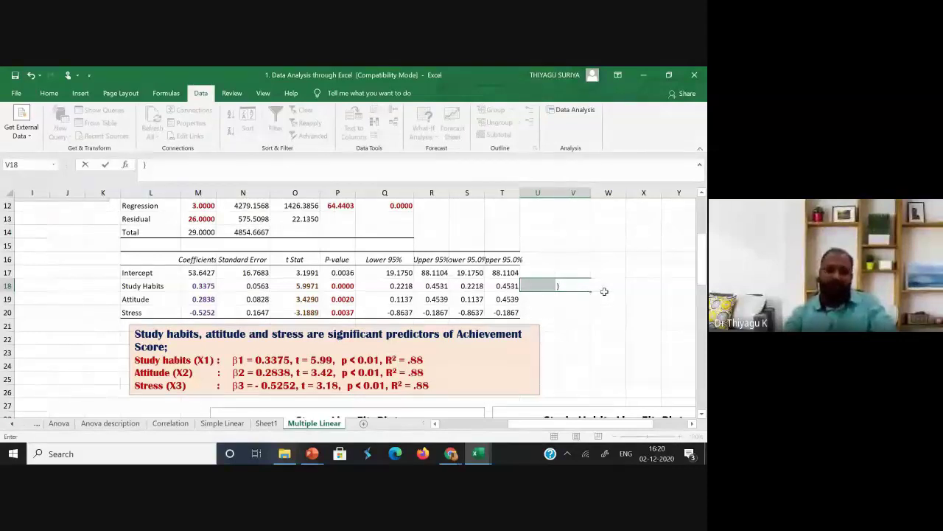
key(BackSpace)
Start the regression equation in cell V18 with "Y (Achievement) = 53.64".
text(Y)
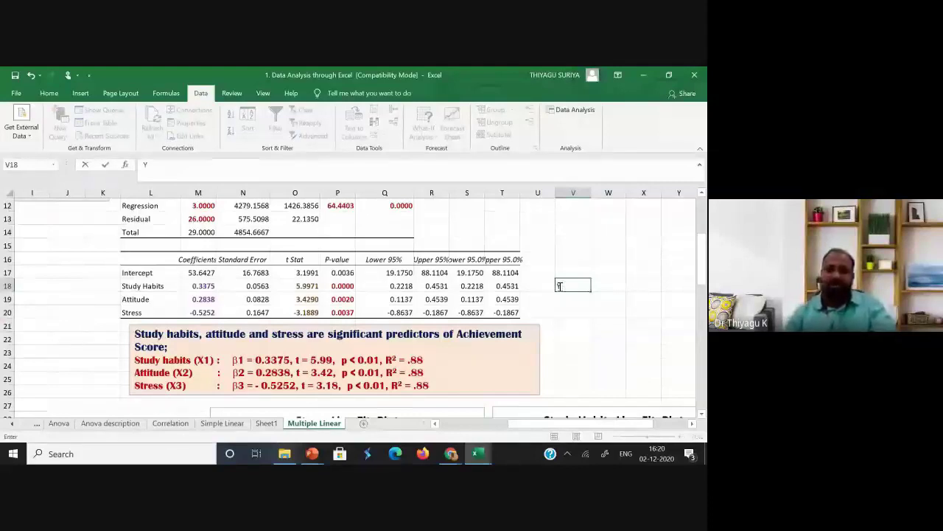
text( (Achiev)
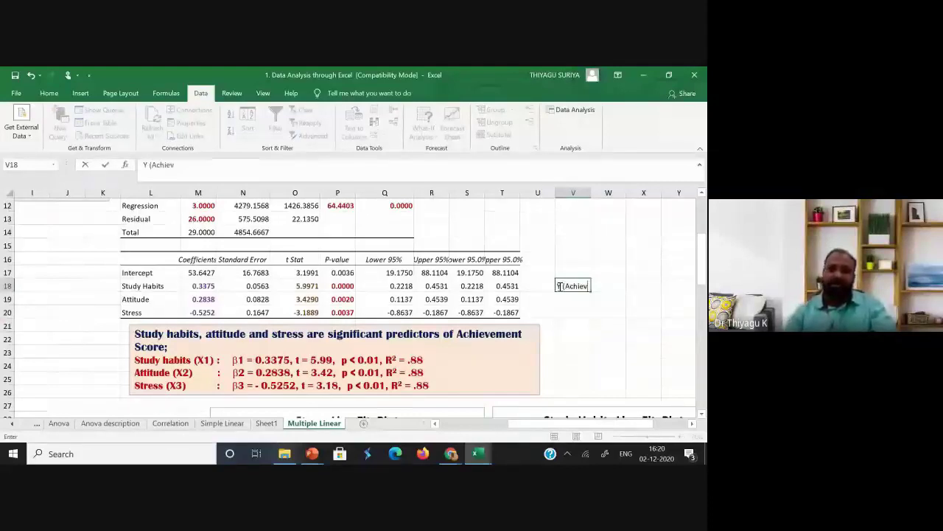
text(ement) =)
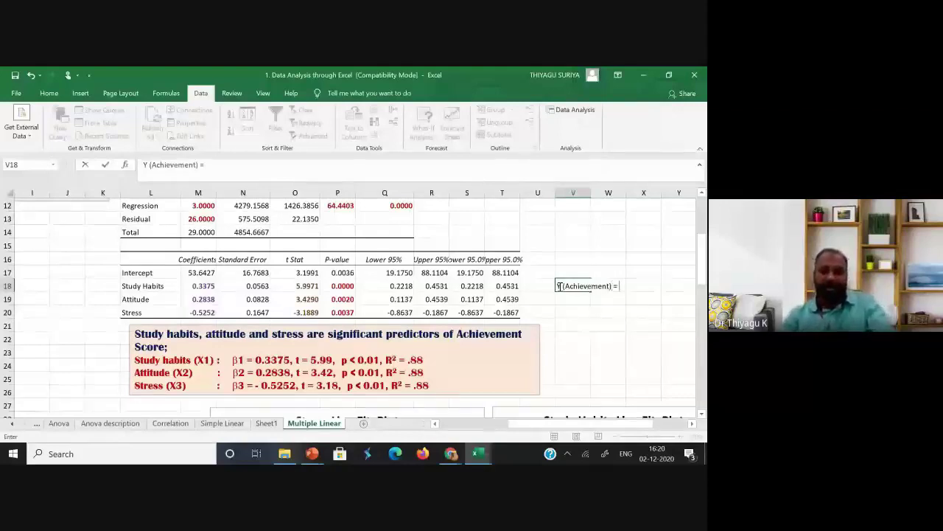
text( 53.)
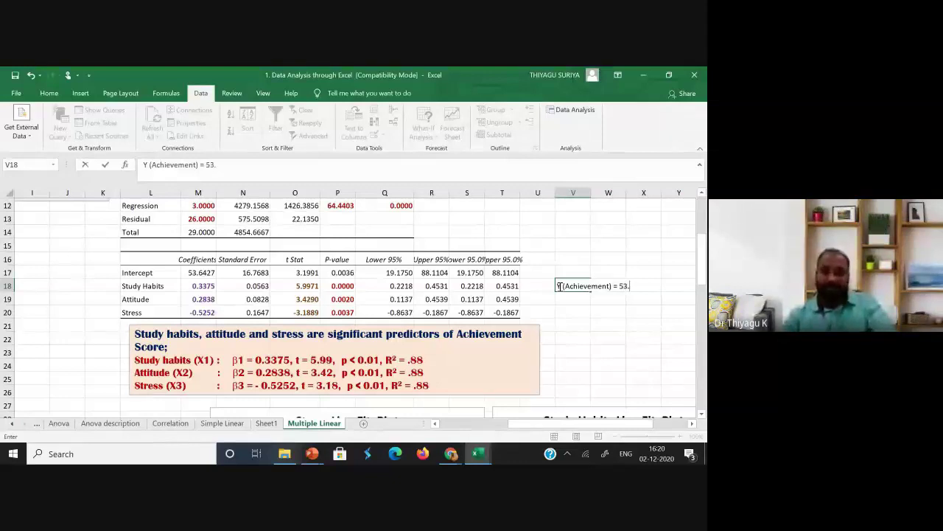
text(64)
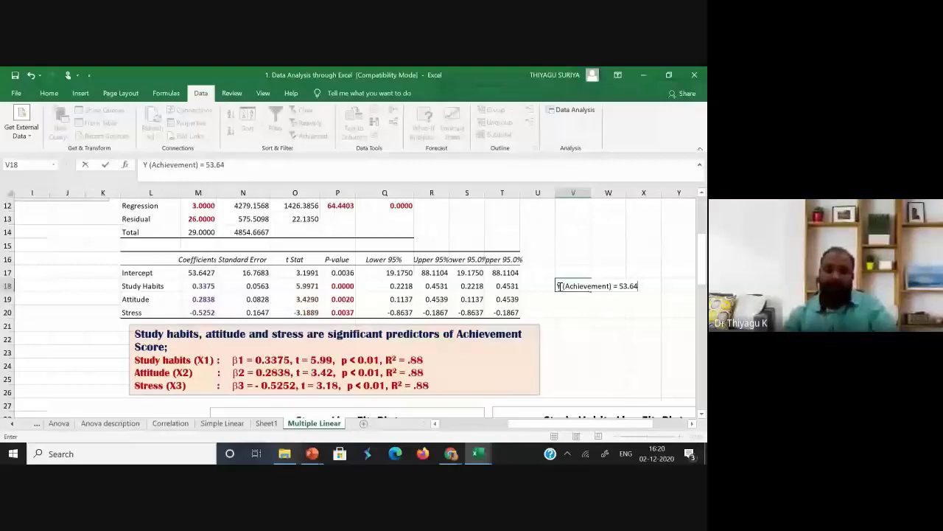
Add the study habits term "+ 0.33(Study habits)" to the regression equation in V18.
text( +)
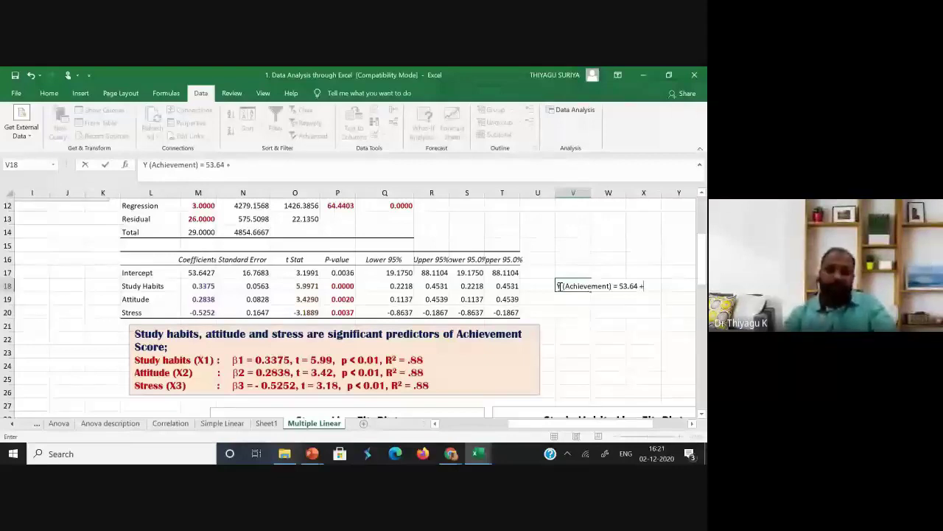
text( 0)
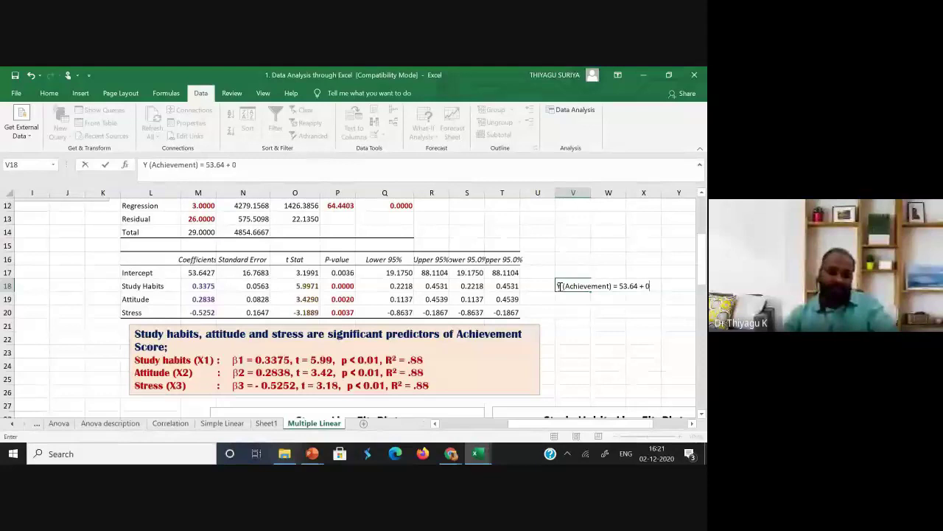
text(.3)
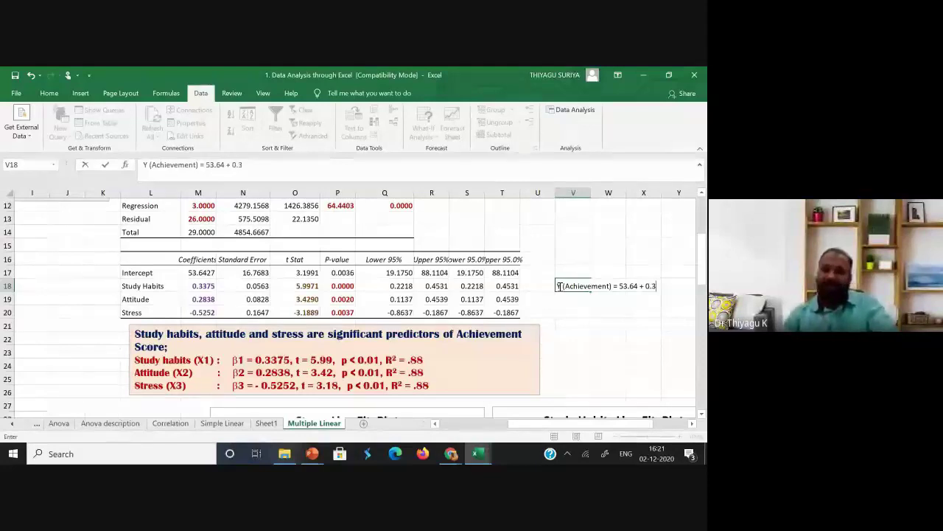
text(3()
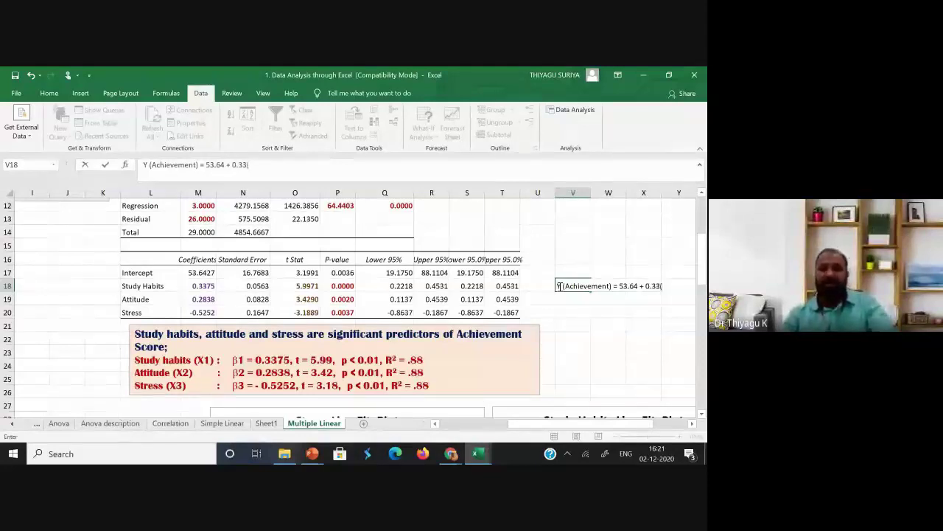
text(S)
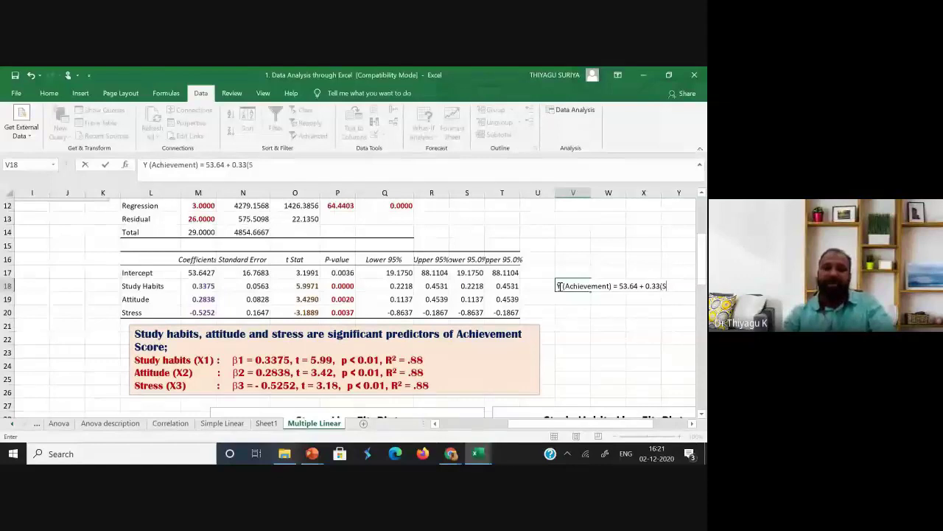
text(tudy habits)
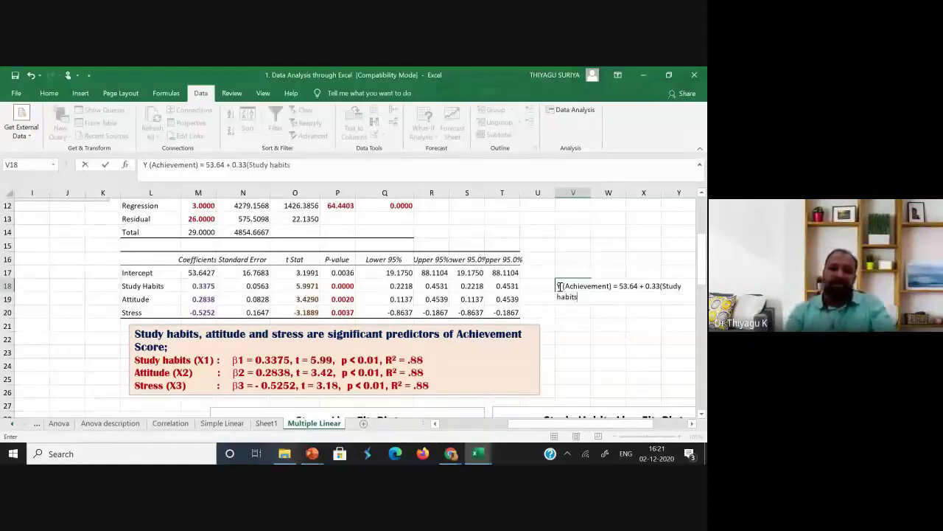
text())
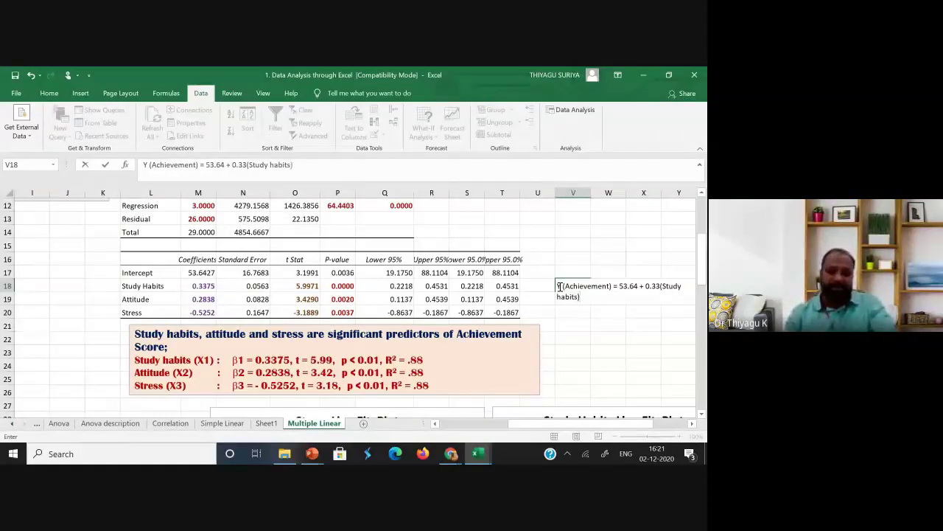
Extend the equation with the attitude term "+ 0.28 (Attitude)" followed by a minus sign.
text( +)
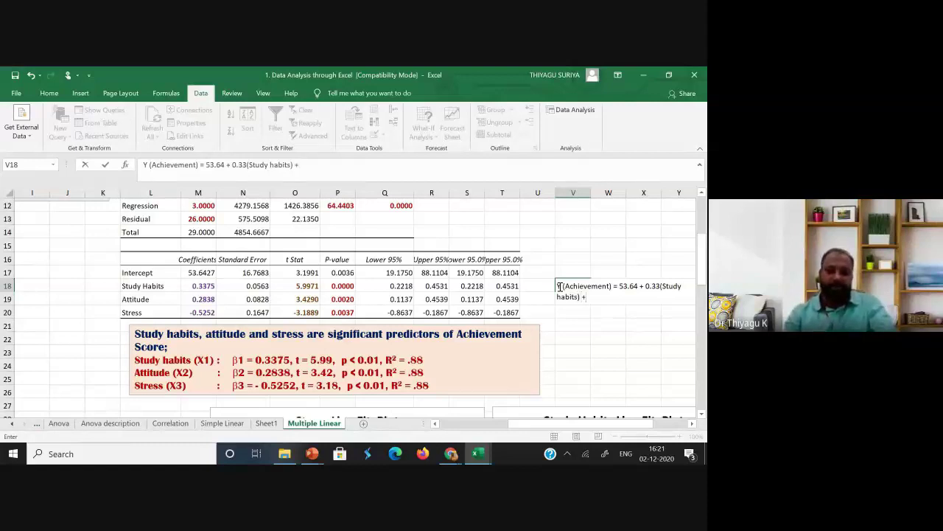
text( -)
key(BackSpace)
text(0.28)
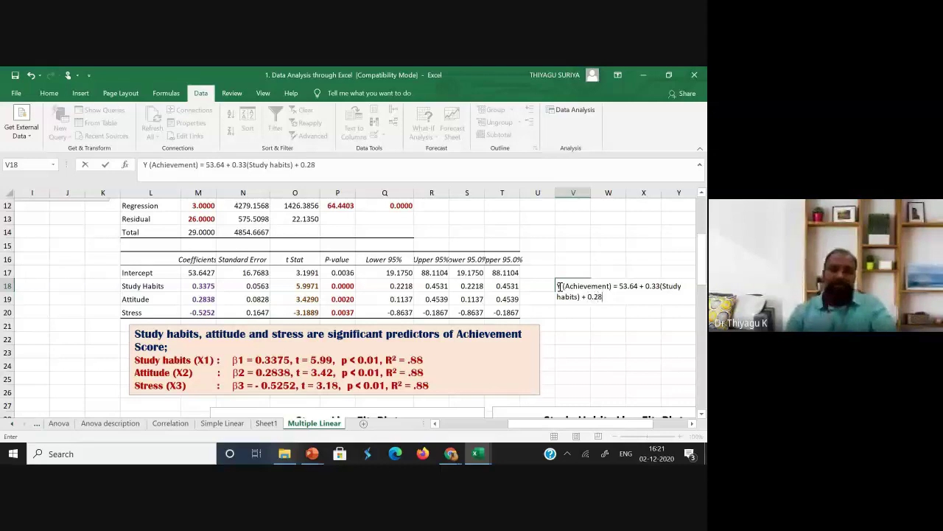
text( (A)
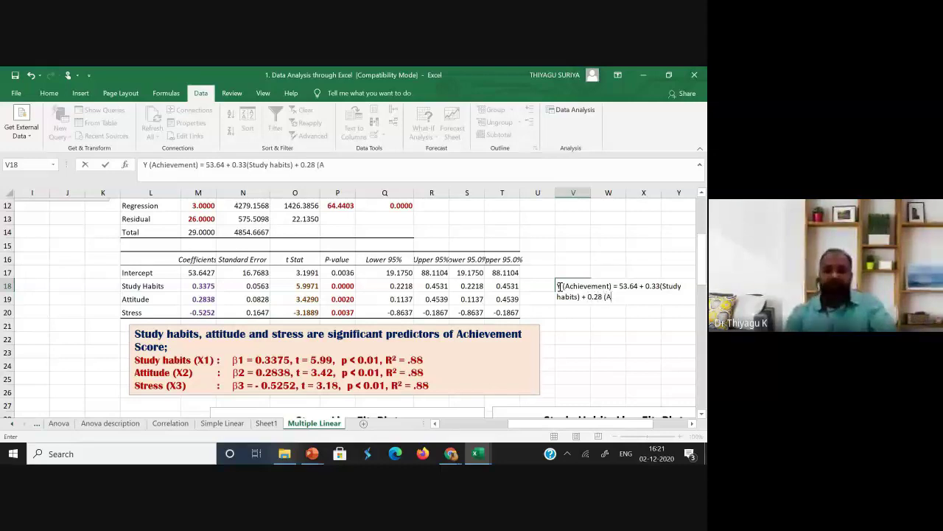
text(ttitude) -)
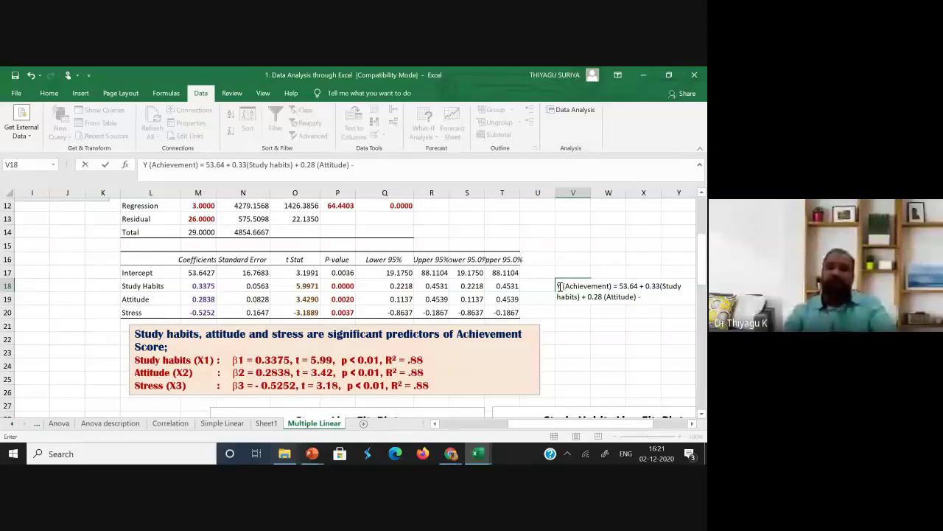
Complete the equation in V18 with "0.52 (Stress)" as the subtracted term and commit the entry.
text(0)
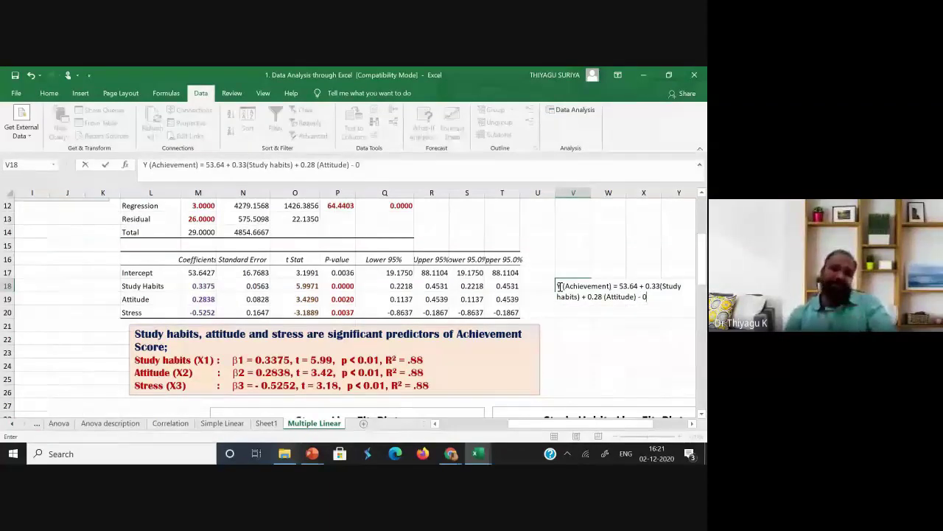
text(.52 ()
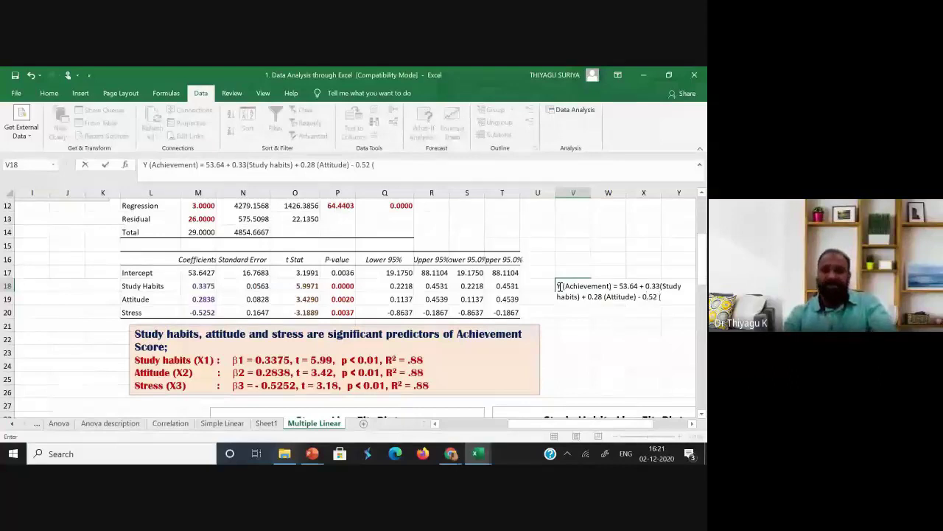
text(Stress)
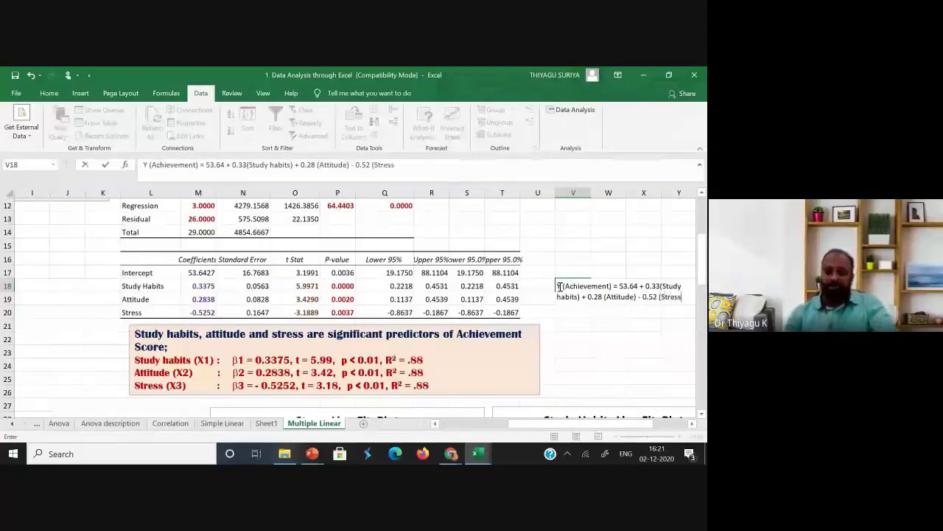
text())
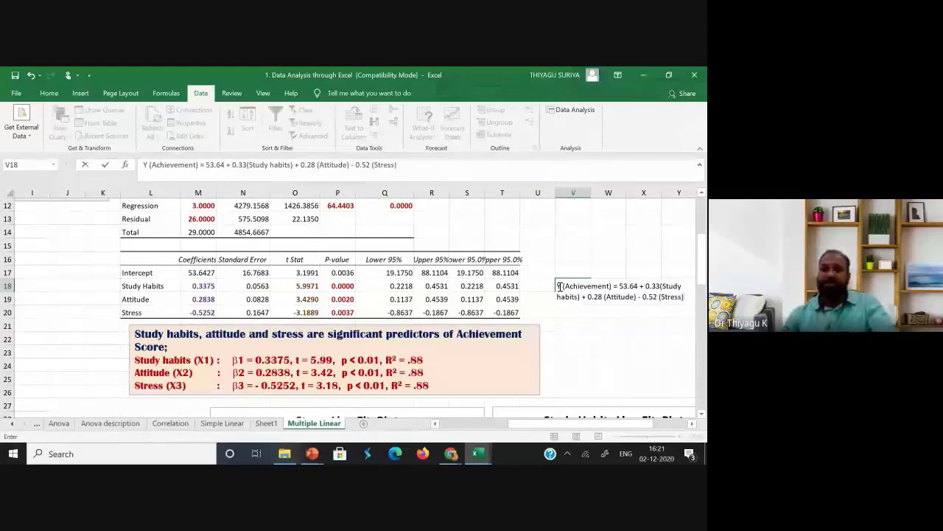
key(Return)
Enlarge the regression equation in row 18 to font size 18.
drag(567, 286, 307, 284)
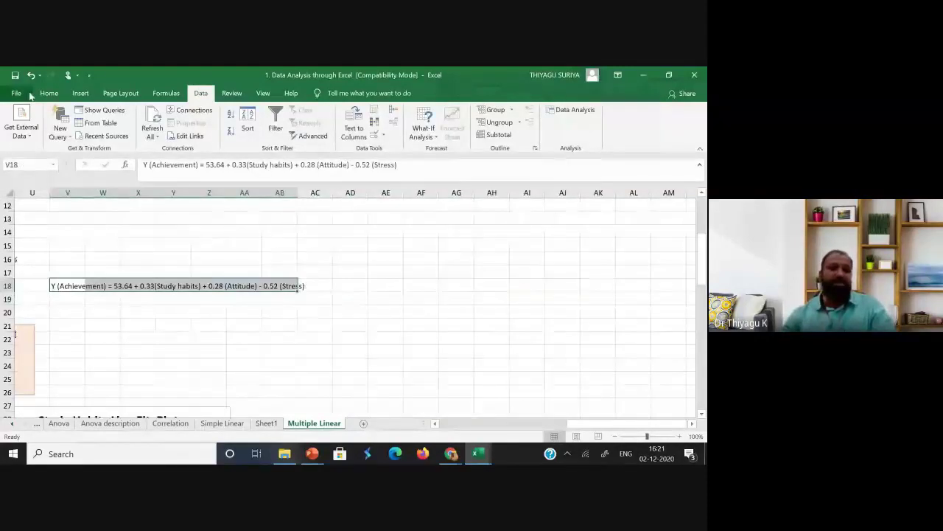
key(alt+f)
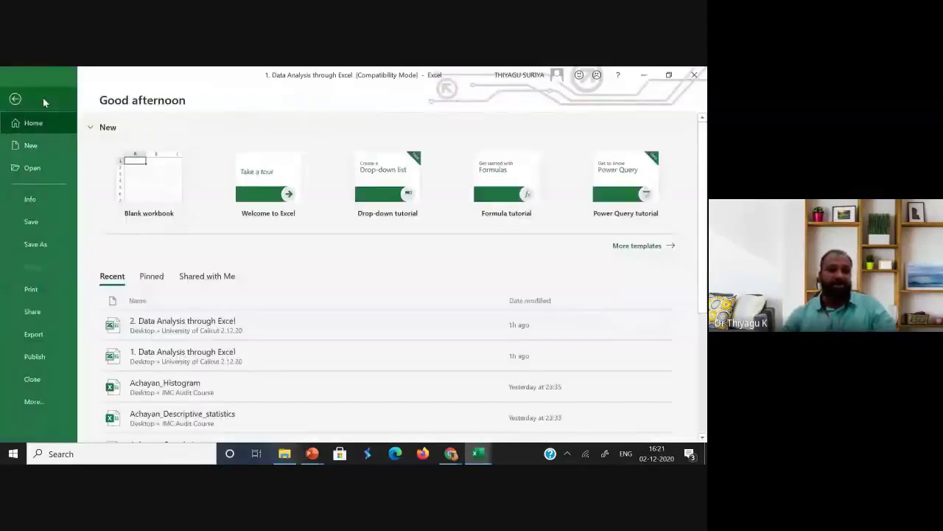
key(Escape)
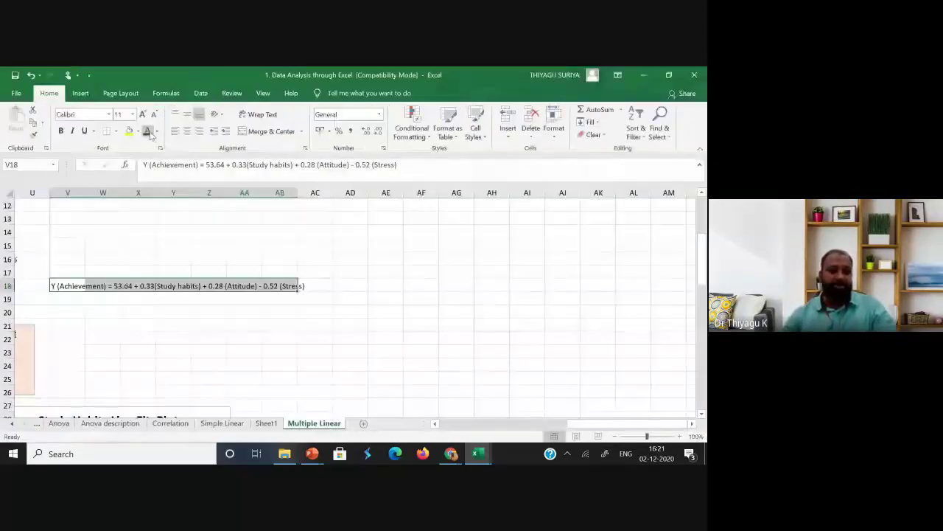
click(132, 114)
click(120, 208)
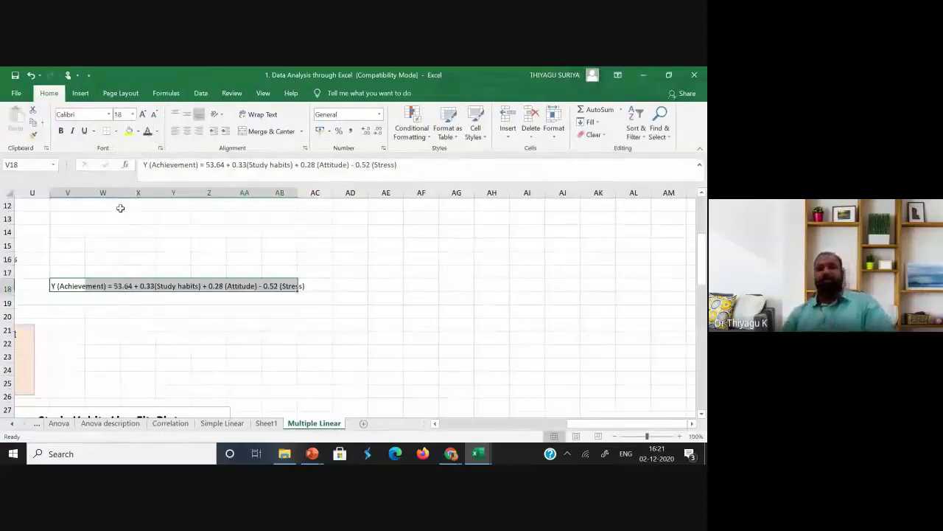
click(435, 283)
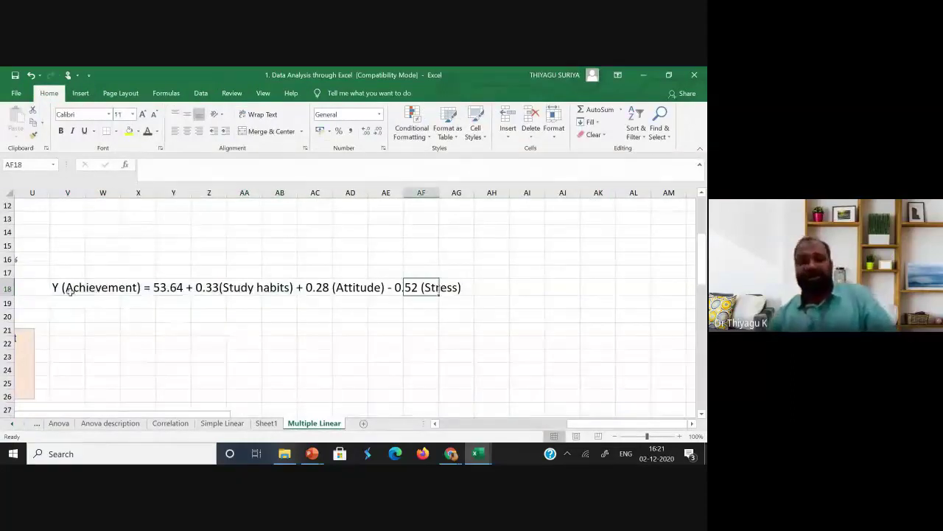
Review the full regression equation, then go back to the source data and the ANOVA and coefficients tables.
drag(53, 286, 450, 287)
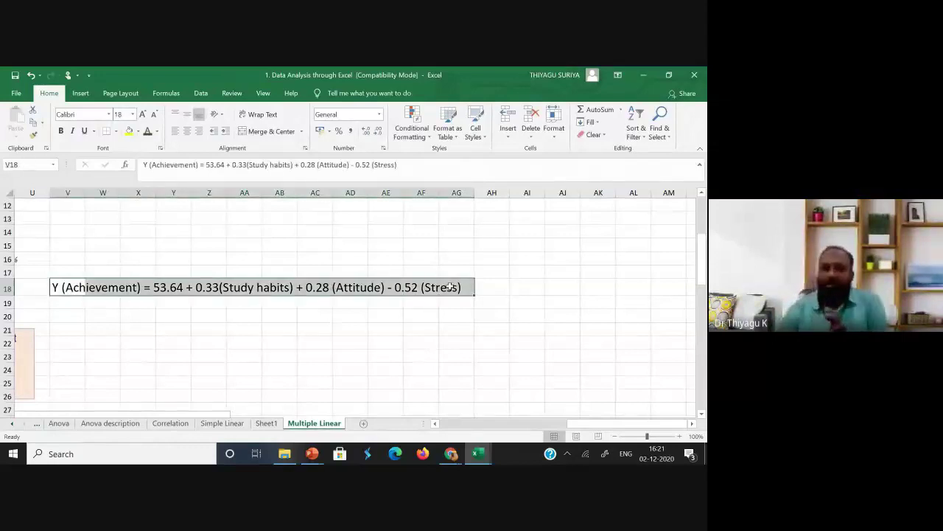
click(609, 424)
drag(608, 424, 439, 424)
scroll(554, 299, up, 2)
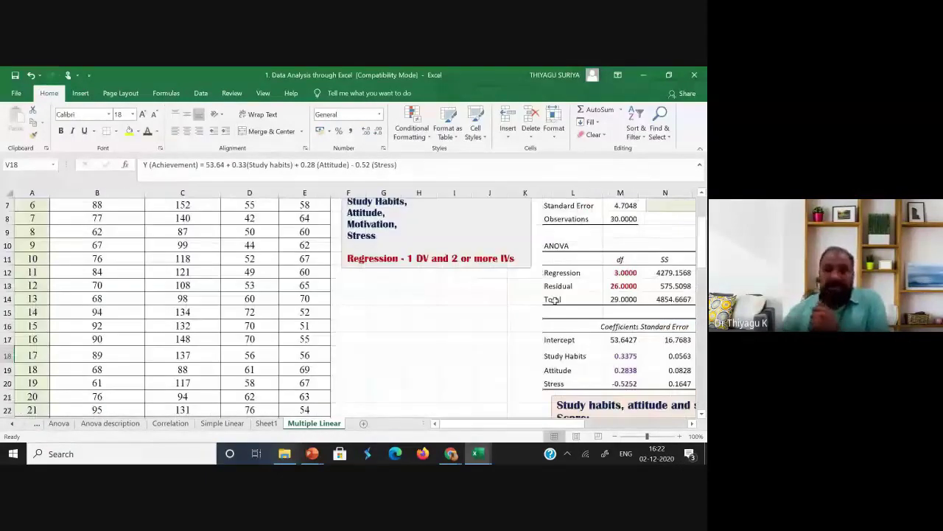
scroll(554, 299, down, 1)
click(505, 426)
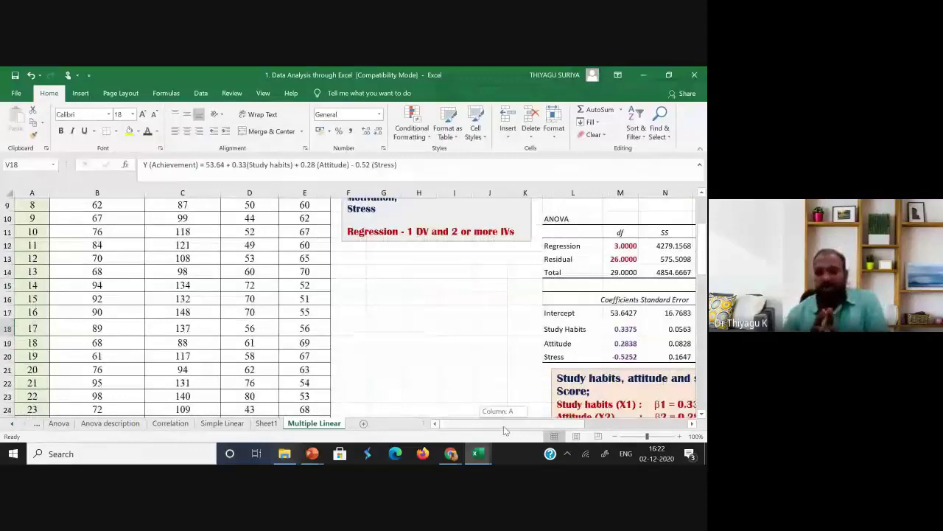